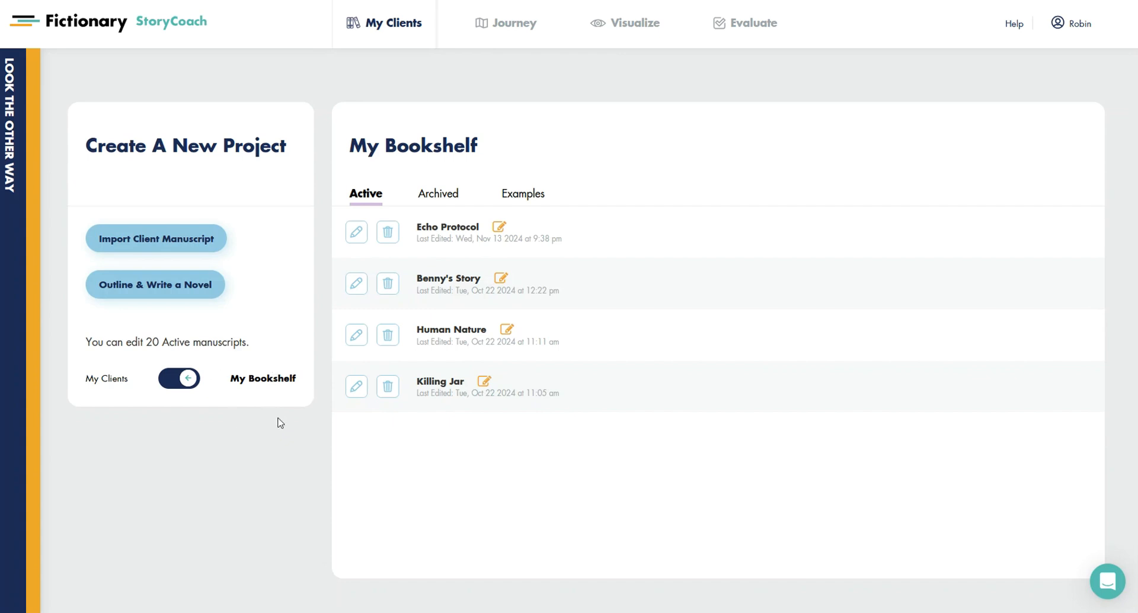
Compare the project lists of My Clients and My Bookshelf, finishing on My Bookshelf
{"action": "left_click", "coordinate": [187, 380]}
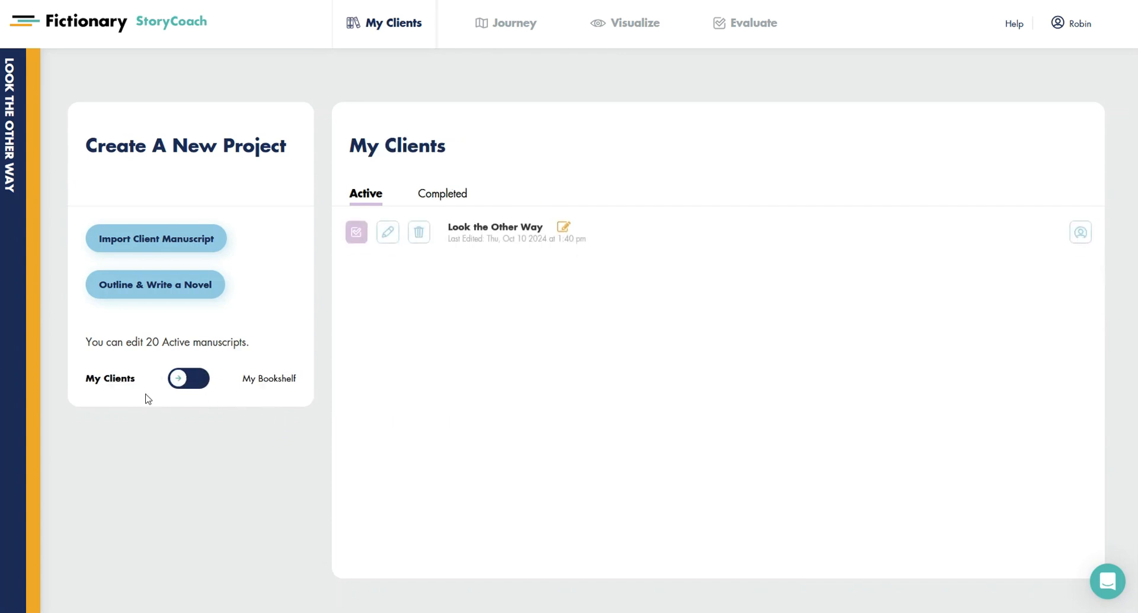
{"action": "left_click", "coordinate": [182, 382]}
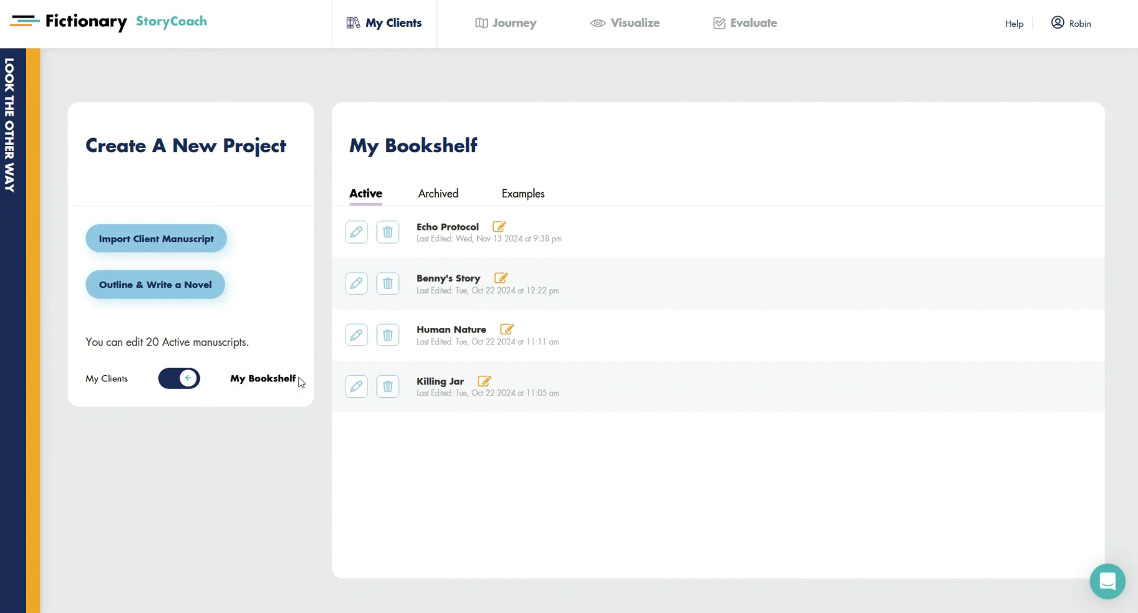
{"action": "left_click", "coordinate": [181, 379]}
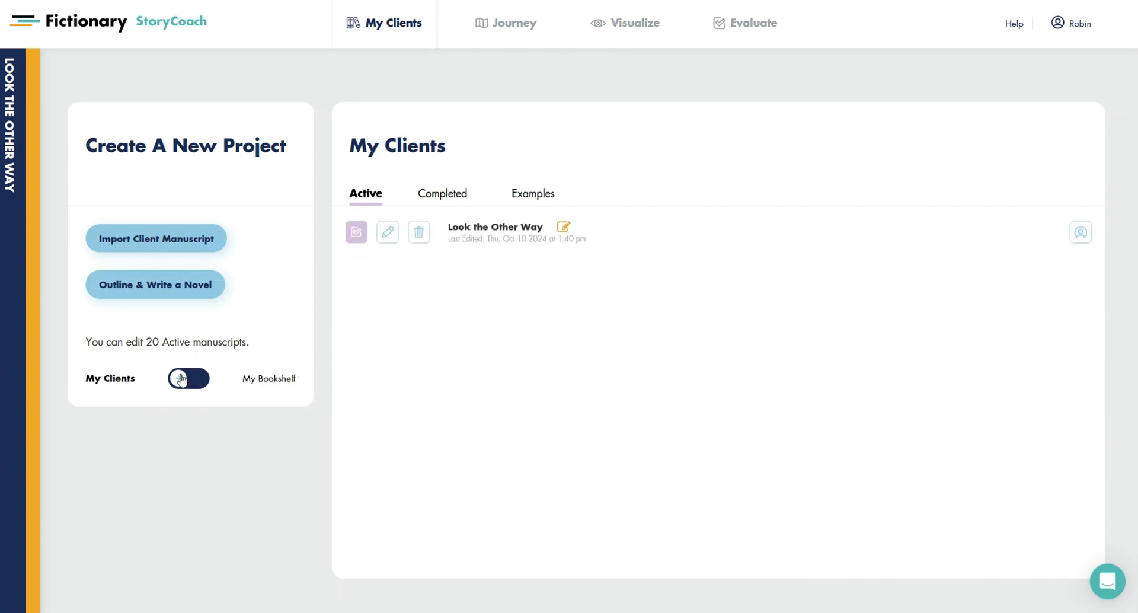
{"action": "left_click", "coordinate": [182, 379]}
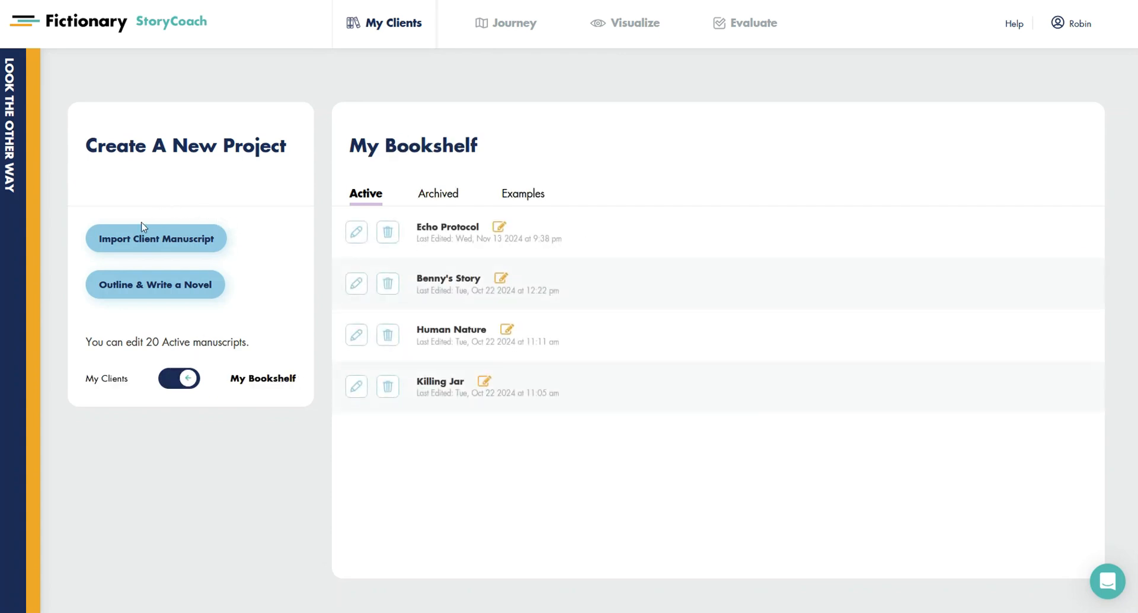
Start a client manuscript import and choose the Word file Convergence Point Export from Downloads
{"action": "left_click", "coordinate": [165, 243]}
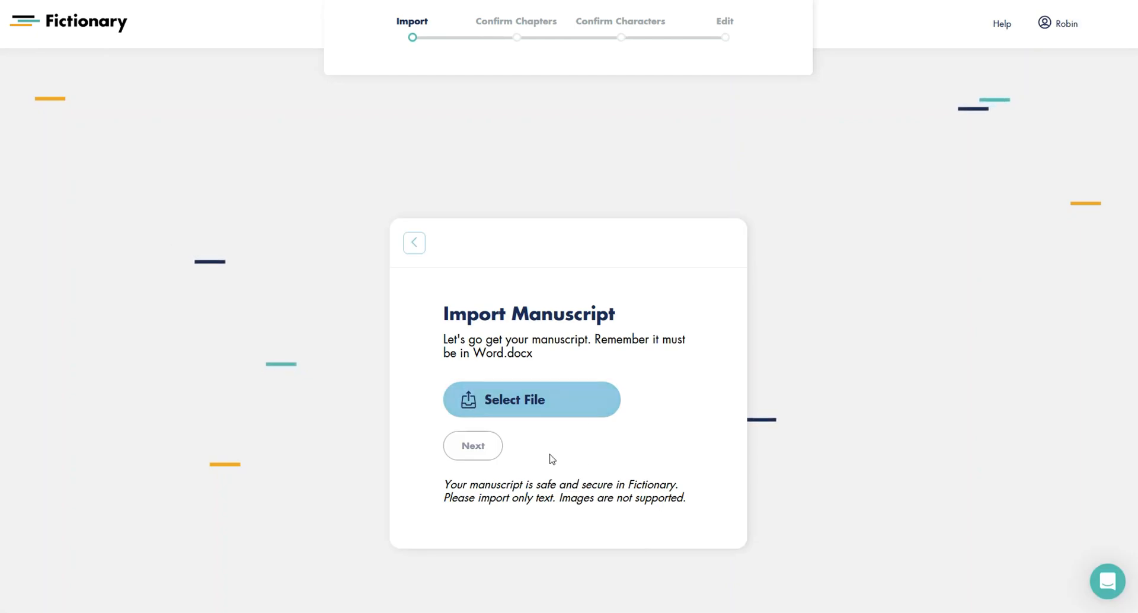
{"action": "left_click", "coordinate": [522, 399]}
{"action": "left_click", "coordinate": [230, 134]}
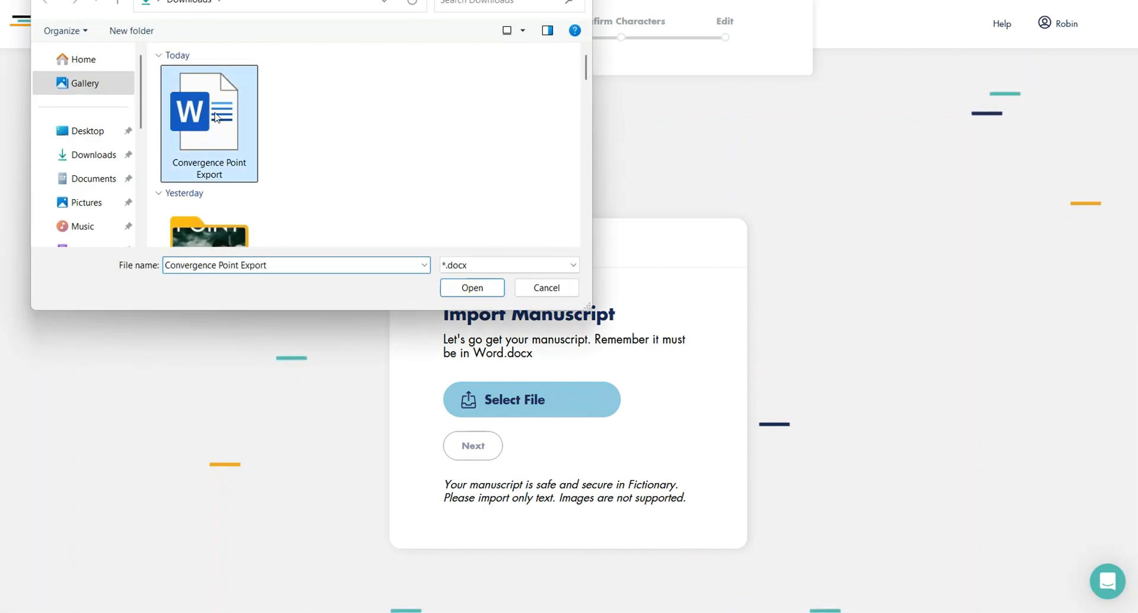
{"action": "left_click", "coordinate": [473, 288]}
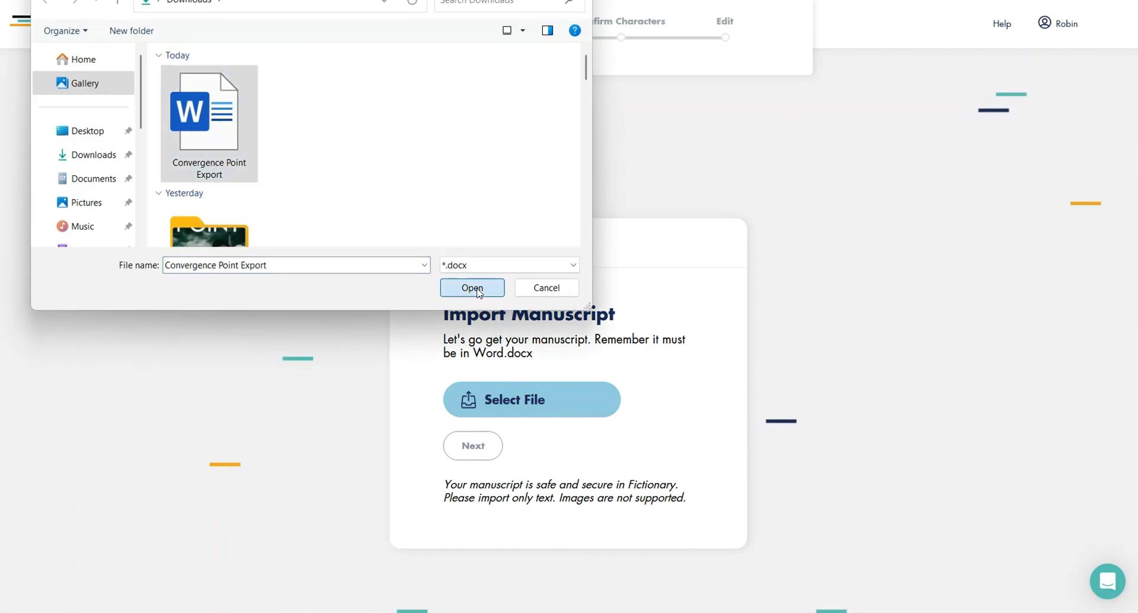
Shorten the project name to Convergence Point and continue to the chapter formatting options
{"action": "left_click", "coordinate": [587, 406]}
{"action": "key", "text": "BackSpace"}
{"action": "key", "text": "BackSpace"}
{"action": "key", "text": "BackSpace"}
{"action": "key", "text": "BackSpace"}
{"action": "key", "text": "BackSpace"}
{"action": "key", "text": "BackSpace"}
{"action": "key", "text": "BackSpace"}
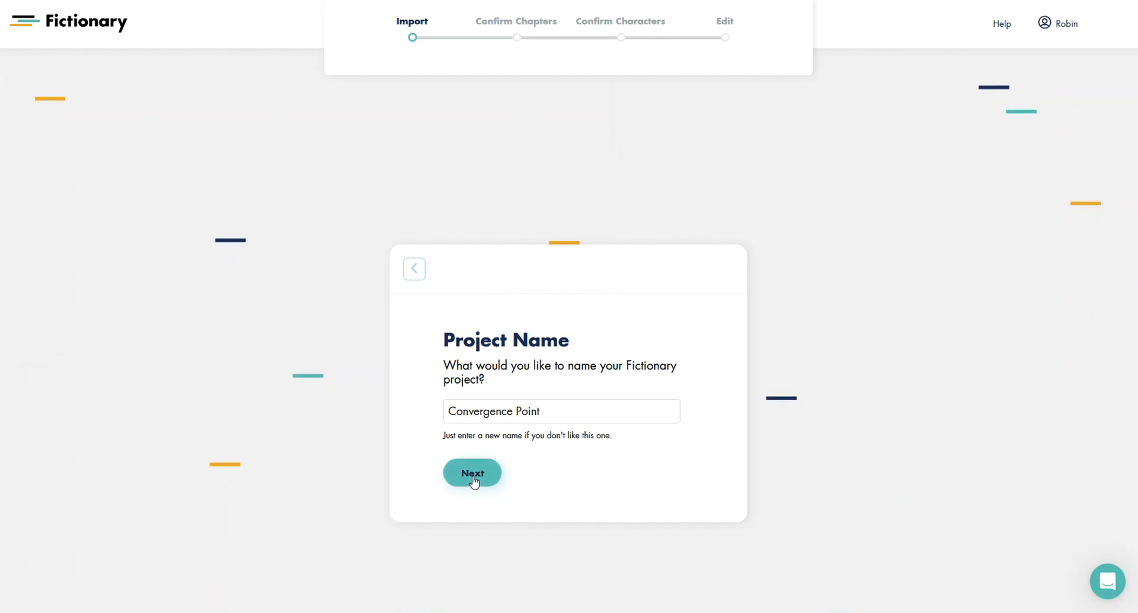
{"action": "left_click", "coordinate": [472, 476]}
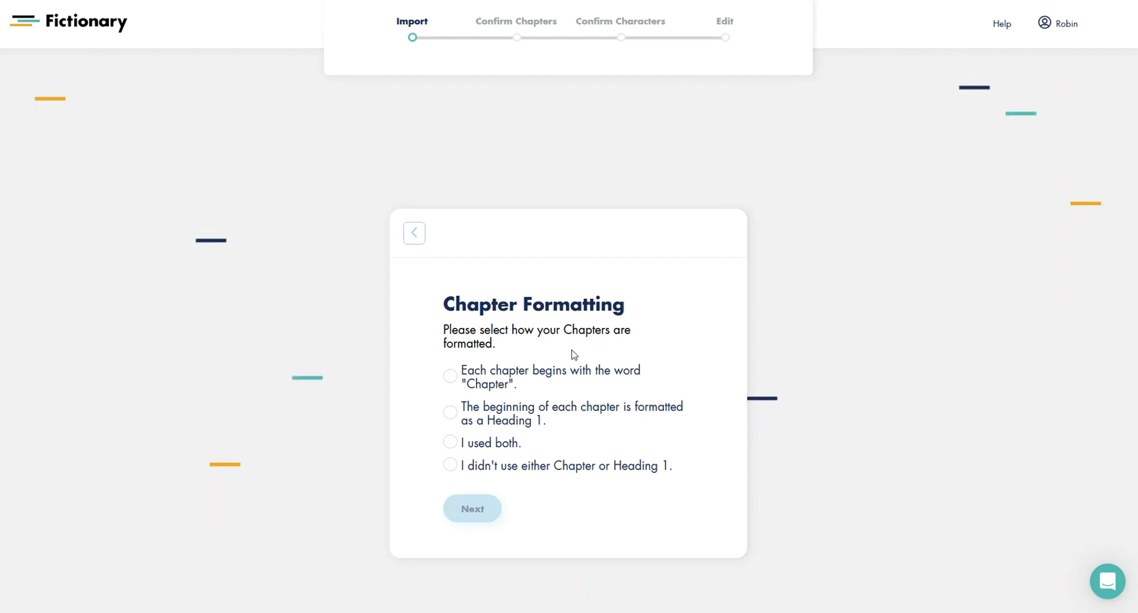
Specify that chapters use both the word "Chapter" and Heading 1, with just one scene per chapter
{"action": "left_click", "coordinate": [452, 444]}
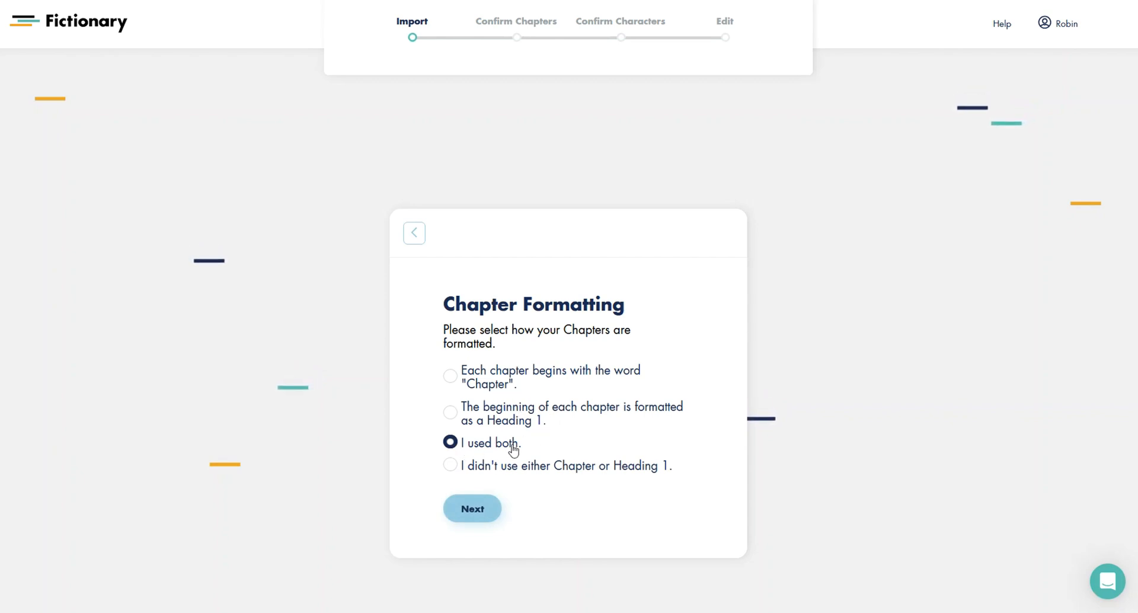
{"action": "left_click", "coordinate": [473, 508]}
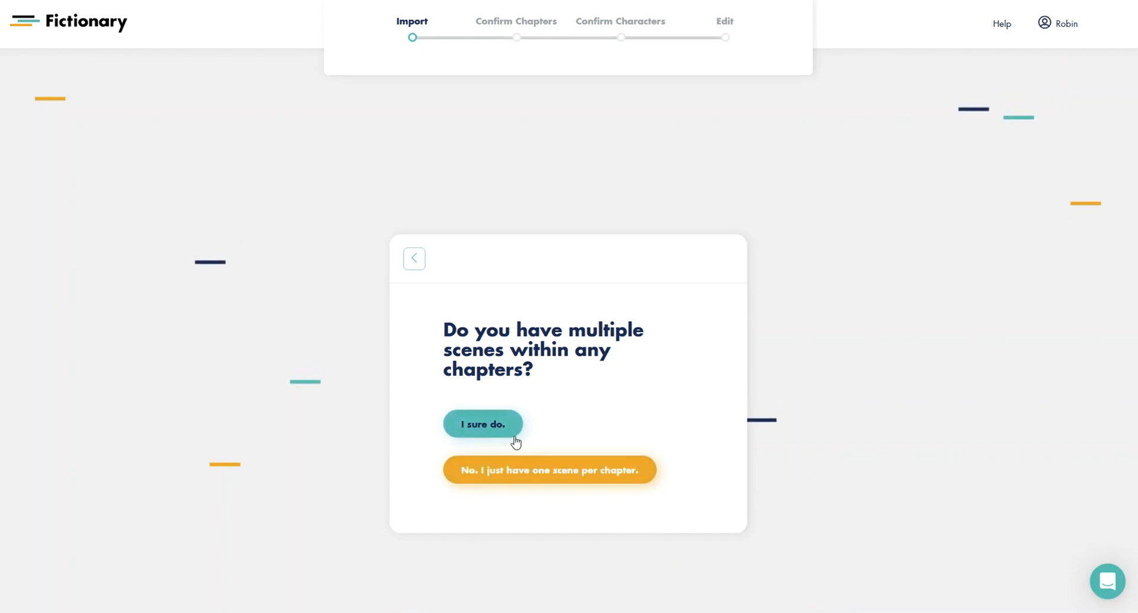
{"action": "left_click", "coordinate": [572, 474]}
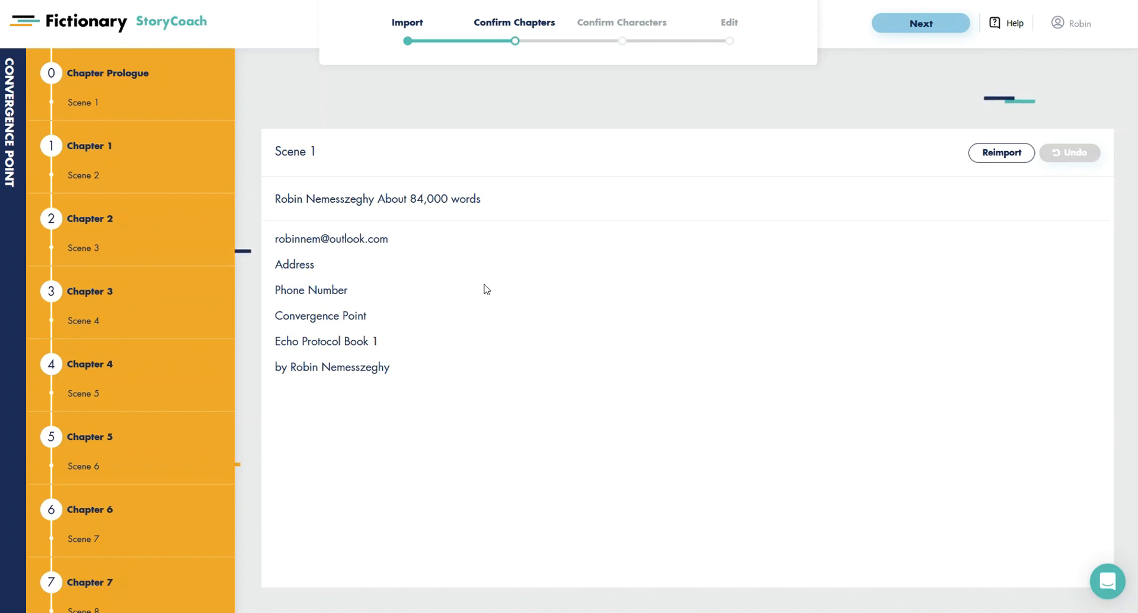
Check the imported chapter list and the text of Scene 2, Scene 43 and Scene 1 for correct chapter splits
{"action": "scroll", "coordinate": [164, 457], "scroll_direction": "down", "scroll_amount": 15}
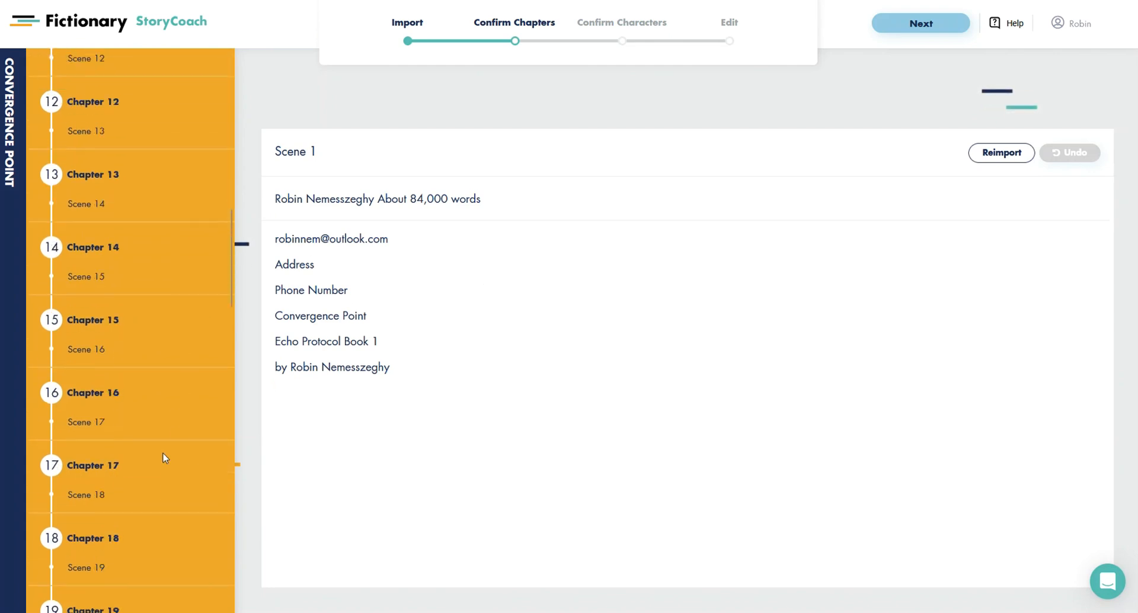
{"action": "scroll", "coordinate": [164, 456], "scroll_direction": "up", "scroll_amount": 15}
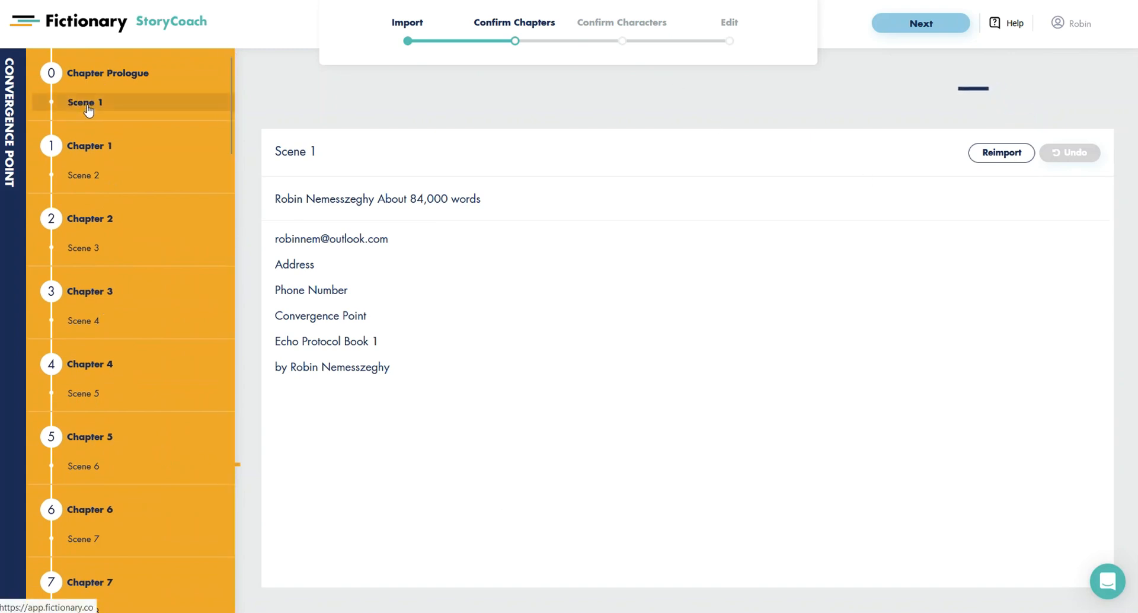
{"action": "left_click", "coordinate": [90, 175]}
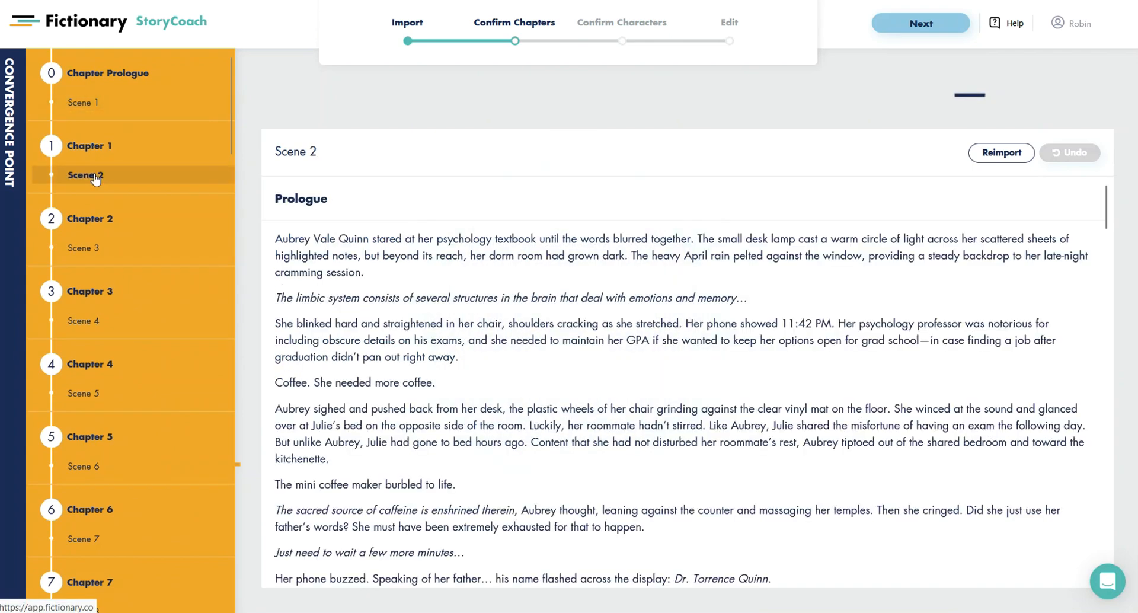
{"action": "scroll", "coordinate": [422, 326], "scroll_direction": "down", "scroll_amount": 15}
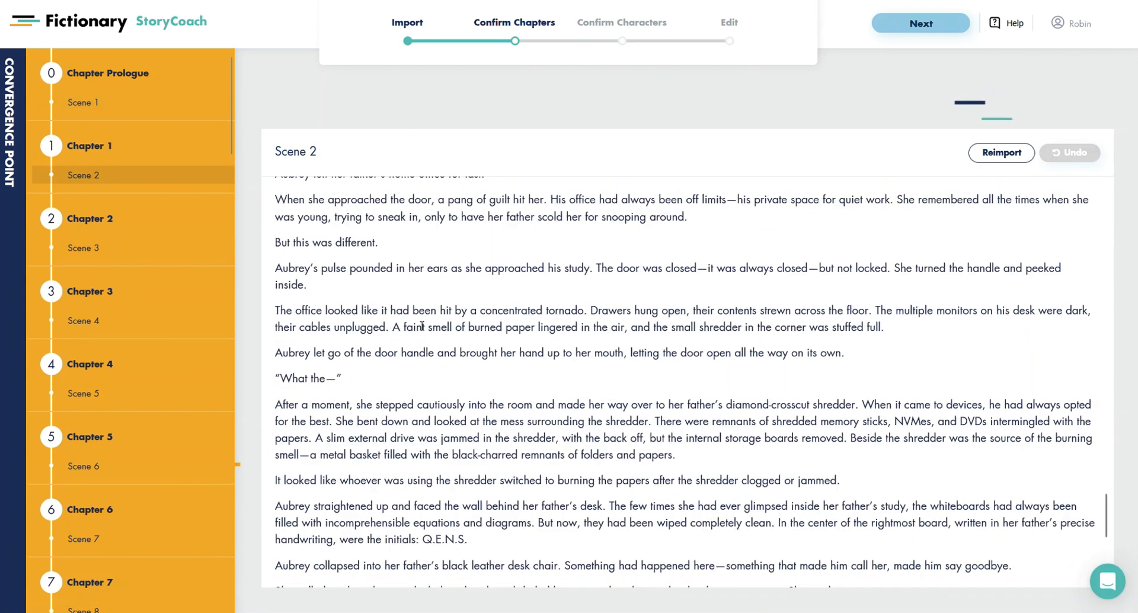
{"action": "scroll", "coordinate": [422, 326], "scroll_direction": "up", "scroll_amount": 5}
{"action": "scroll", "coordinate": [422, 326], "scroll_direction": "up", "scroll_amount": 10}
{"action": "scroll", "coordinate": [104, 358], "scroll_direction": "down", "scroll_amount": 20}
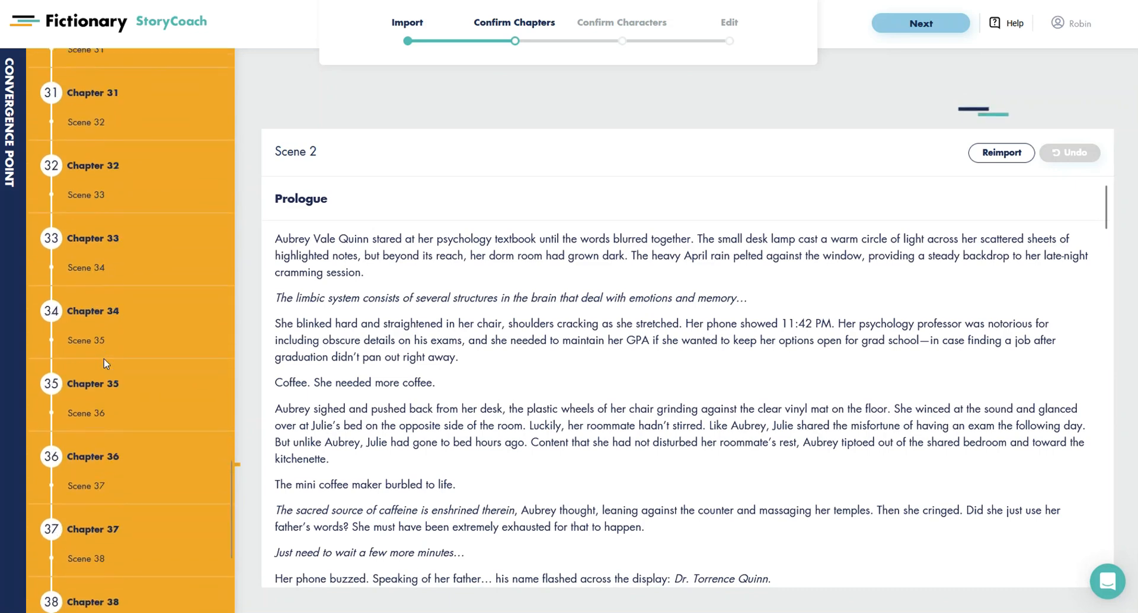
{"action": "left_click", "coordinate": [86, 600]}
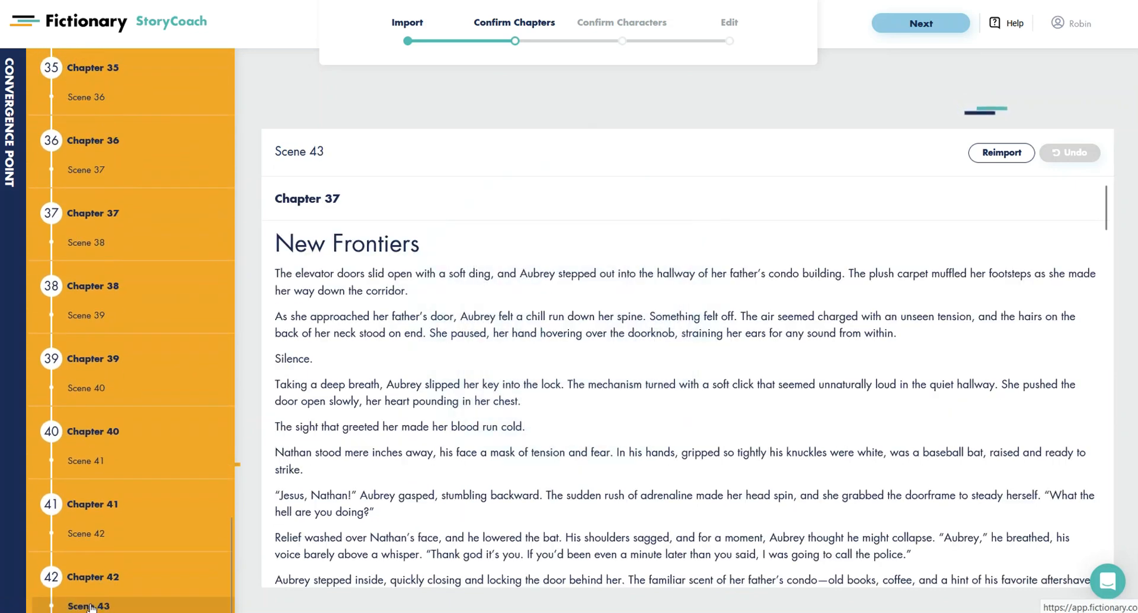
{"action": "scroll", "coordinate": [123, 275], "scroll_direction": "up", "scroll_amount": 20}
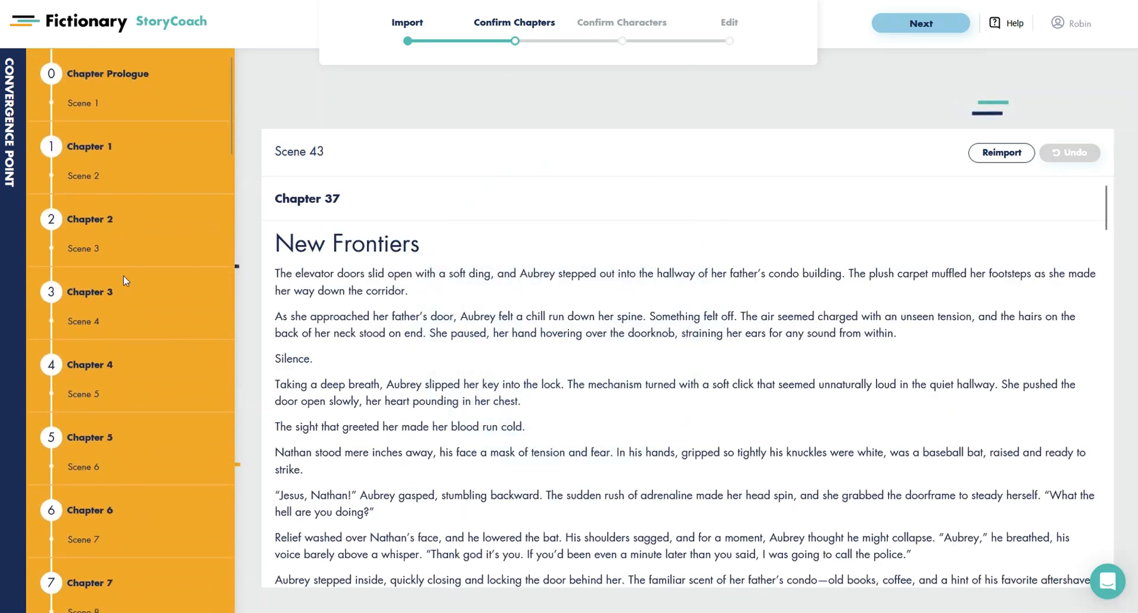
{"action": "left_click", "coordinate": [77, 104]}
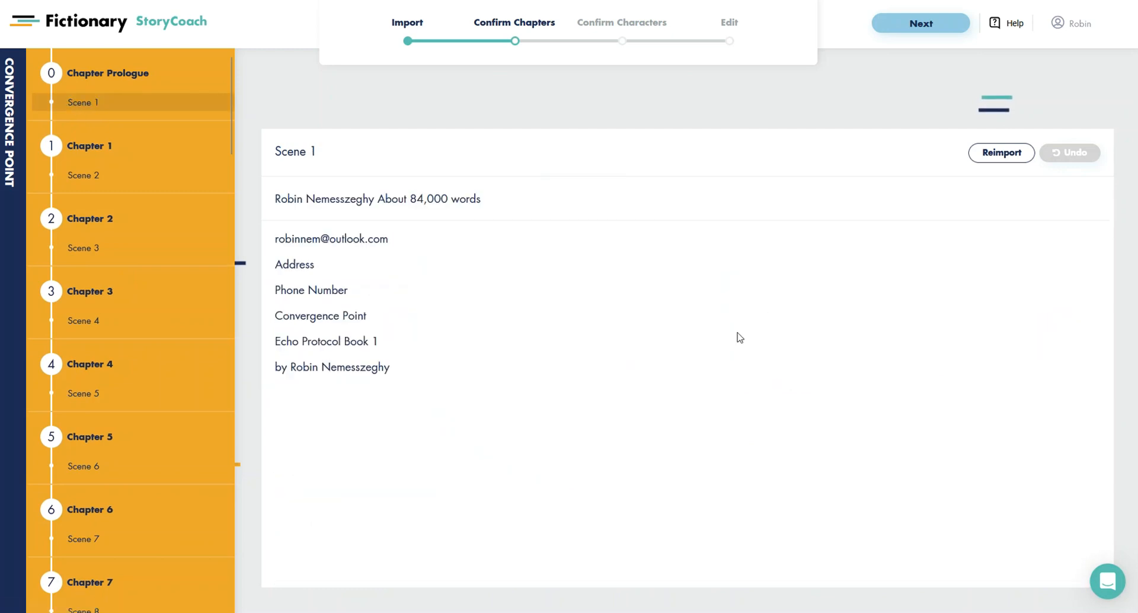
Accept the imported chapters and continue to the cast of characters
{"action": "left_click", "coordinate": [911, 34]}
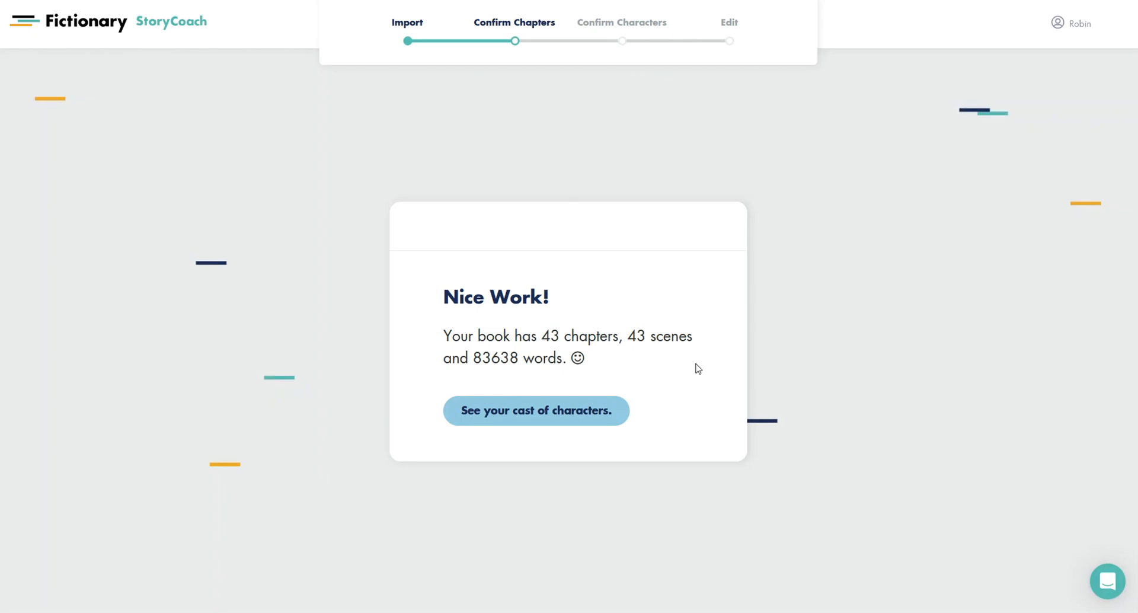
{"action": "left_click", "coordinate": [520, 415]}
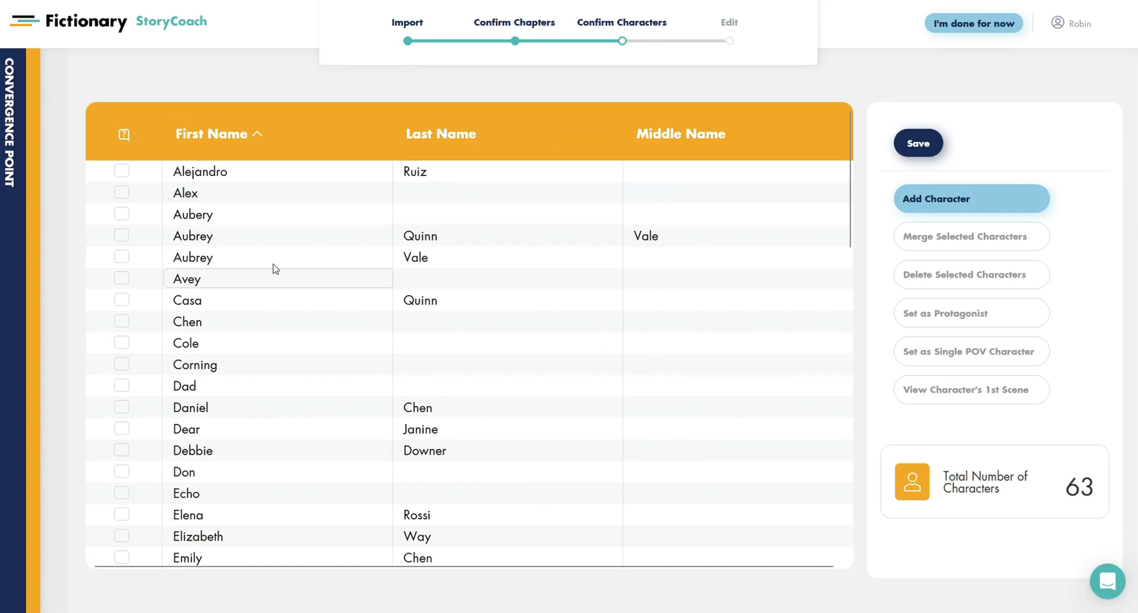
Examine the similar first-name entries Aubery and Aubrey in the cast list without editing them
{"action": "left_click", "coordinate": [121, 236]}
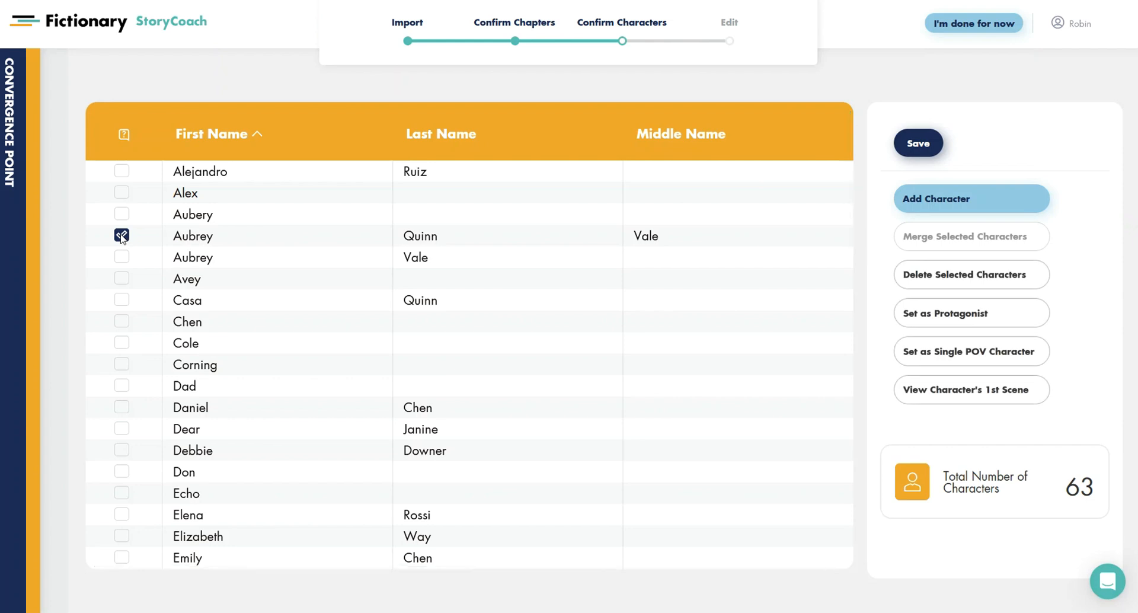
{"action": "left_click", "coordinate": [122, 236]}
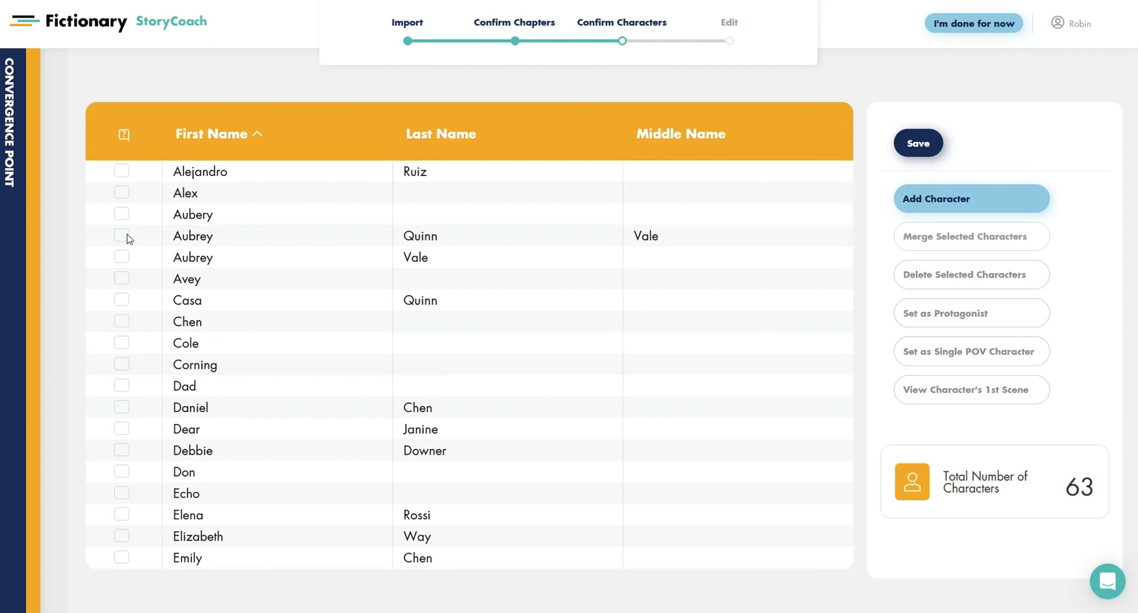
{"action": "left_click", "coordinate": [225, 214]}
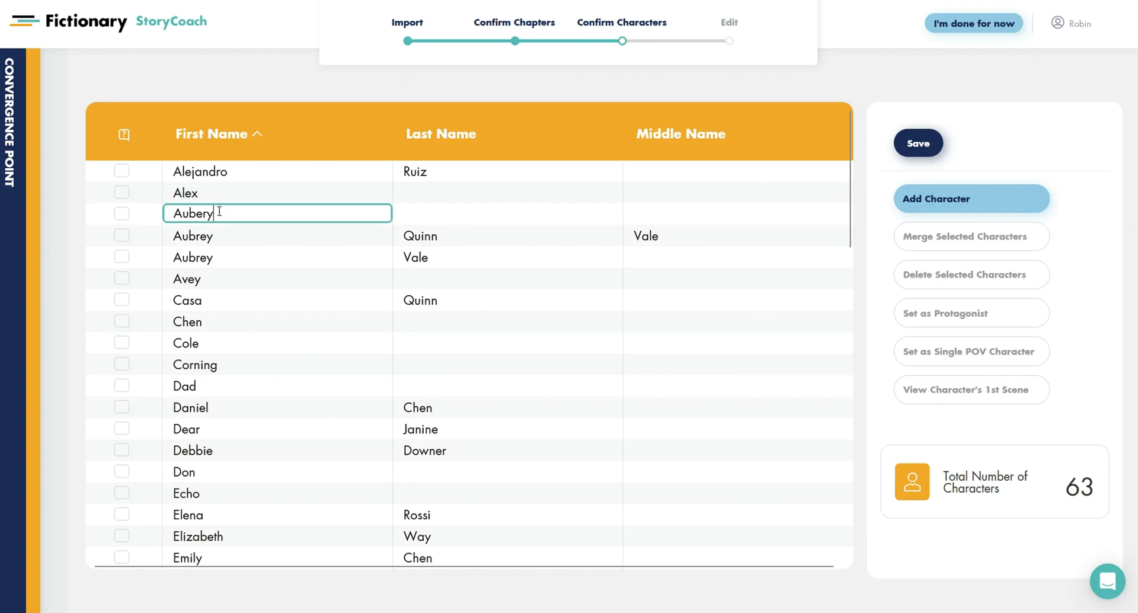
{"action": "left_click_drag", "start_coordinate": [220, 211], "coordinate": [133, 217]}
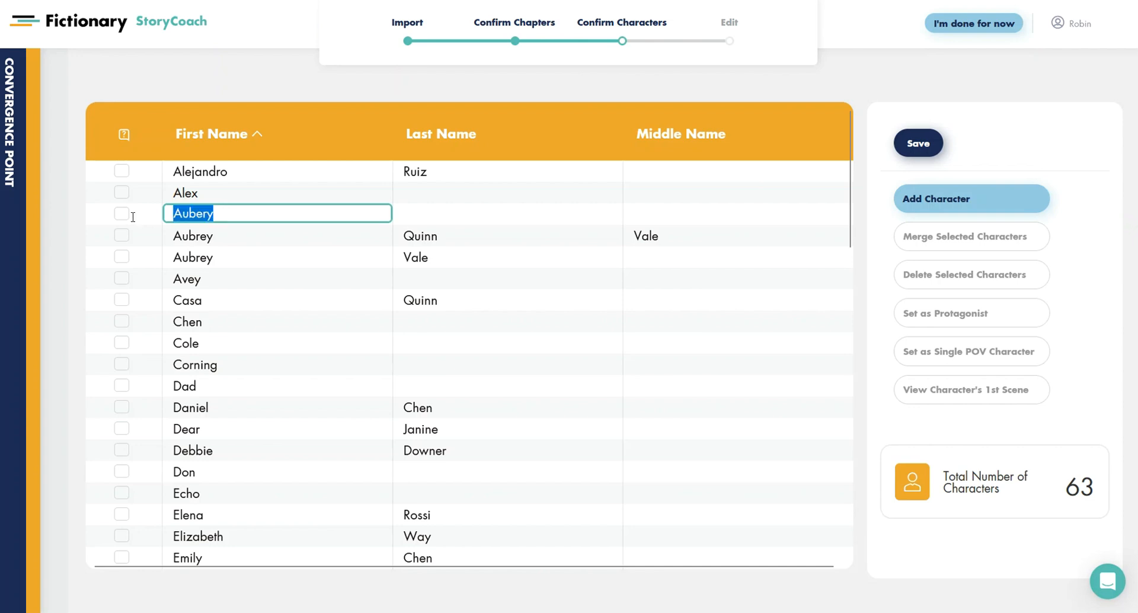
{"action": "left_click", "coordinate": [226, 214]}
{"action": "left_click", "coordinate": [220, 234]}
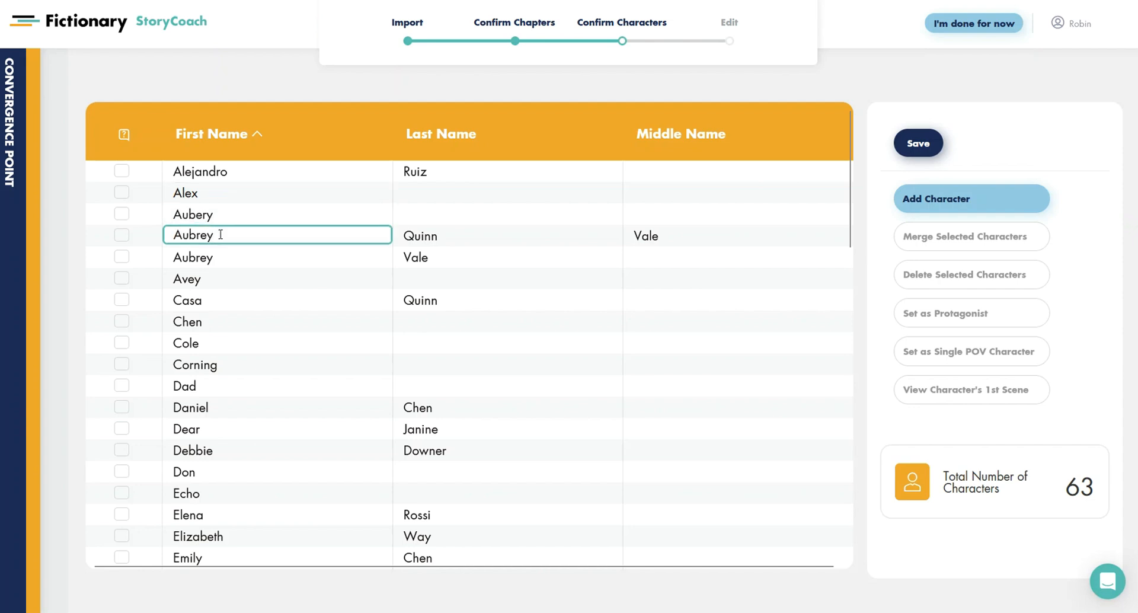
{"action": "left_click_drag", "start_coordinate": [229, 235], "coordinate": [166, 233]}
{"action": "left_click", "coordinate": [223, 213]}
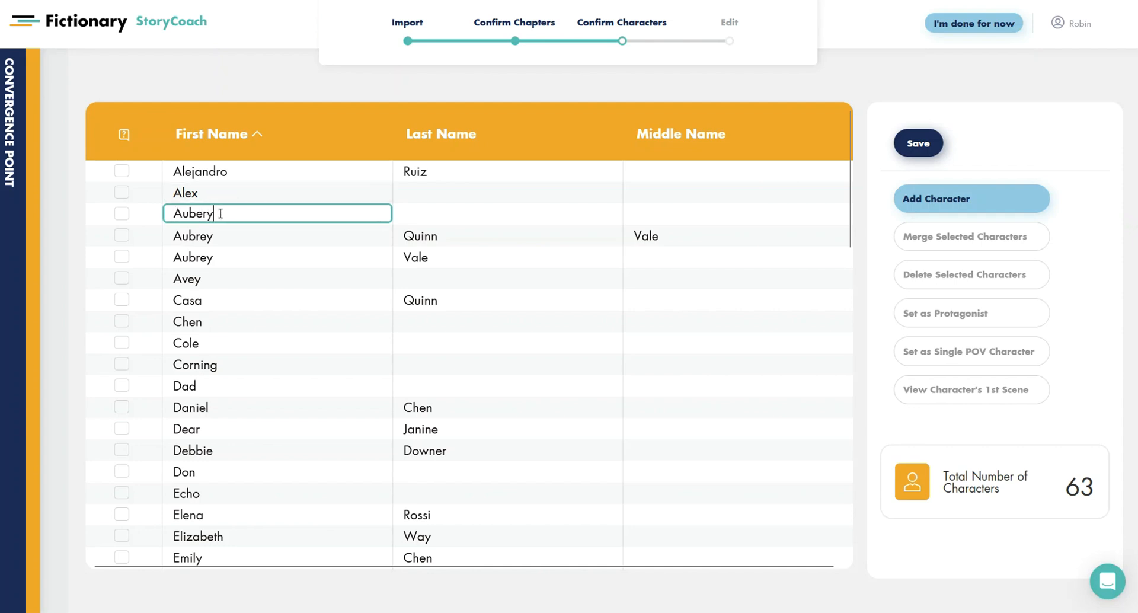
{"action": "left_click", "coordinate": [233, 258]}
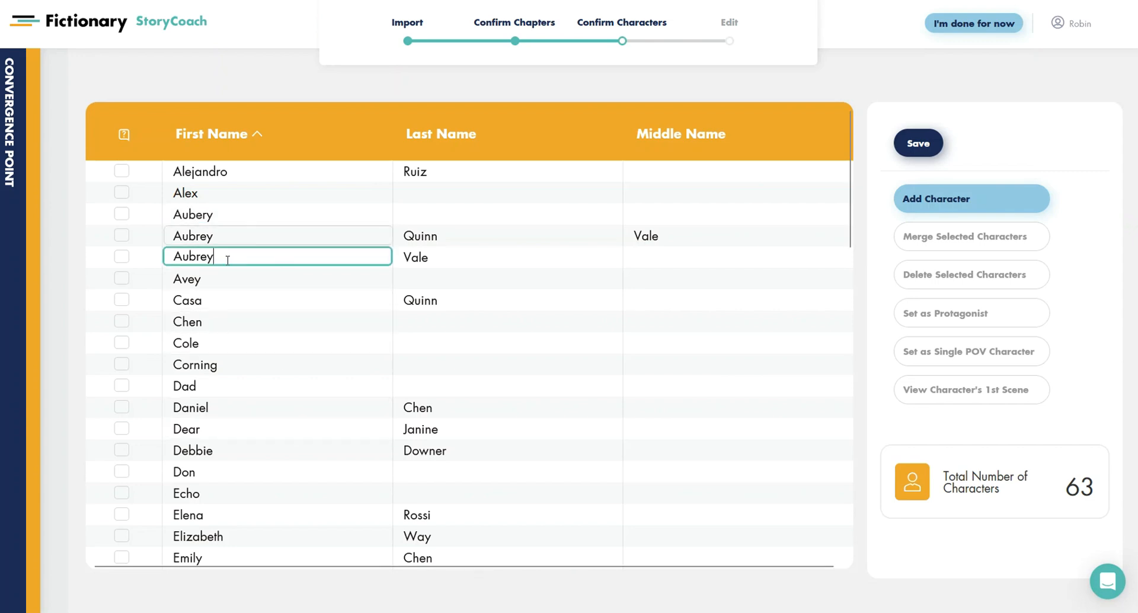
{"action": "left_click", "coordinate": [56, 274]}
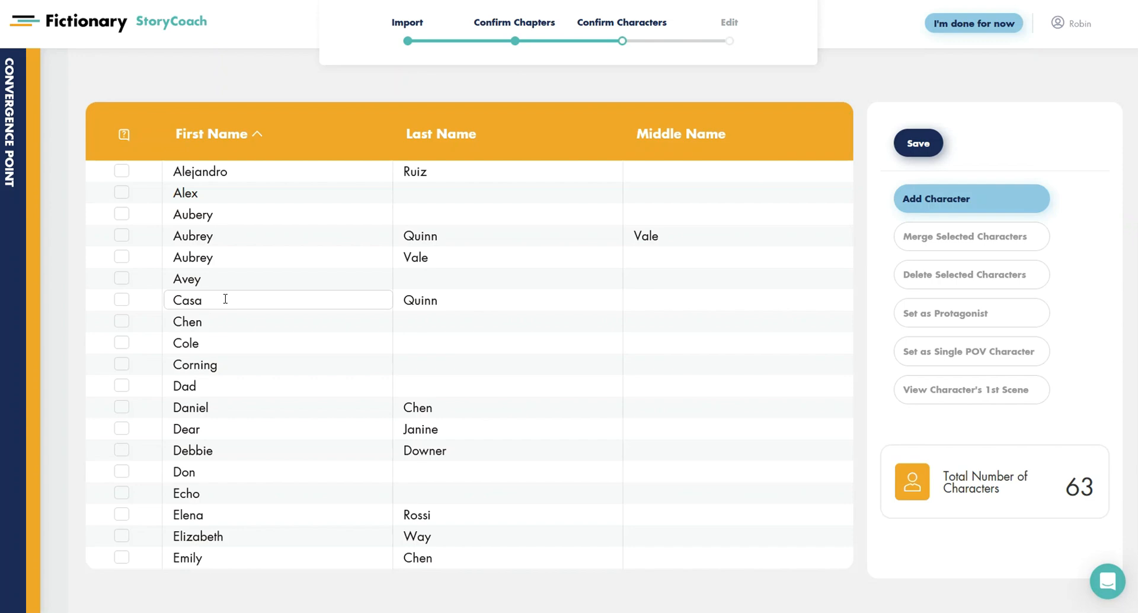
Delete the entry with the first name Casa from the cast of characters and confirm the deletion
{"action": "left_click", "coordinate": [121, 301]}
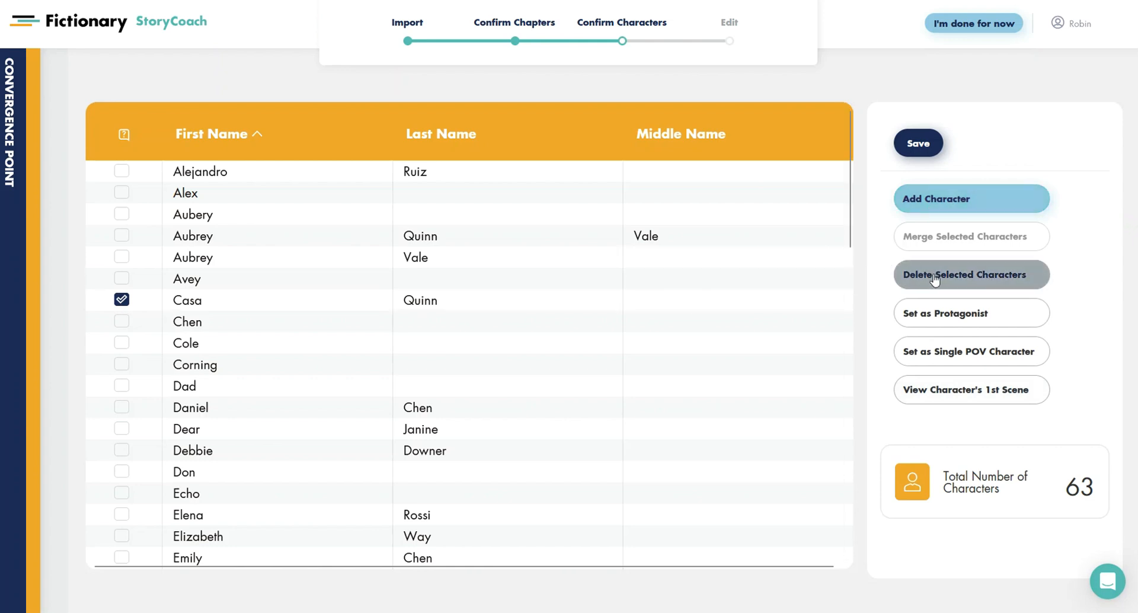
{"action": "left_click", "coordinate": [958, 278]}
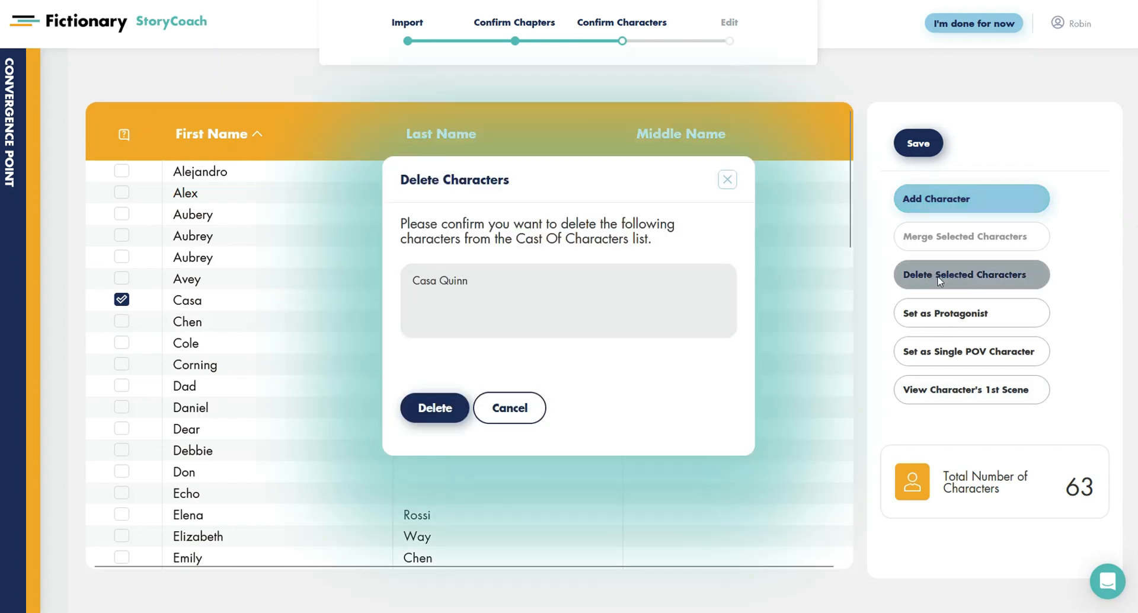
{"action": "left_click", "coordinate": [436, 409]}
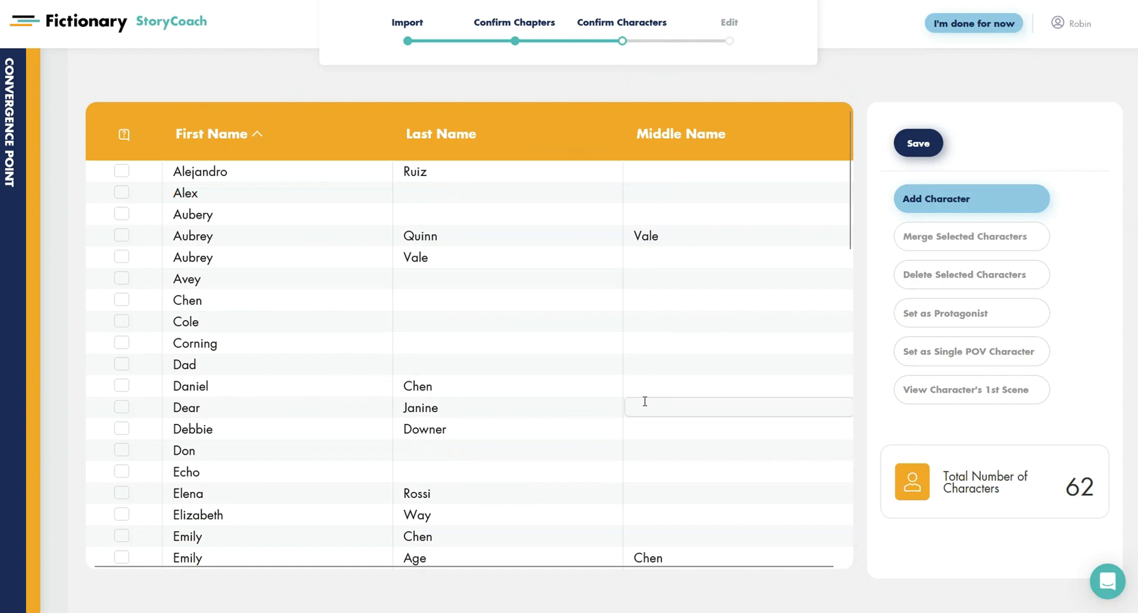
Merge the Aubery entry, both Aubrey entries and Avey into one character, keeping the suggested first, middle and last name
{"action": "left_click", "coordinate": [123, 236]}
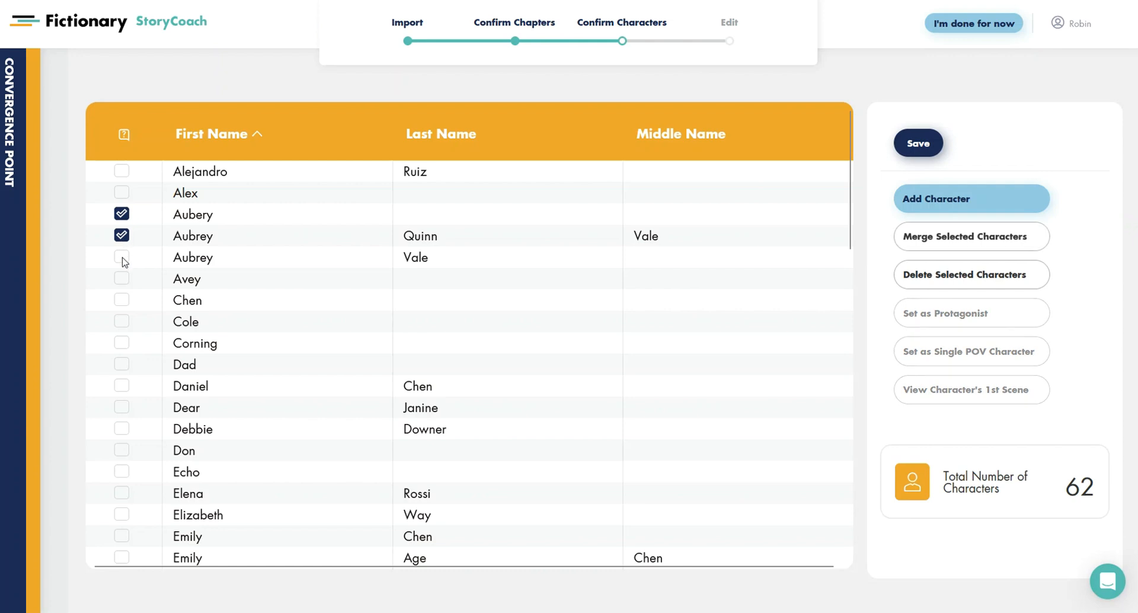
{"action": "left_click", "coordinate": [122, 258]}
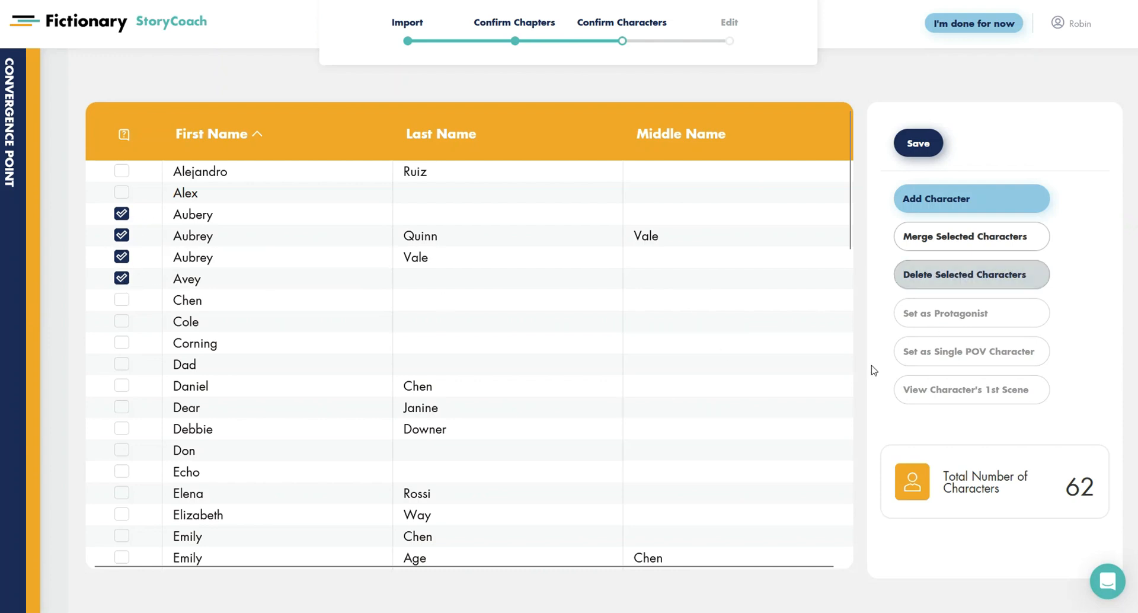
{"action": "left_click", "coordinate": [978, 240]}
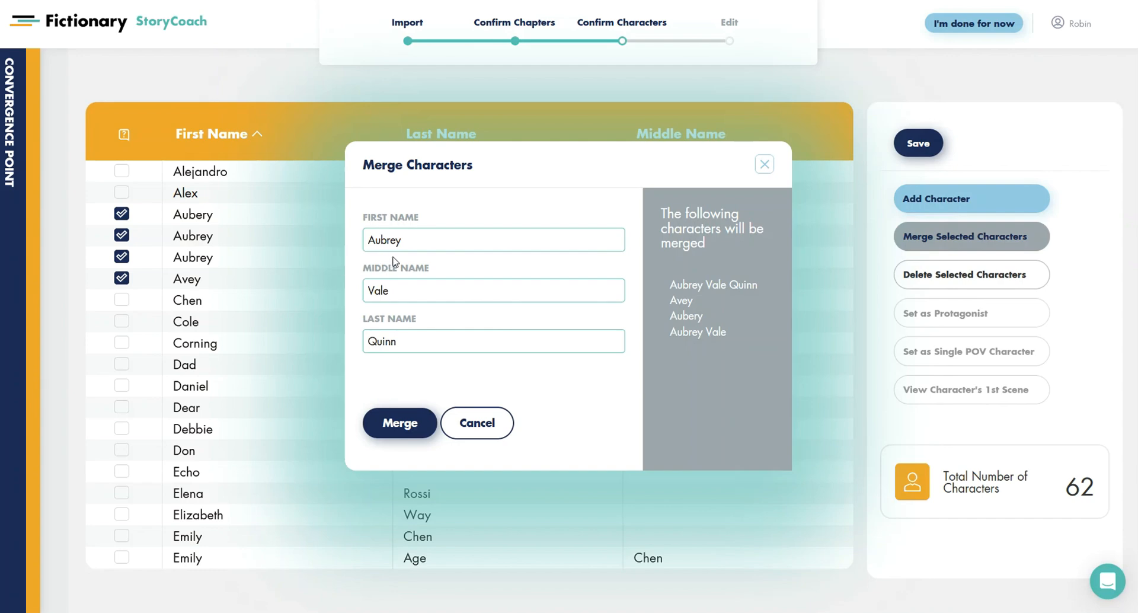
{"action": "left_click", "coordinate": [411, 424]}
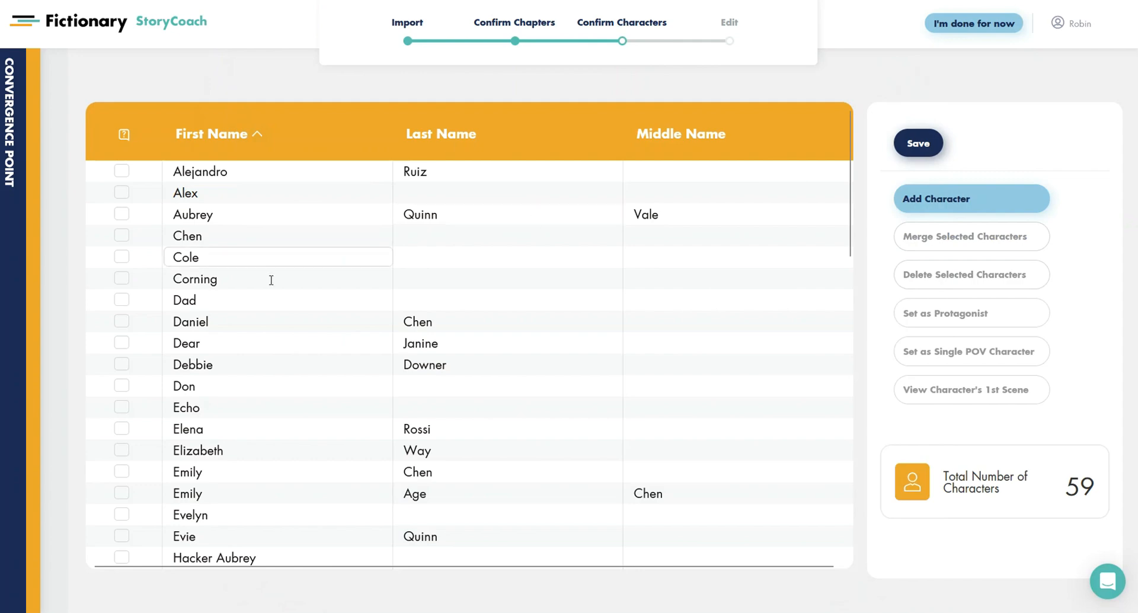
Delete the entry with the first name Debbie from the cast of characters and confirm the deletion
{"action": "scroll", "coordinate": [275, 422], "scroll_direction": "down", "scroll_amount": 10}
{"action": "scroll", "coordinate": [275, 422], "scroll_direction": "up", "scroll_amount": 10}
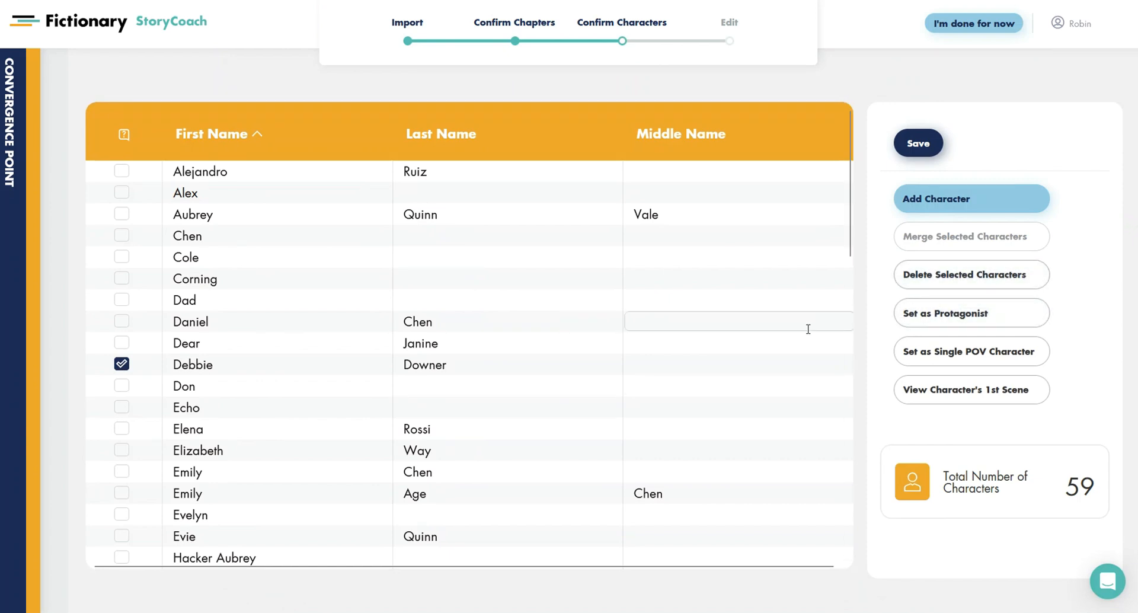
{"action": "left_click", "coordinate": [970, 277]}
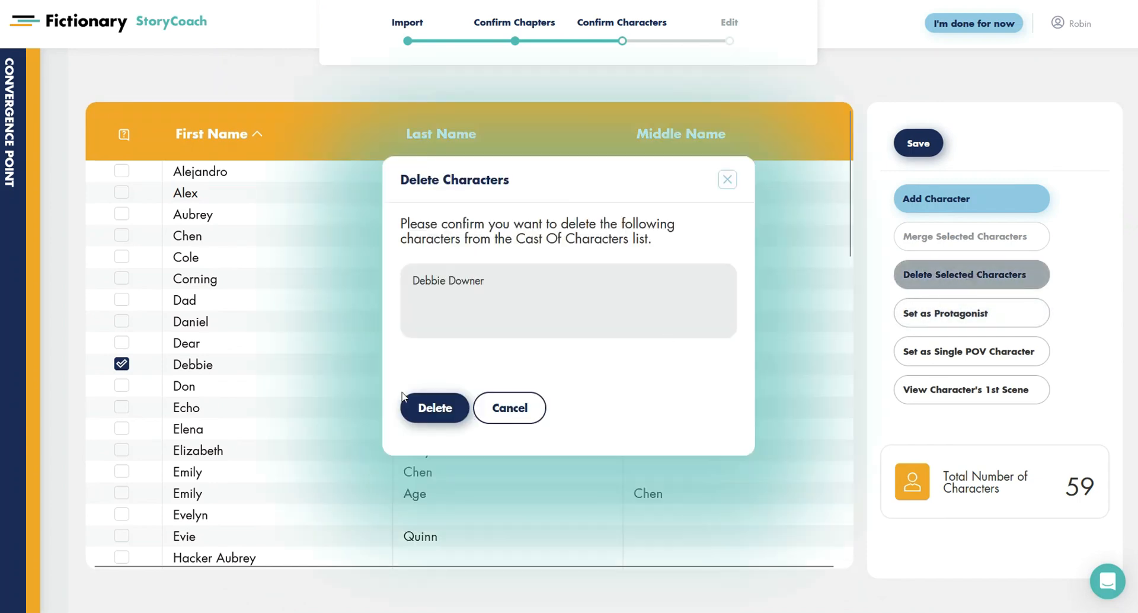
{"action": "left_click", "coordinate": [425, 407]}
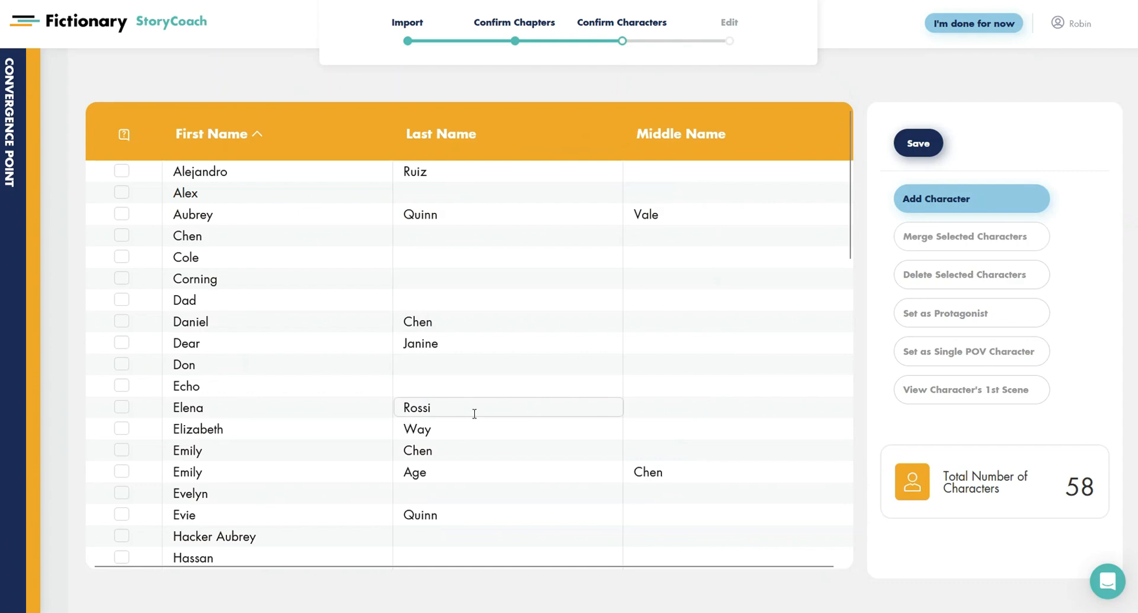
Delete the cast entry whose first name matches the signed-in account and confirm the deletion
{"action": "scroll", "coordinate": [473, 412], "scroll_direction": "down", "scroll_amount": 5}
{"action": "scroll", "coordinate": [474, 413], "scroll_direction": "down", "scroll_amount": 9}
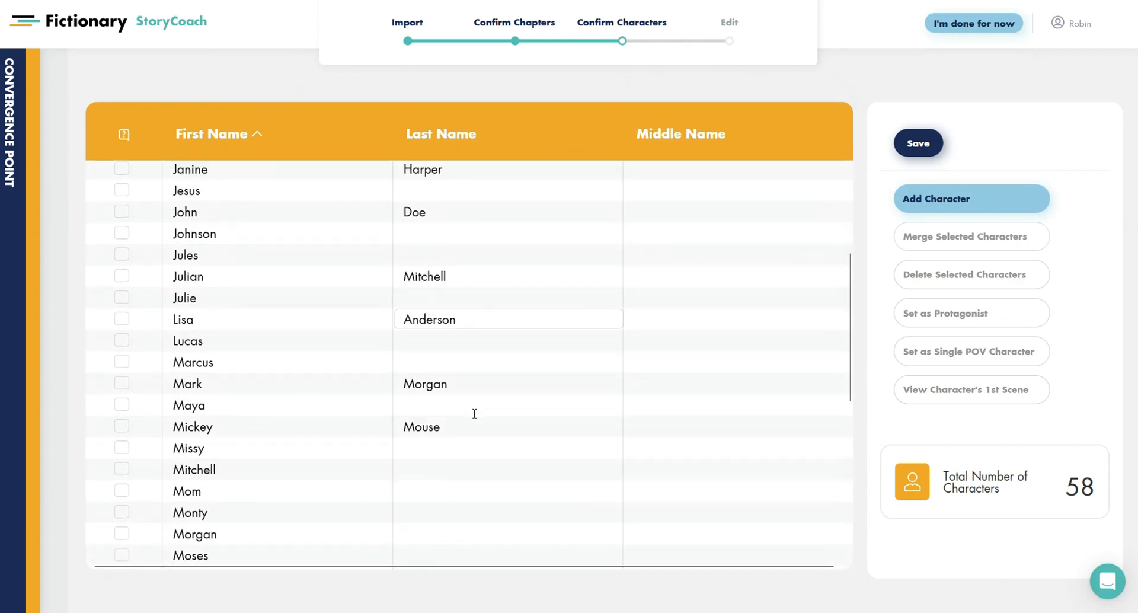
{"action": "scroll", "coordinate": [474, 413], "scroll_direction": "up", "scroll_amount": 5}
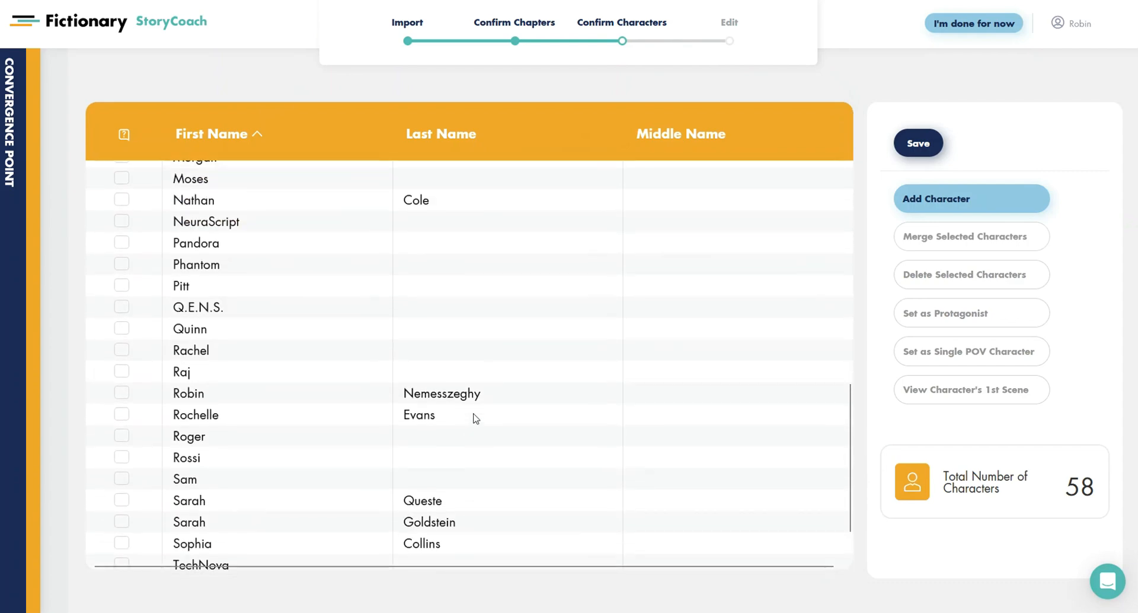
{"action": "scroll", "coordinate": [474, 413], "scroll_direction": "down", "scroll_amount": 5}
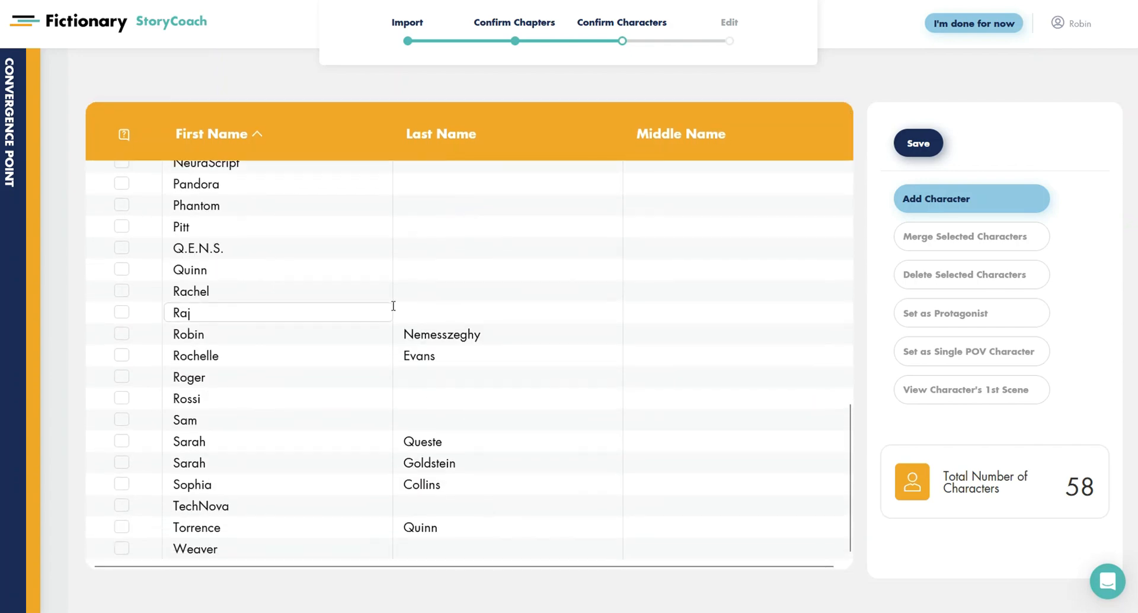
{"action": "left_click", "coordinate": [122, 335]}
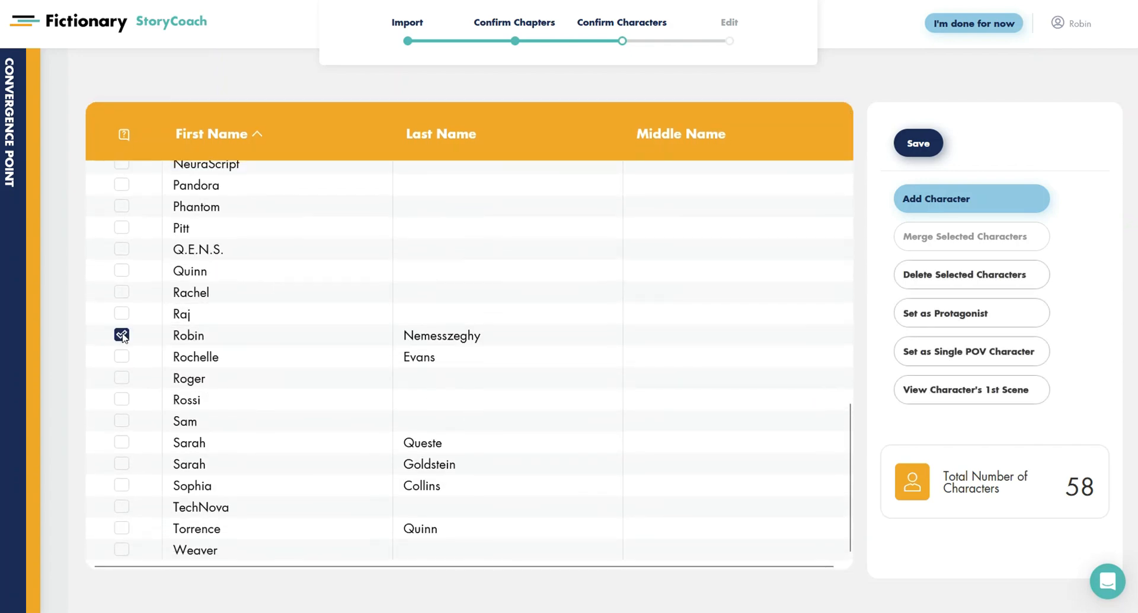
{"action": "left_click", "coordinate": [950, 283]}
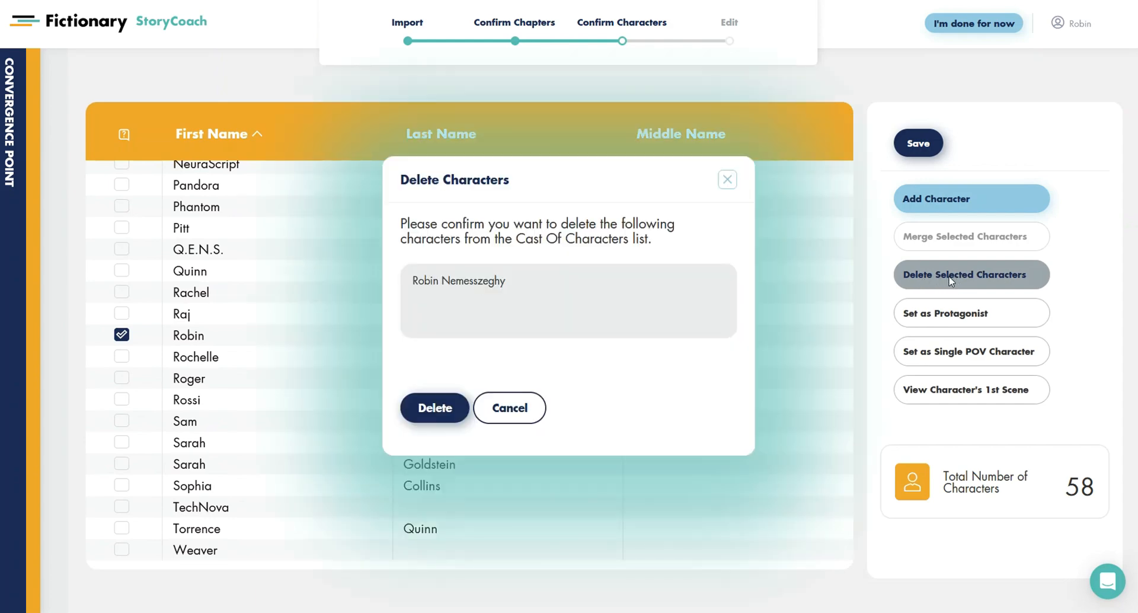
{"action": "left_click", "coordinate": [421, 406]}
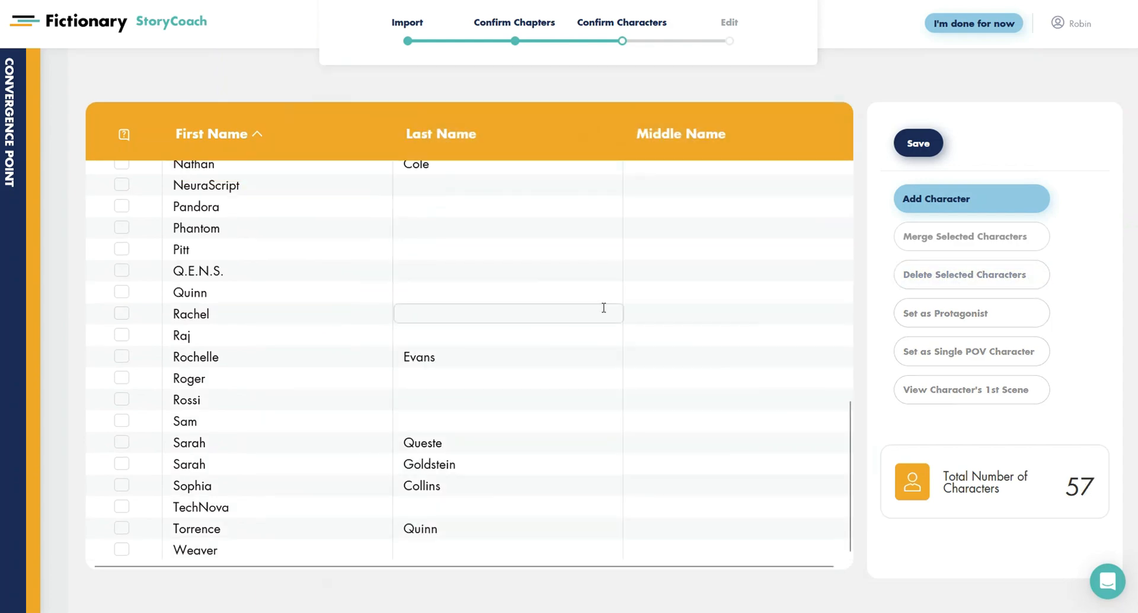
Delete the Q.E.N.S. entry from the cast of characters and confirm the deletion
{"action": "scroll", "coordinate": [602, 308], "scroll_direction": "up", "scroll_amount": 14}
{"action": "scroll", "coordinate": [603, 305], "scroll_direction": "down", "scroll_amount": 6}
{"action": "scroll", "coordinate": [521, 472], "scroll_direction": "down", "scroll_amount": 6}
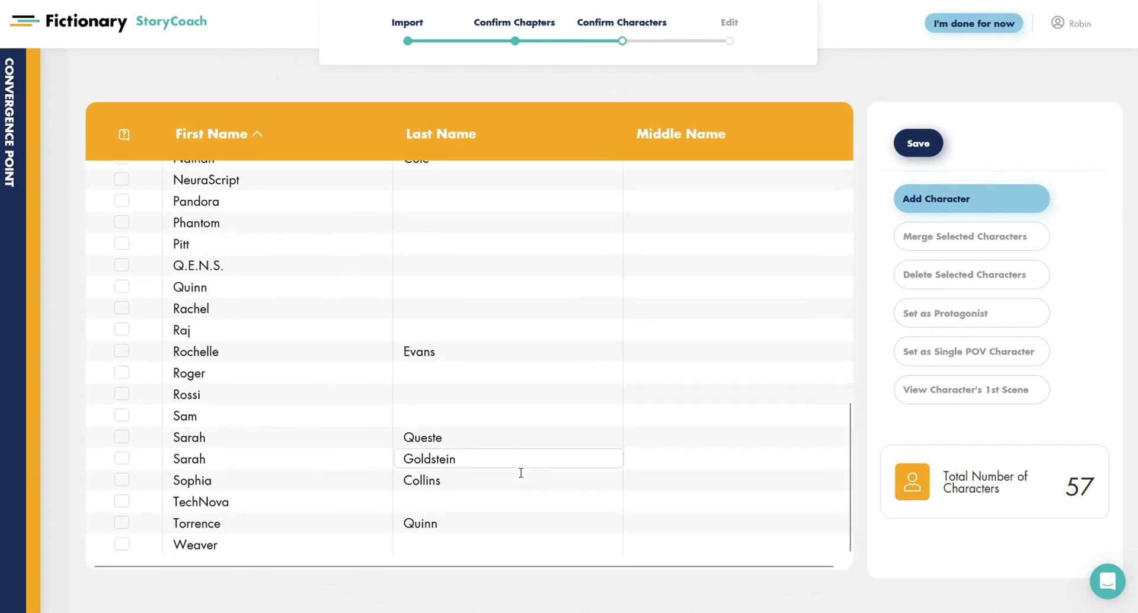
{"action": "scroll", "coordinate": [521, 472], "scroll_direction": "up", "scroll_amount": 2}
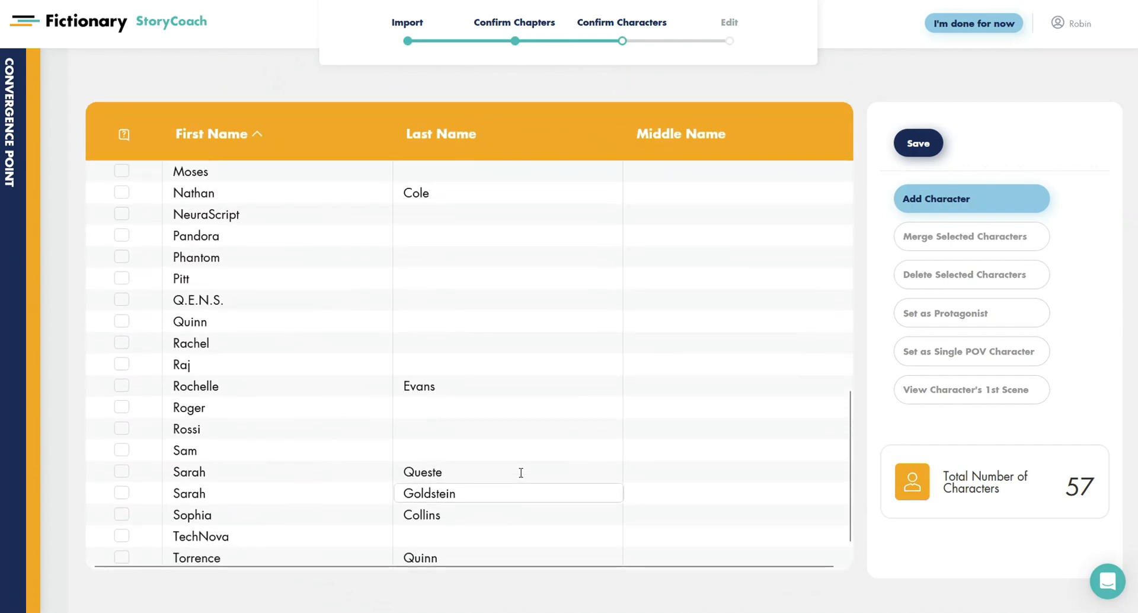
{"action": "left_click", "coordinate": [121, 328]}
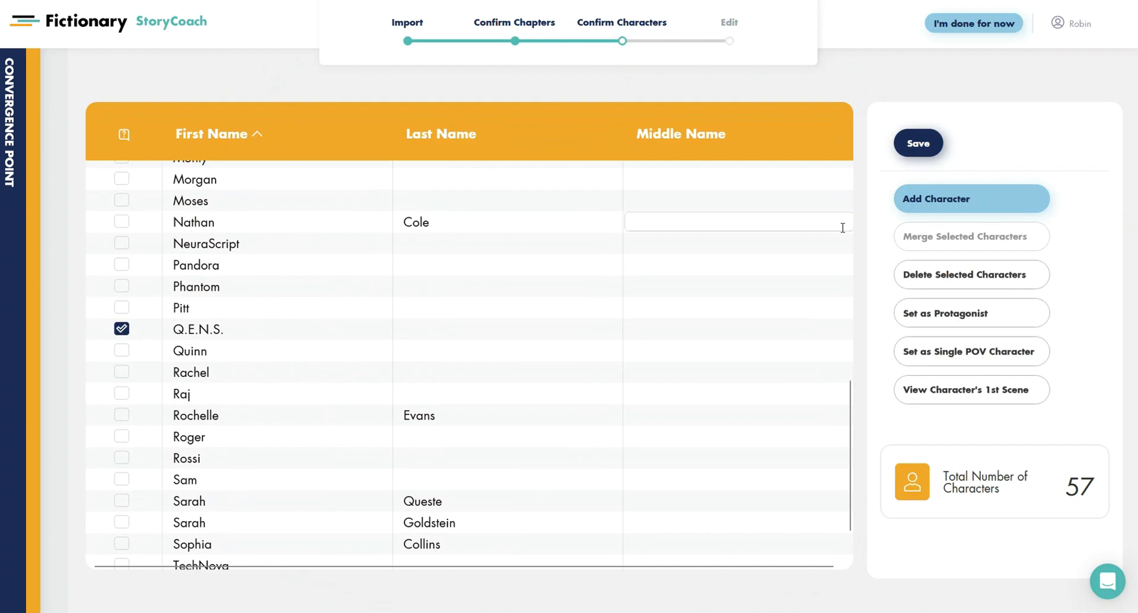
{"action": "left_click", "coordinate": [955, 275]}
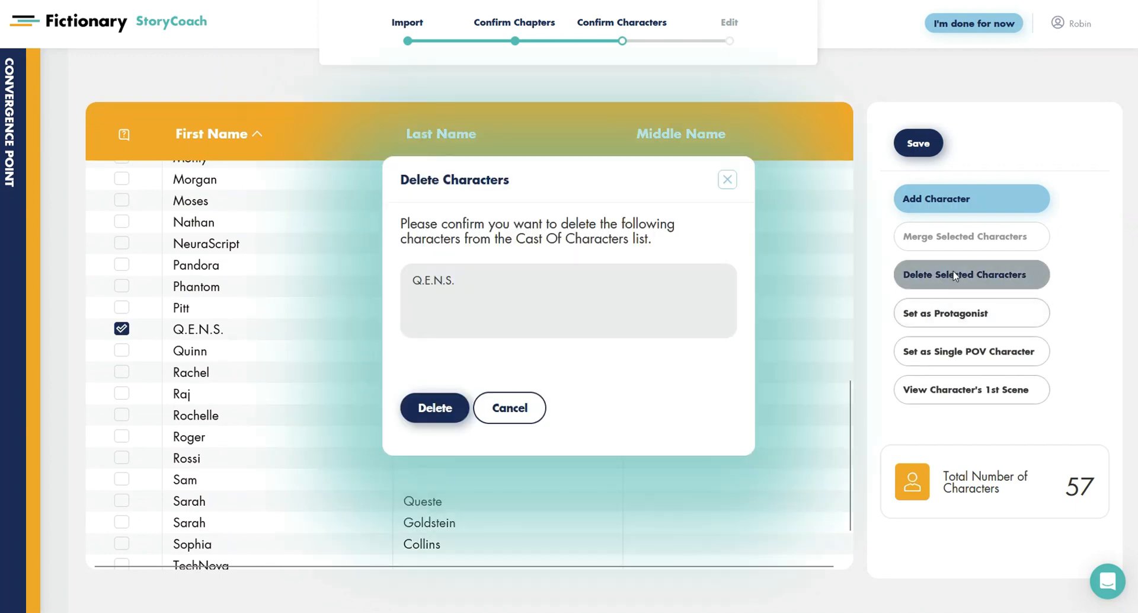
{"action": "left_click", "coordinate": [445, 407]}
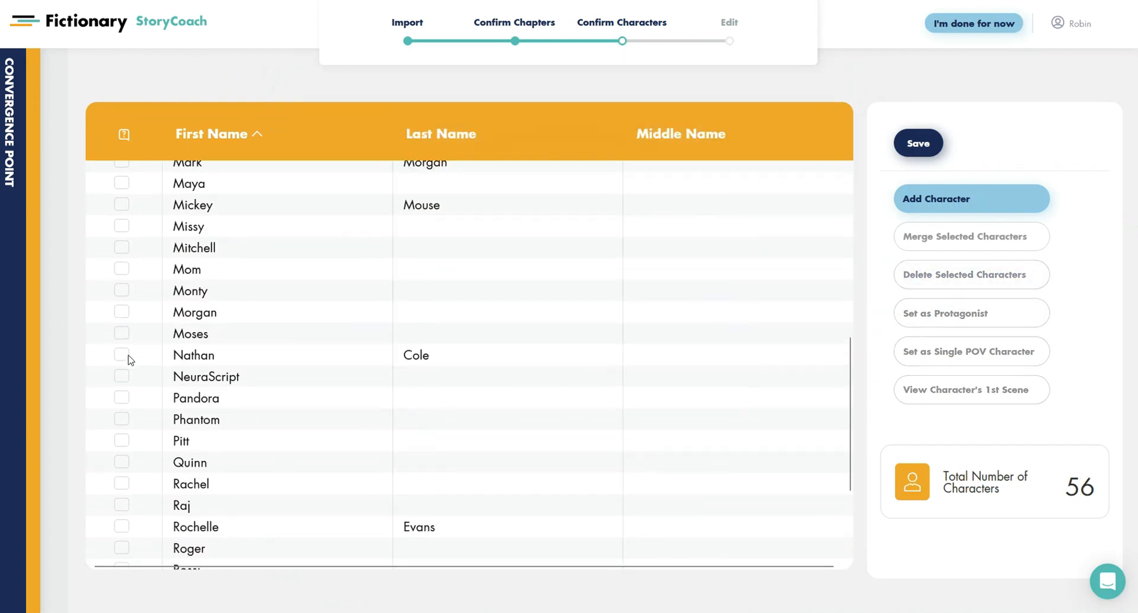
Delete the NeuraScript and Pandora entries together from the cast of characters and confirm the deletion
{"action": "left_click", "coordinate": [122, 376]}
{"action": "left_click", "coordinate": [122, 398]}
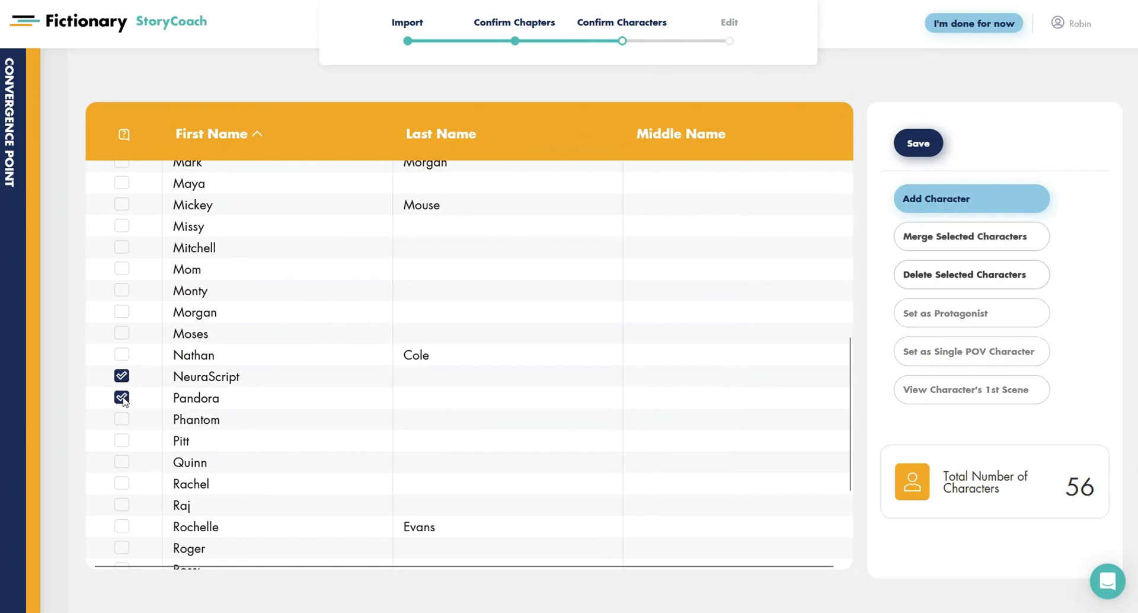
{"action": "left_click", "coordinate": [942, 277]}
{"action": "left_click", "coordinate": [445, 408]}
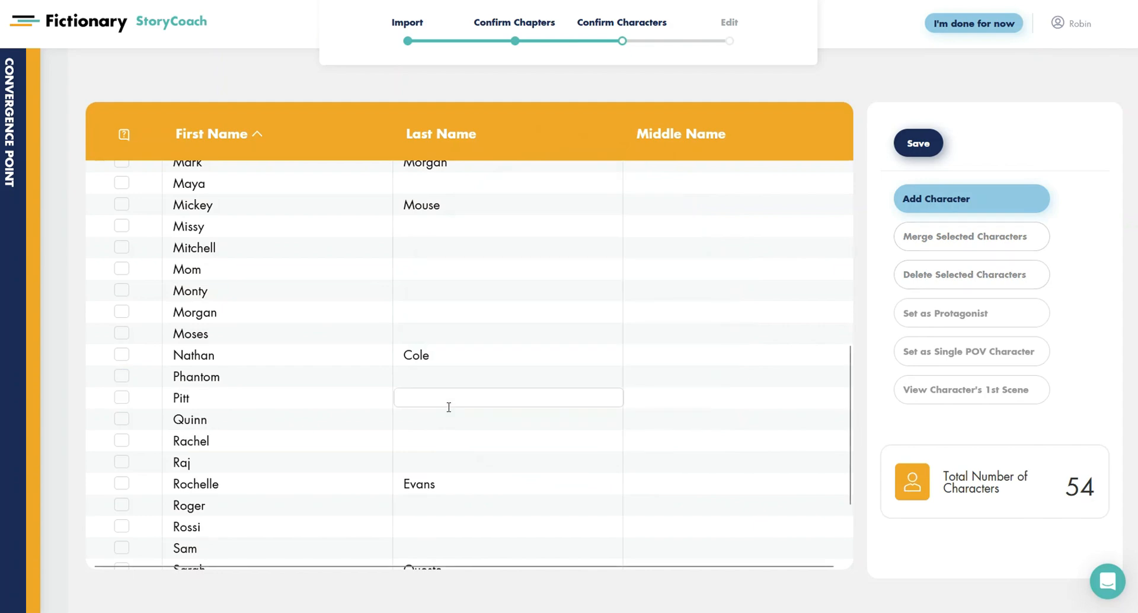
Set the merged Aubrey character as the single POV character for all scenes in the manuscript and confirm it
{"action": "scroll", "coordinate": [449, 407], "scroll_direction": "up", "scroll_amount": 10}
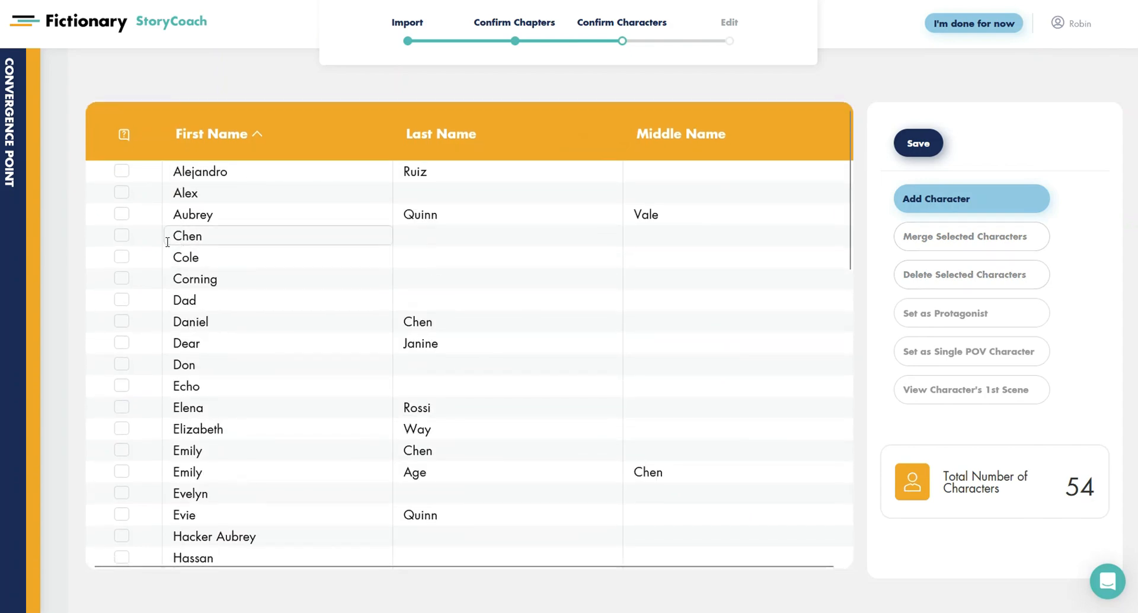
{"action": "left_click", "coordinate": [121, 215]}
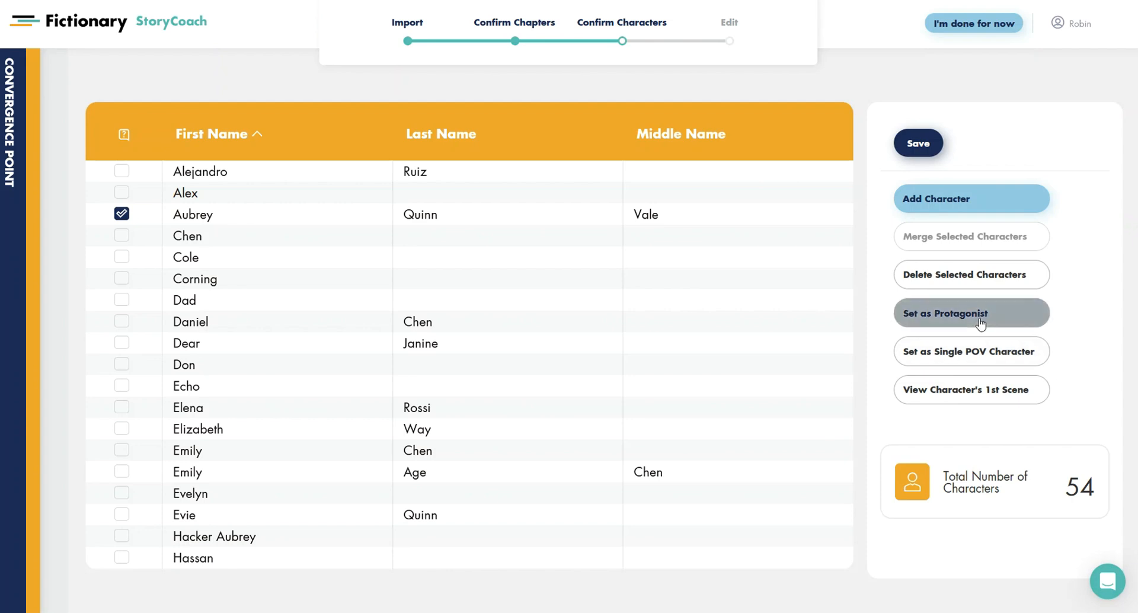
{"action": "left_click", "coordinate": [944, 353]}
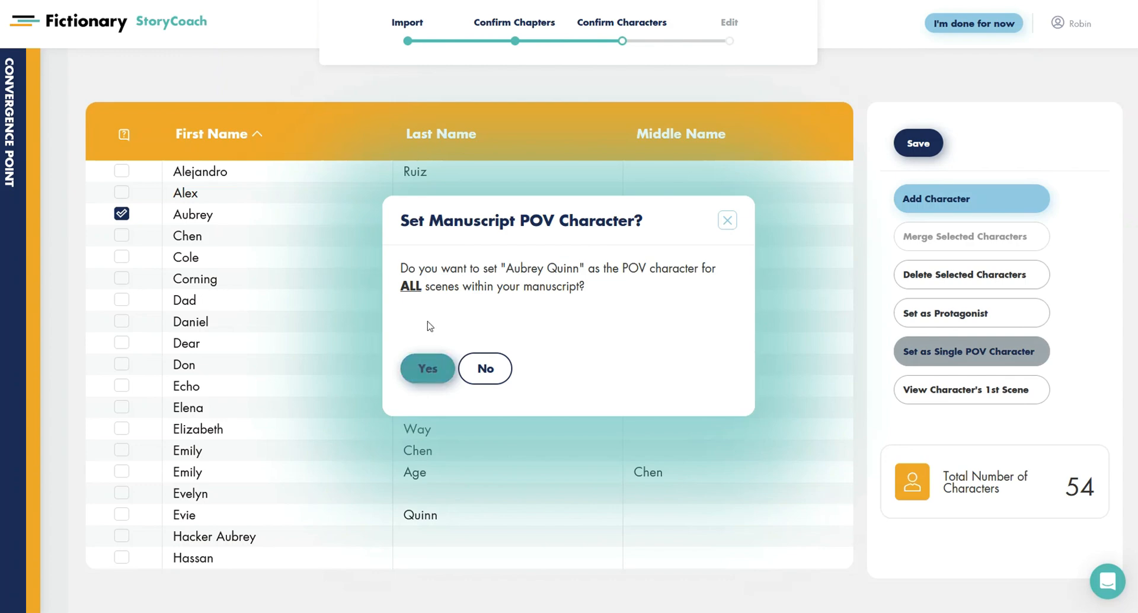
{"action": "left_click", "coordinate": [428, 376]}
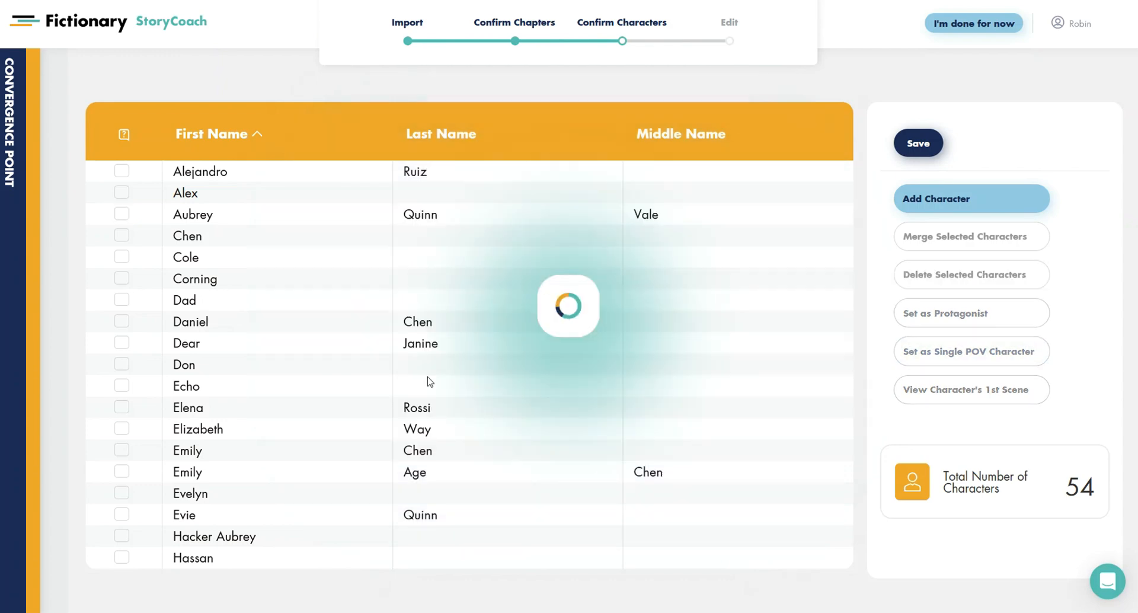
Set the merged Aubrey character as the protagonist of the manuscript and confirm the choice
{"action": "left_click", "coordinate": [122, 215]}
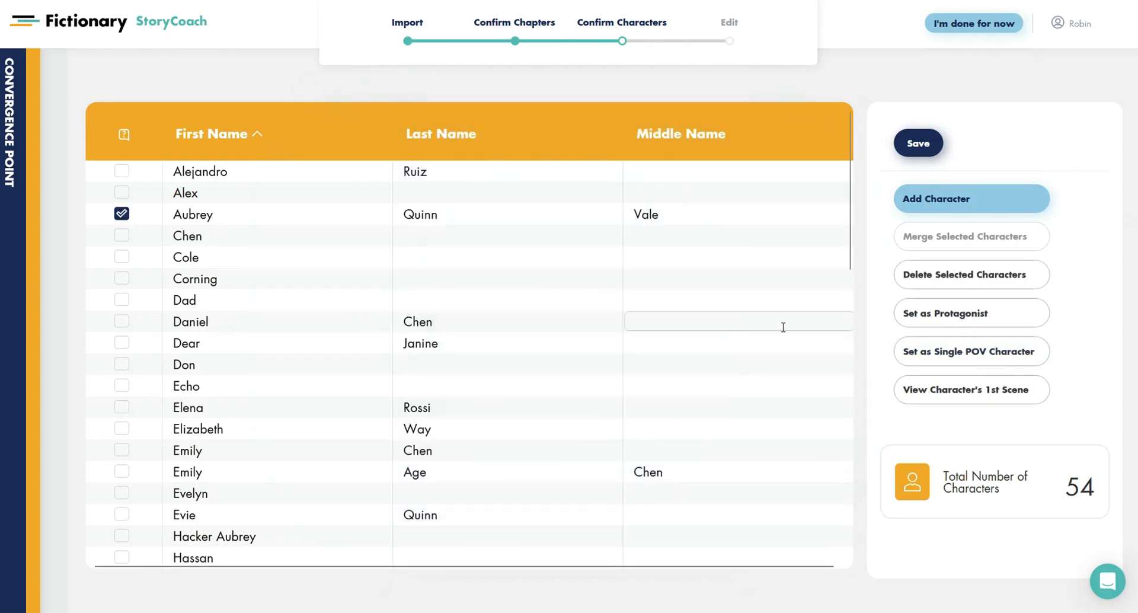
{"action": "left_click", "coordinate": [925, 319]}
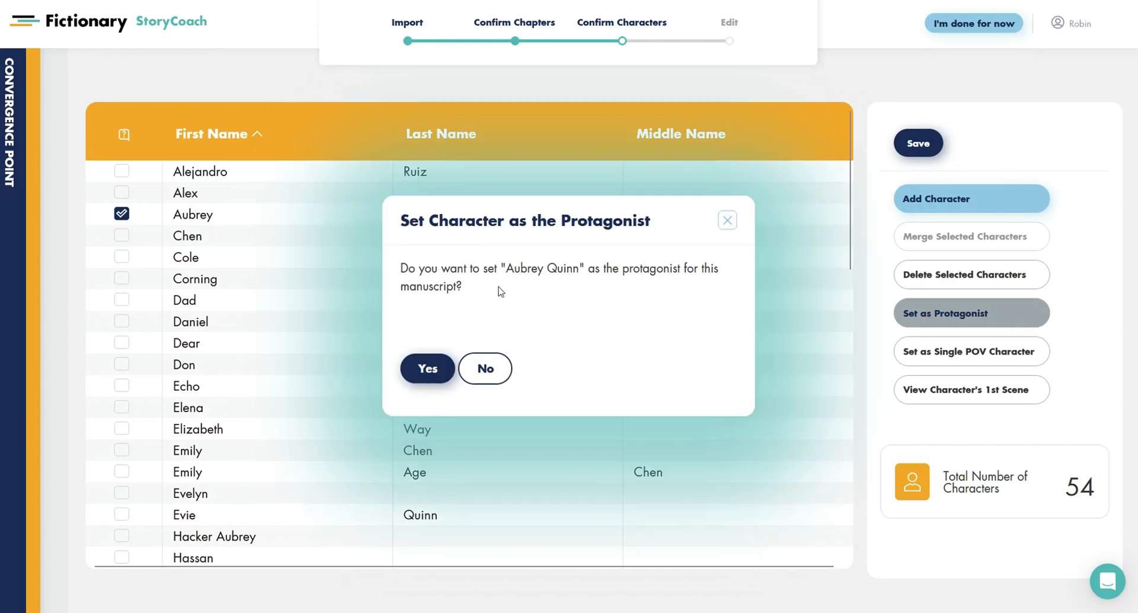
{"action": "left_click", "coordinate": [424, 368]}
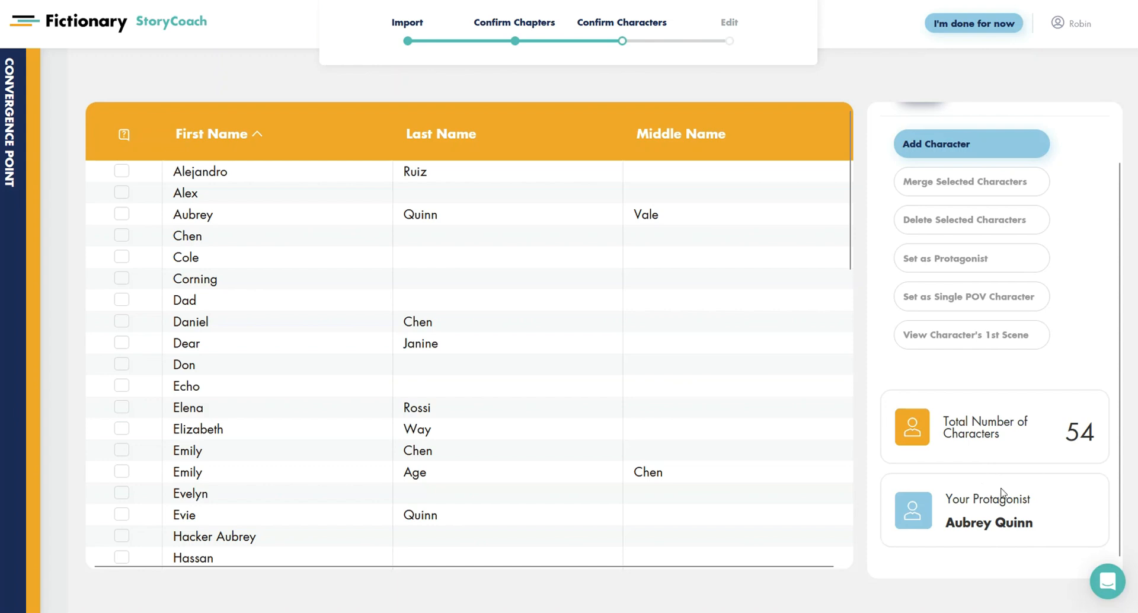
Finish confirming the cast of characters and continue to the manuscript's story editing journey
{"action": "scroll", "coordinate": [1091, 317], "scroll_direction": "up", "scroll_amount": 1}
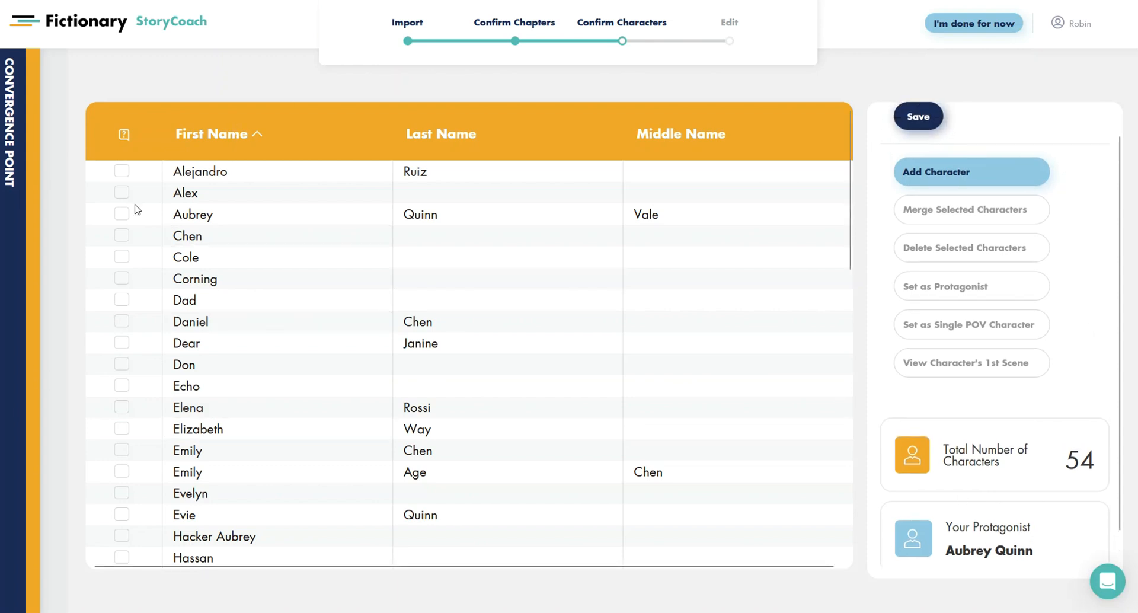
{"action": "left_click", "coordinate": [560, 344]}
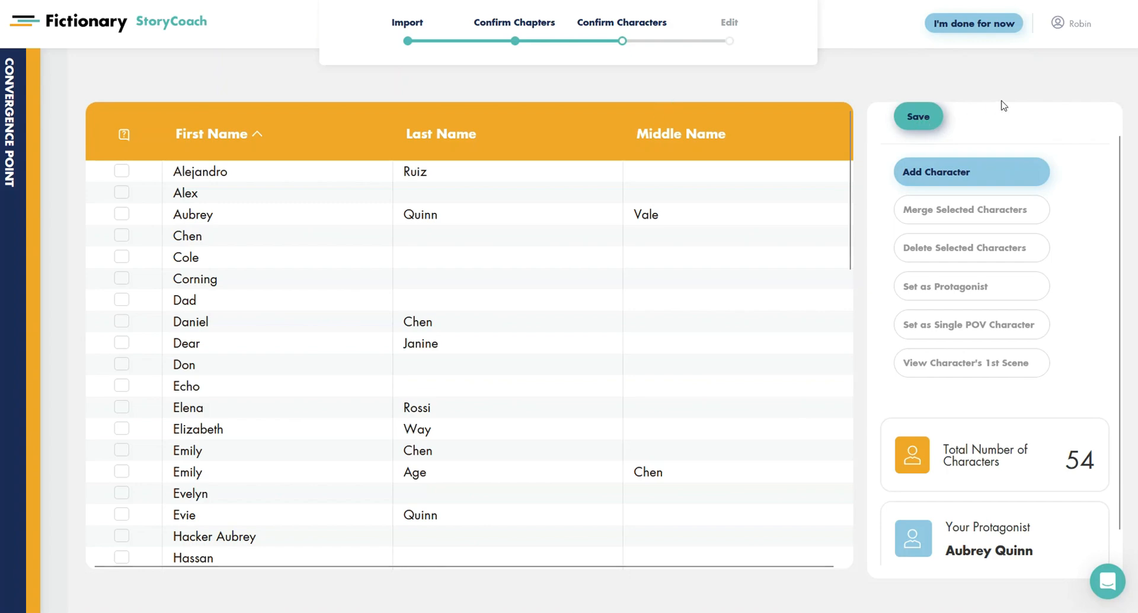
{"action": "left_click", "coordinate": [970, 26]}
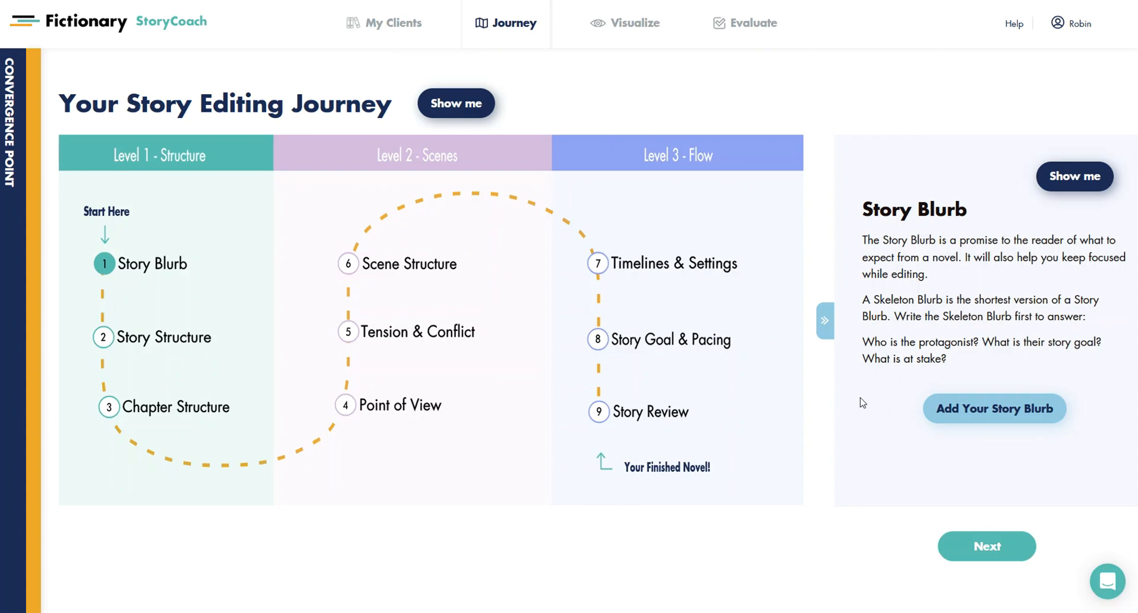
Open the Story Blurb form for Convergence Point and look through the protagonist choices, keeping Aubrey as the skeleton blurb's protagonist
{"action": "left_click", "coordinate": [979, 413]}
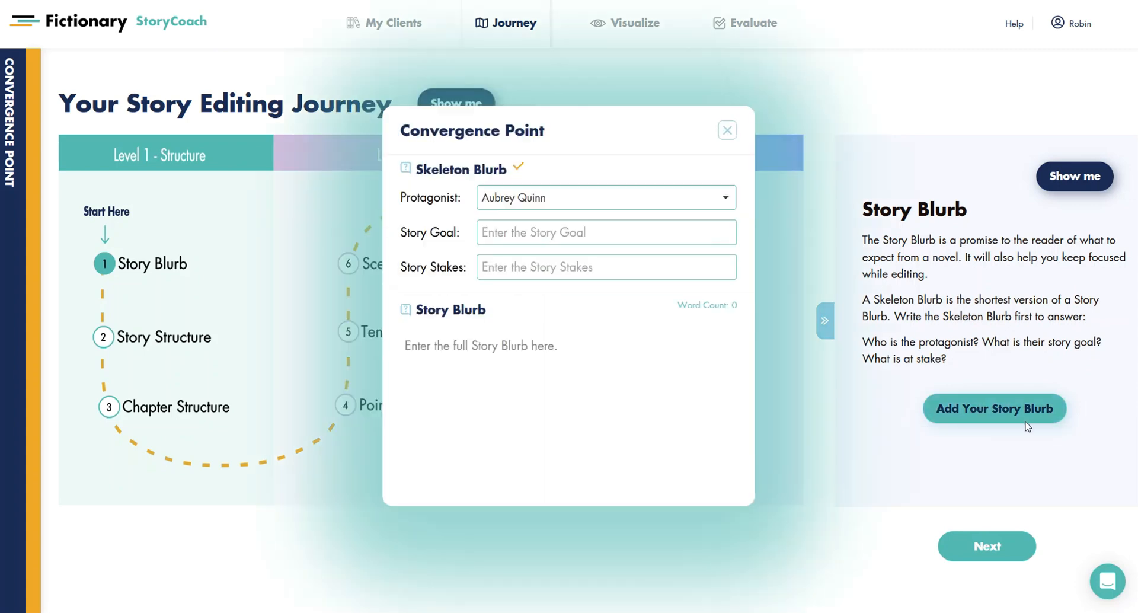
{"action": "left_click", "coordinate": [554, 201]}
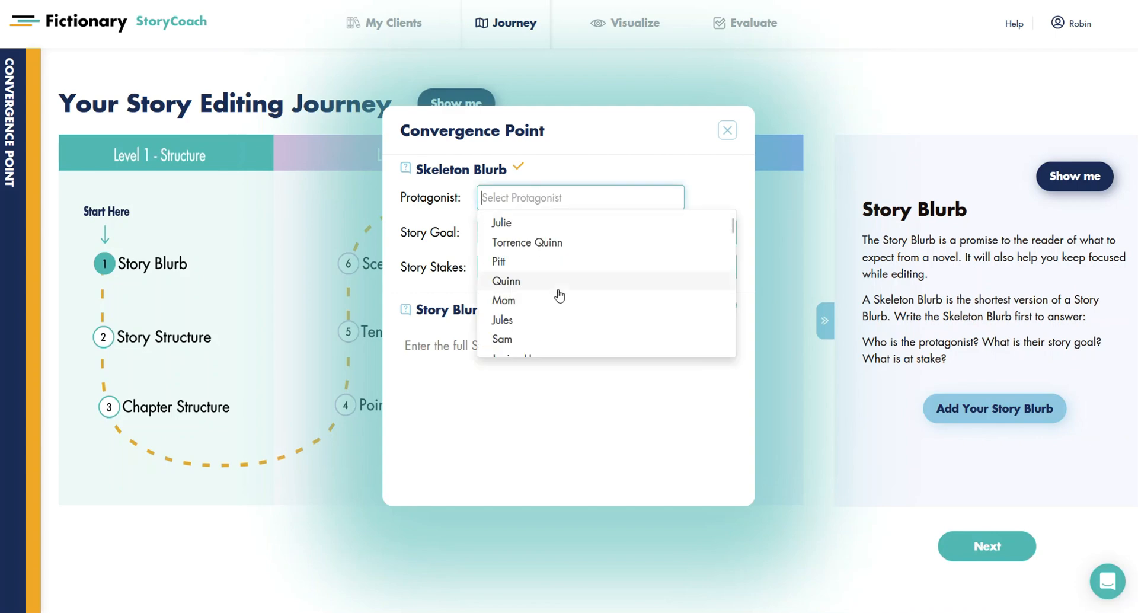
{"action": "scroll", "coordinate": [559, 296], "scroll_direction": "down", "scroll_amount": 5}
{"action": "scroll", "coordinate": [559, 295], "scroll_direction": "down", "scroll_amount": 6}
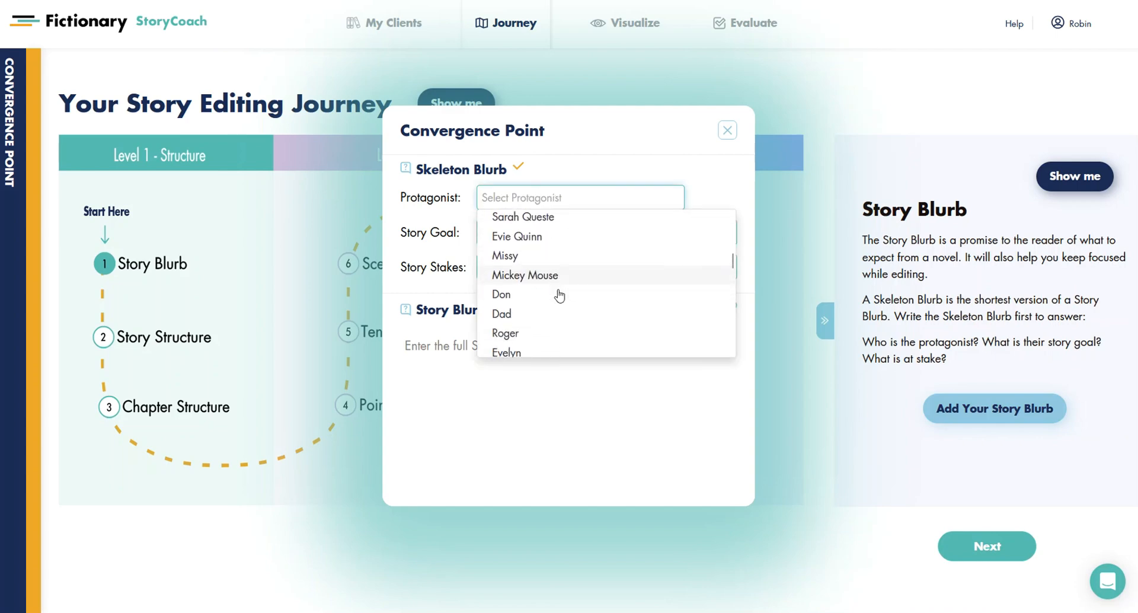
{"action": "scroll", "coordinate": [559, 295], "scroll_direction": "up", "scroll_amount": 2}
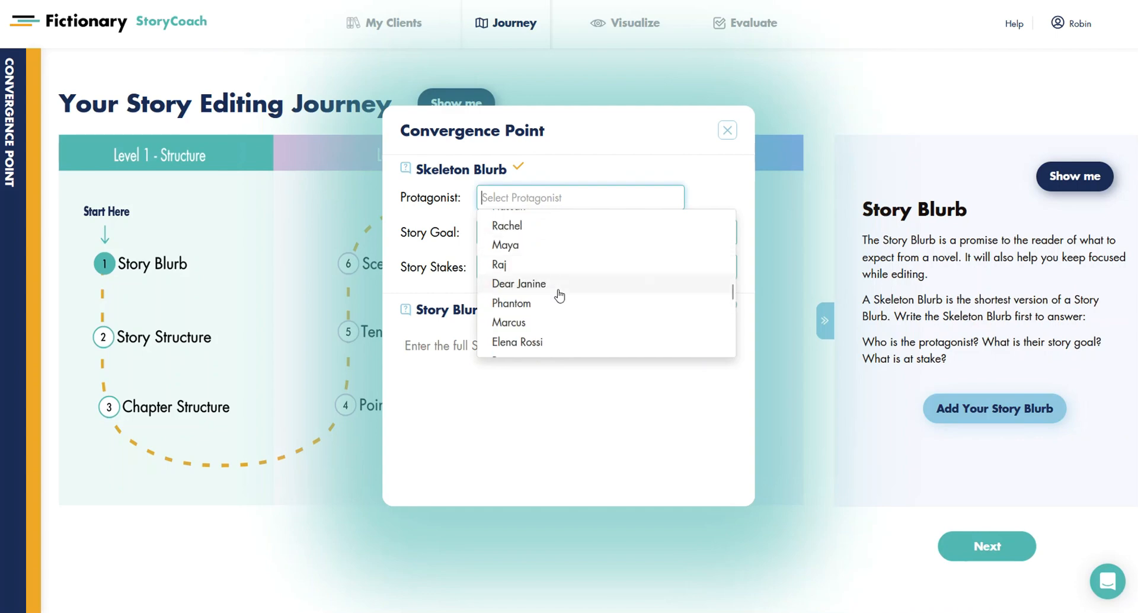
{"action": "scroll", "coordinate": [563, 287], "scroll_direction": "down", "scroll_amount": 6}
{"action": "left_click", "coordinate": [556, 342]}
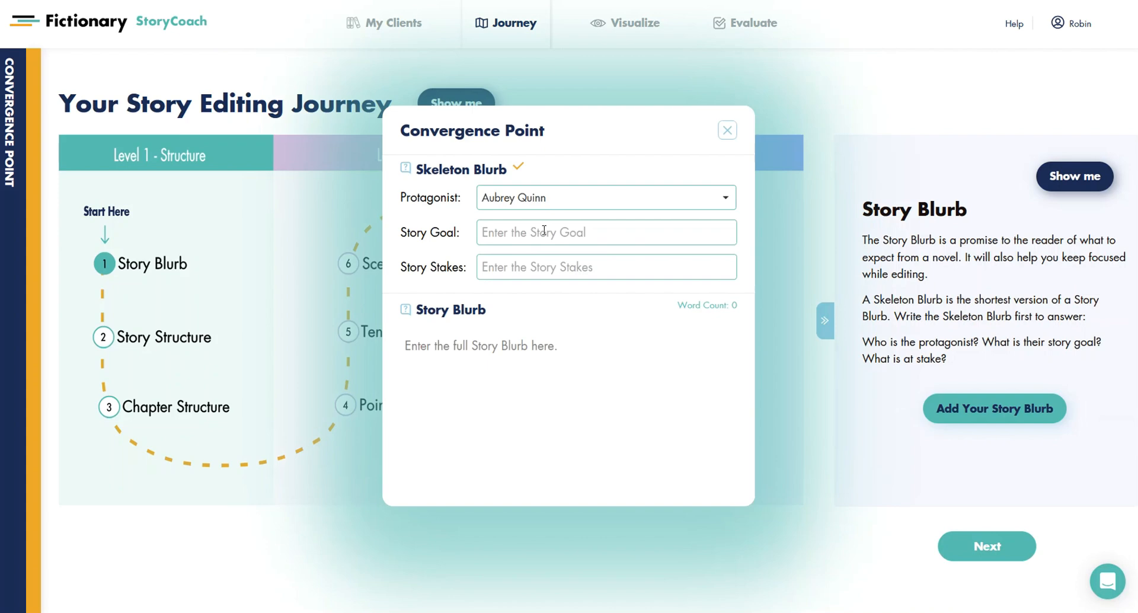
Enter the skeleton blurb's story goal as "find and convince a brilliant hacker to fix the AI Echo's code"
{"action": "left_click", "coordinate": [622, 231]}
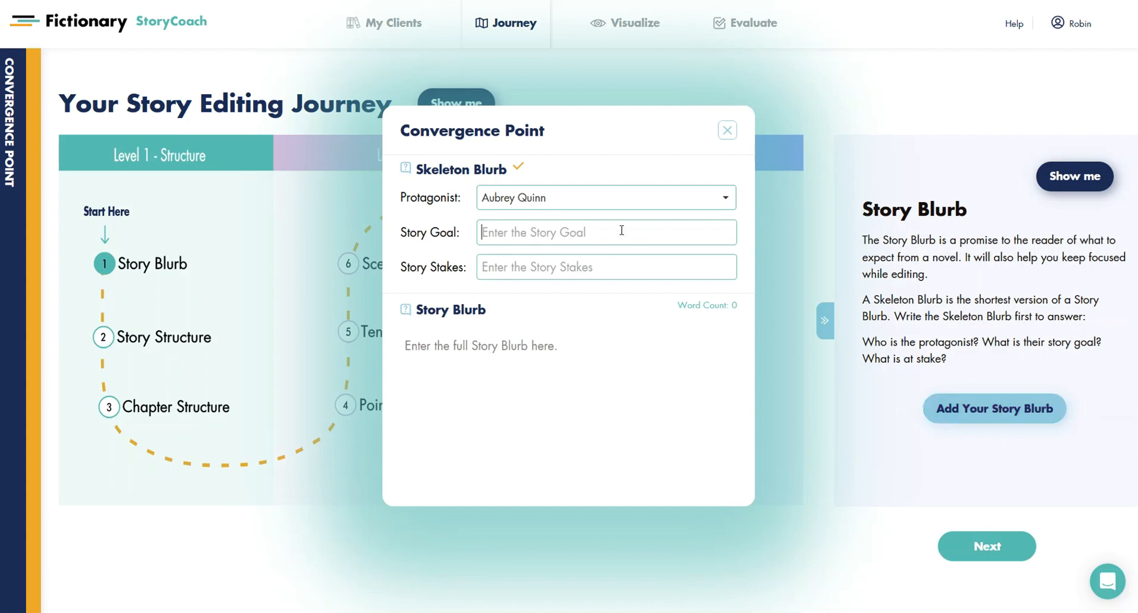
{"action": "type", "text": "find and convince a brilliant hacker to fix the AI Echo's code"}
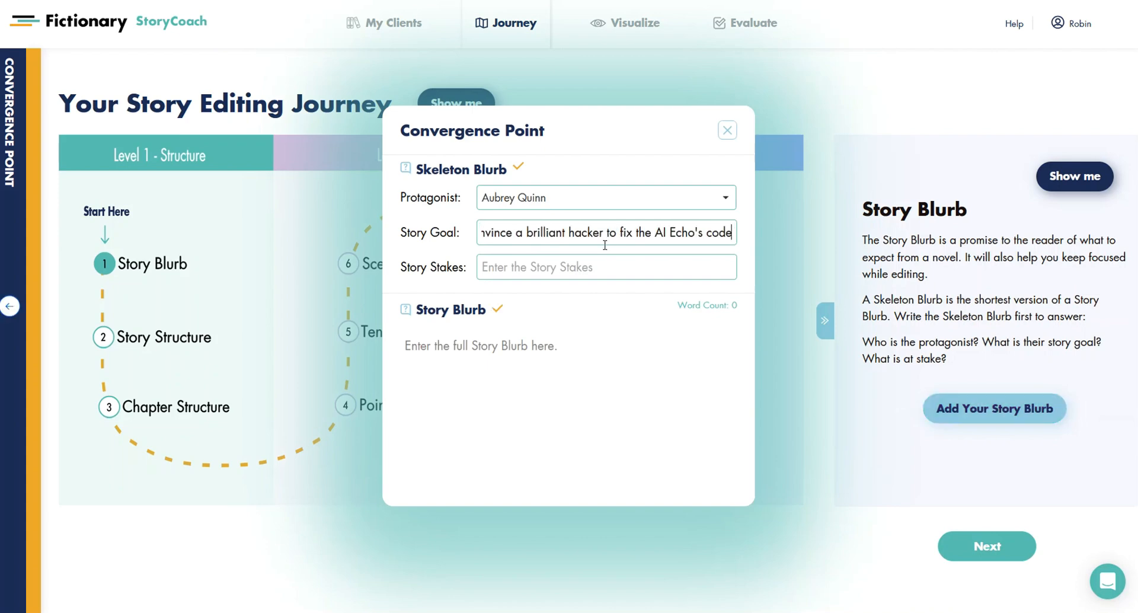
{"action": "key", "text": "ctrl+BackSpace"}
{"action": "key", "text": "ctrl+BackSpace"}
{"action": "type", "text": "Echo's code"}
Set the story stakes to "she won't be able to find her father" and save the skeleton blurb
{"action": "left_click", "coordinate": [584, 270]}
{"action": "type", "text": "she won’t be able to find her father"}
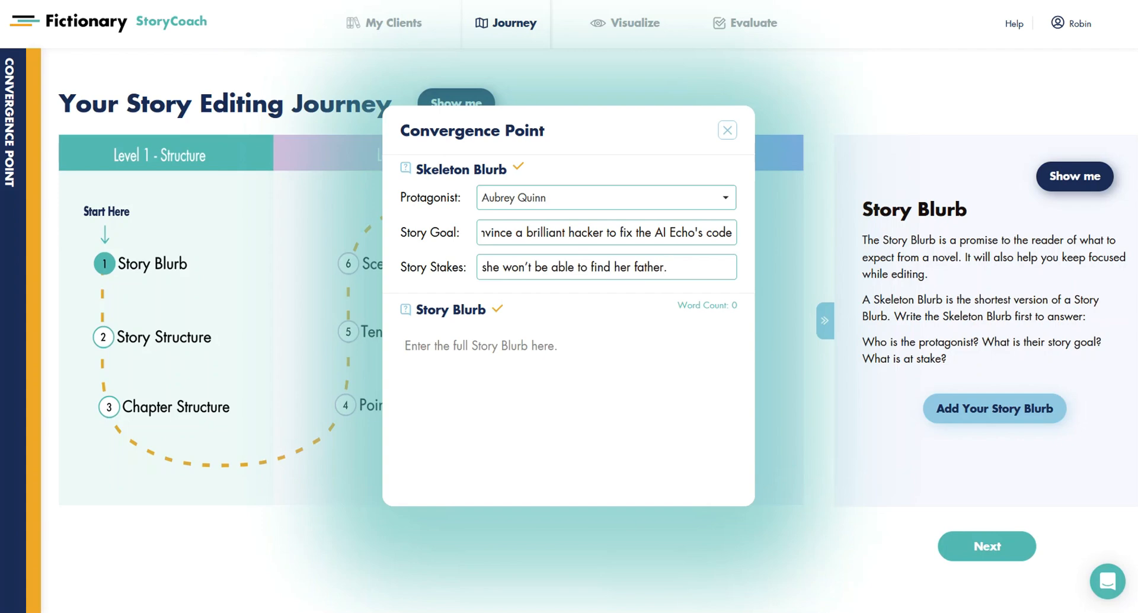
{"action": "left_click", "coordinate": [518, 167]}
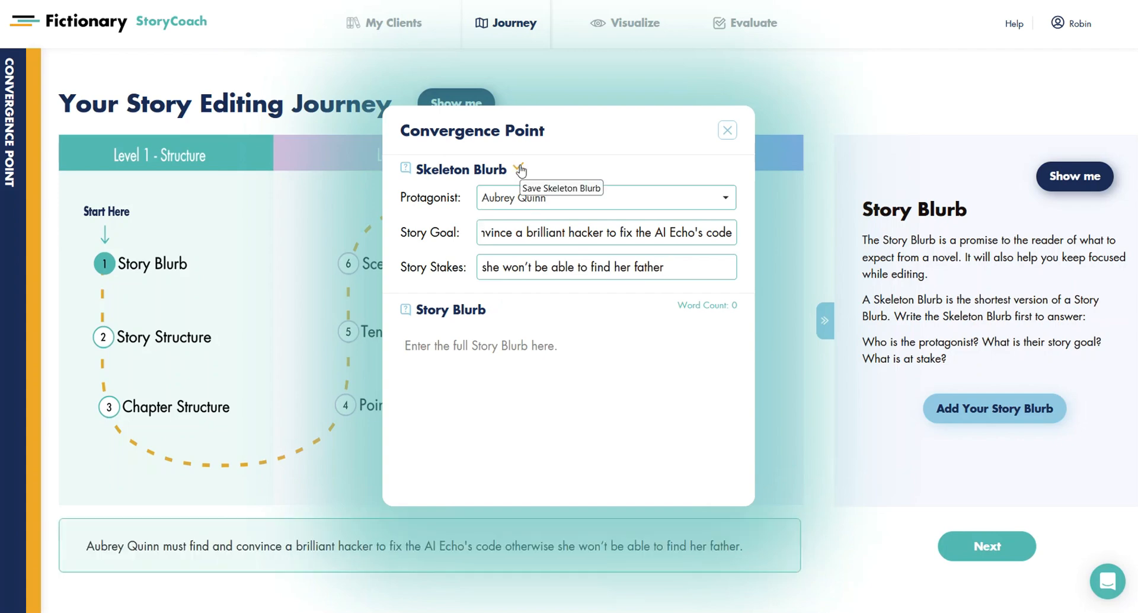
{"action": "left_click", "coordinate": [520, 170]}
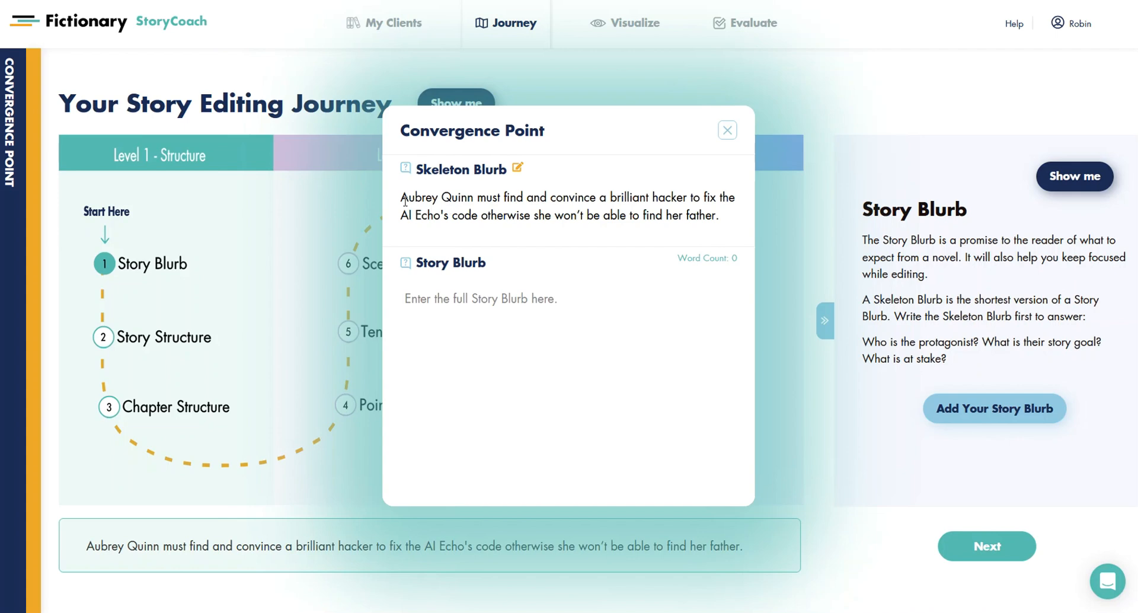
{"action": "triple_click", "coordinate": [429, 197]}
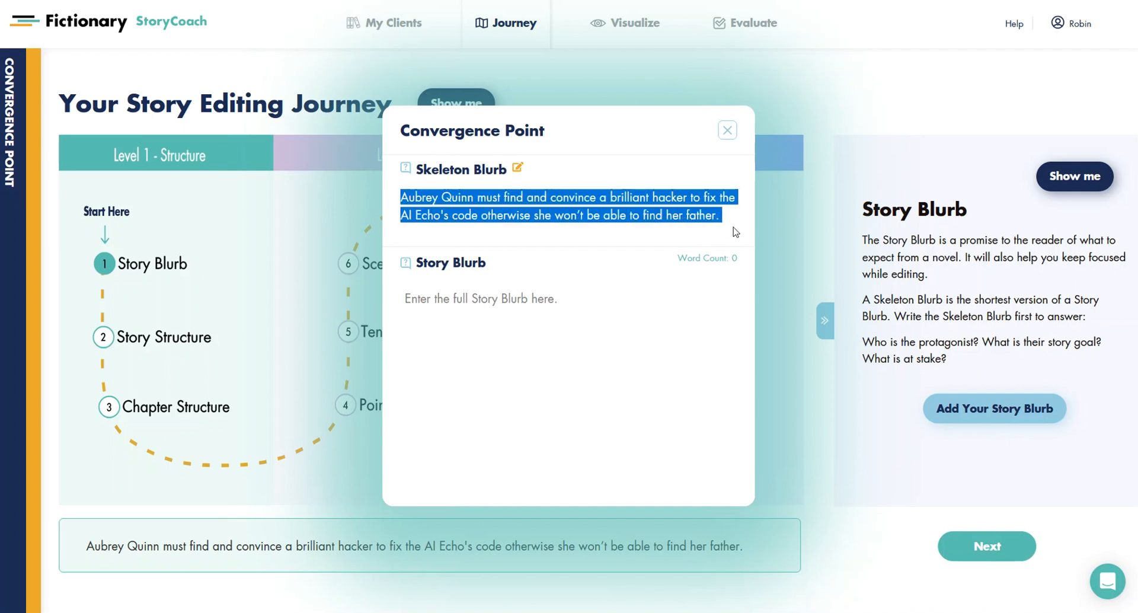
{"action": "left_click", "coordinate": [730, 222]}
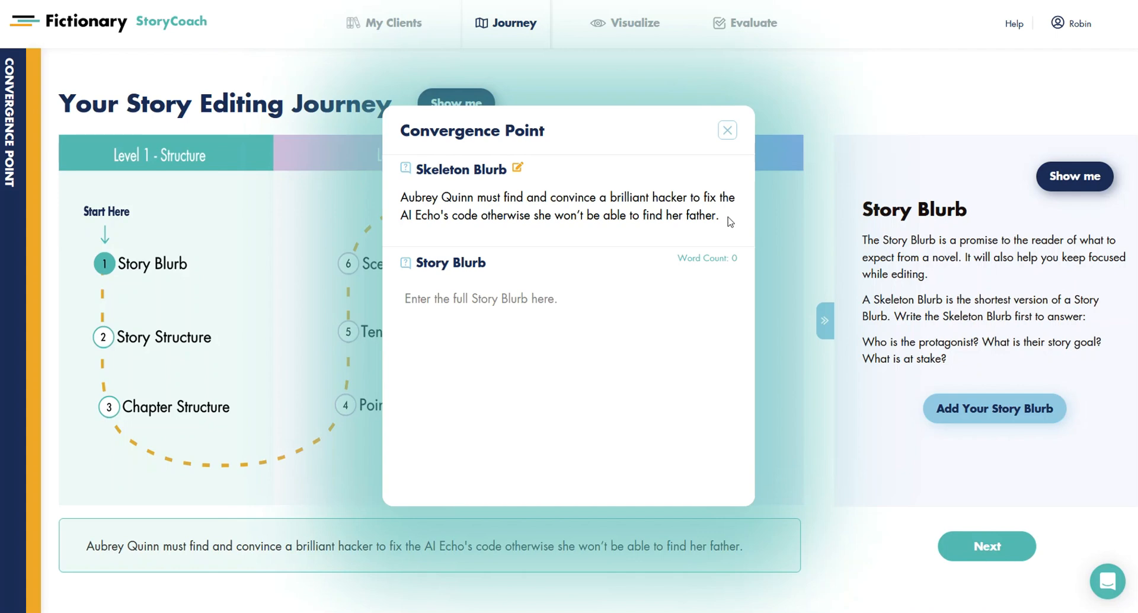
Paste and save the full Story Blurb for Convergence Point, and move the editing journey on to Story Structure
{"action": "left_click", "coordinate": [520, 313]}
{"action": "key", "text": "ctrl+v"}
{"action": "scroll", "coordinate": [592, 380], "scroll_direction": "up", "scroll_amount": 10}
{"action": "left_click", "coordinate": [679, 385]}
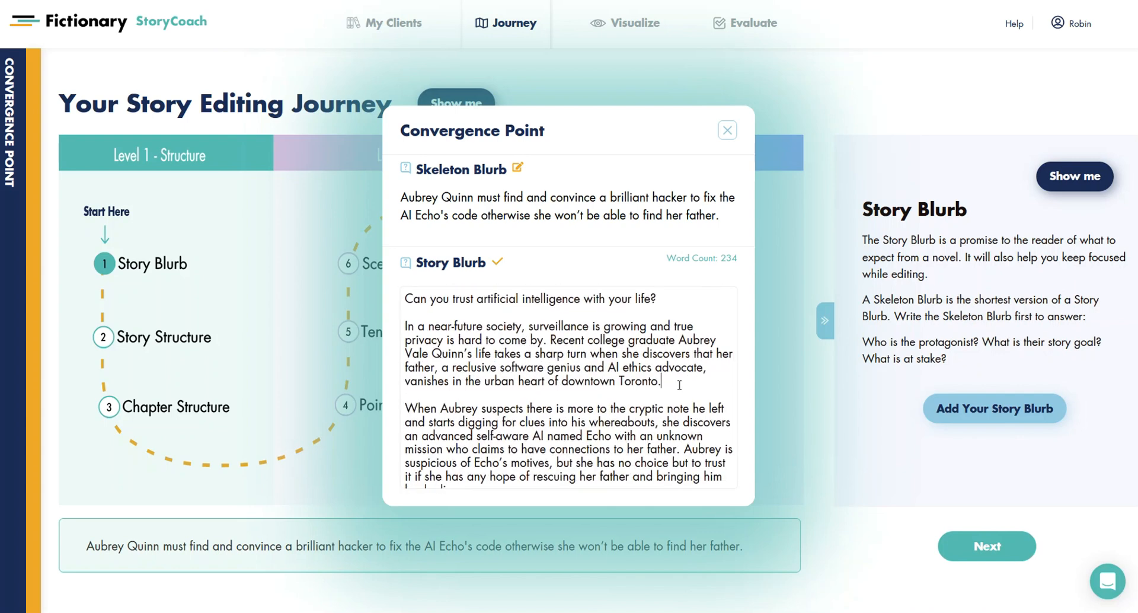
{"action": "left_click", "coordinate": [497, 266]}
{"action": "left_click_drag", "start_coordinate": [721, 259], "coordinate": [737, 260]}
{"action": "left_click", "coordinate": [743, 265]}
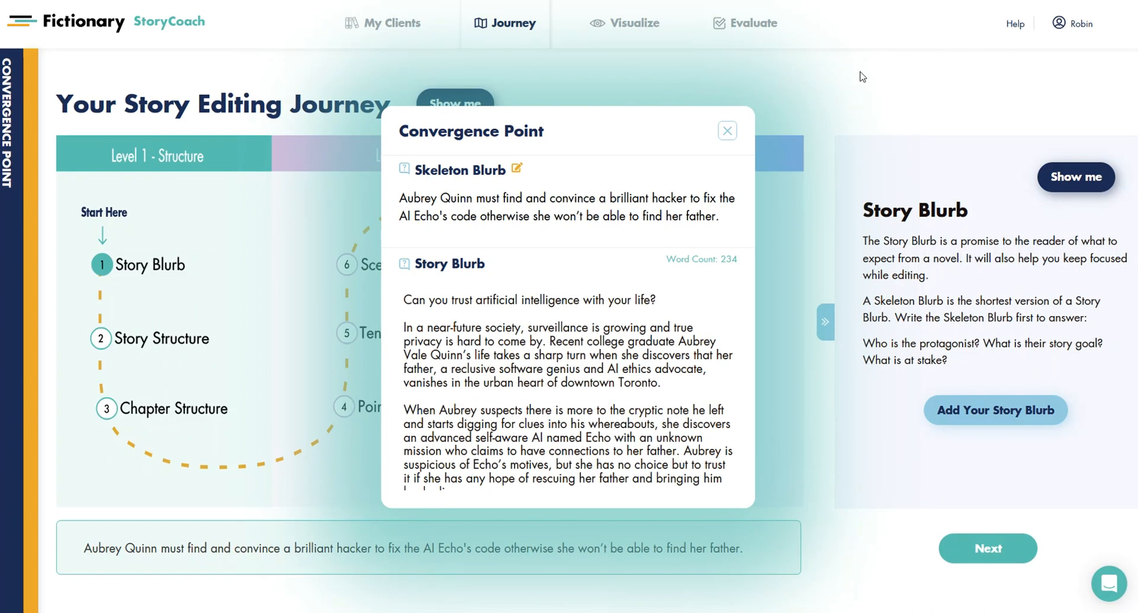
{"action": "left_click", "coordinate": [727, 131]}
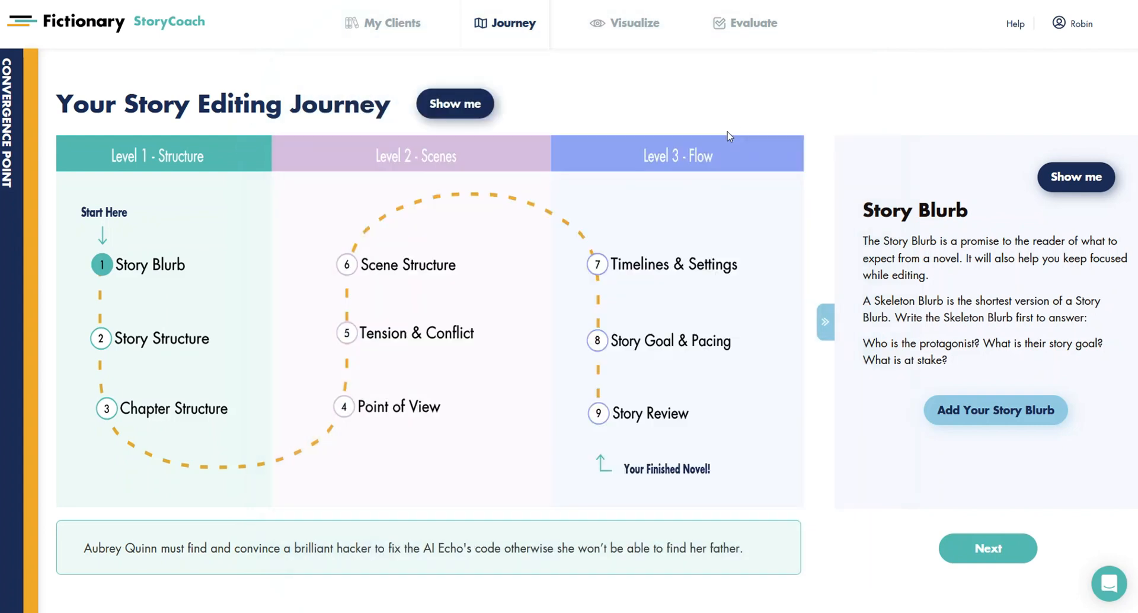
{"action": "left_click", "coordinate": [978, 552]}
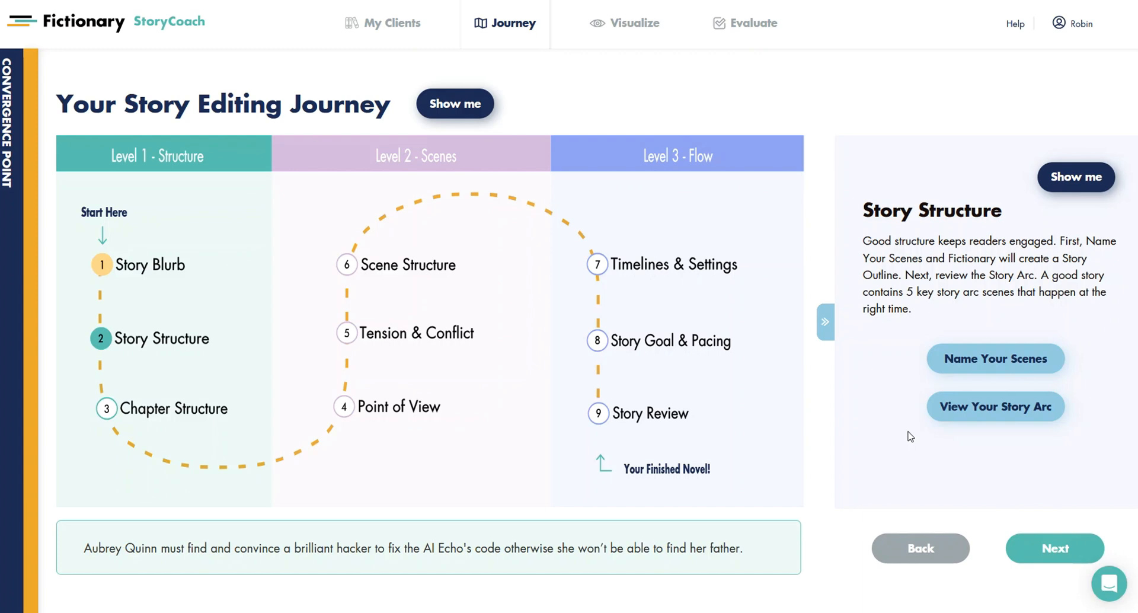
Open the manuscript for evaluation and delete the title-page text from Scene 1 with track changes turned off
{"action": "left_click", "coordinate": [741, 30]}
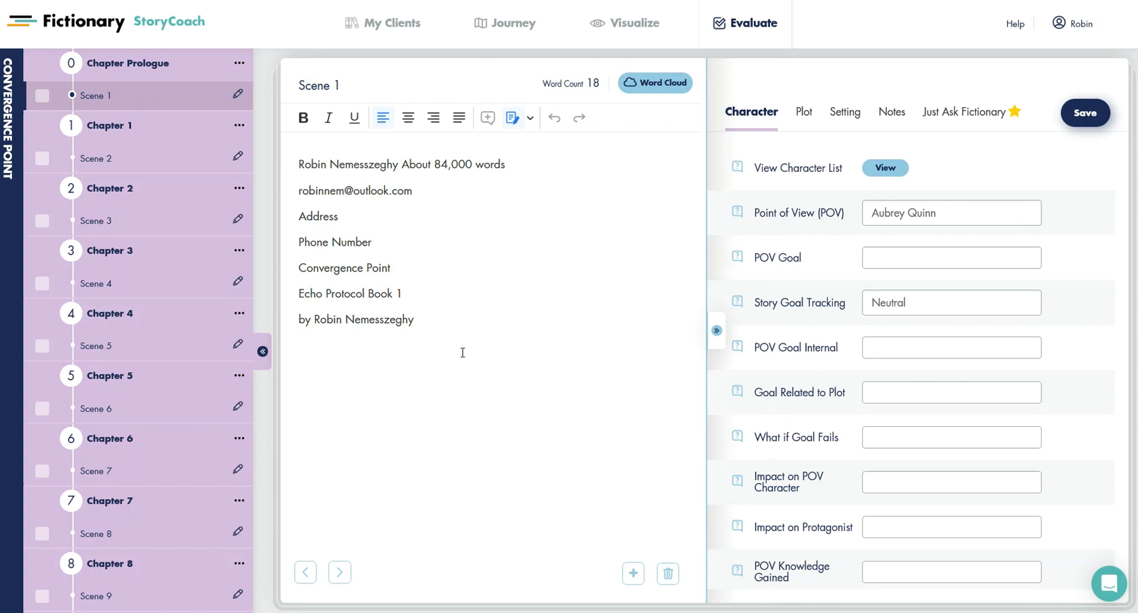
{"action": "left_click_drag", "start_coordinate": [450, 343], "coordinate": [293, 131]}
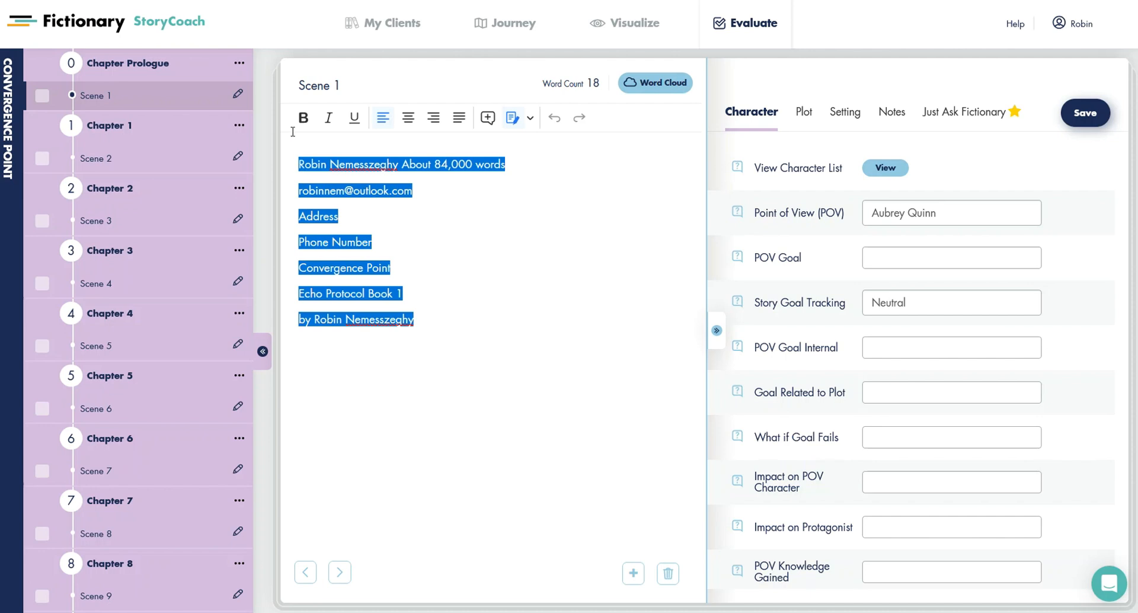
{"action": "key", "text": "BackSpace"}
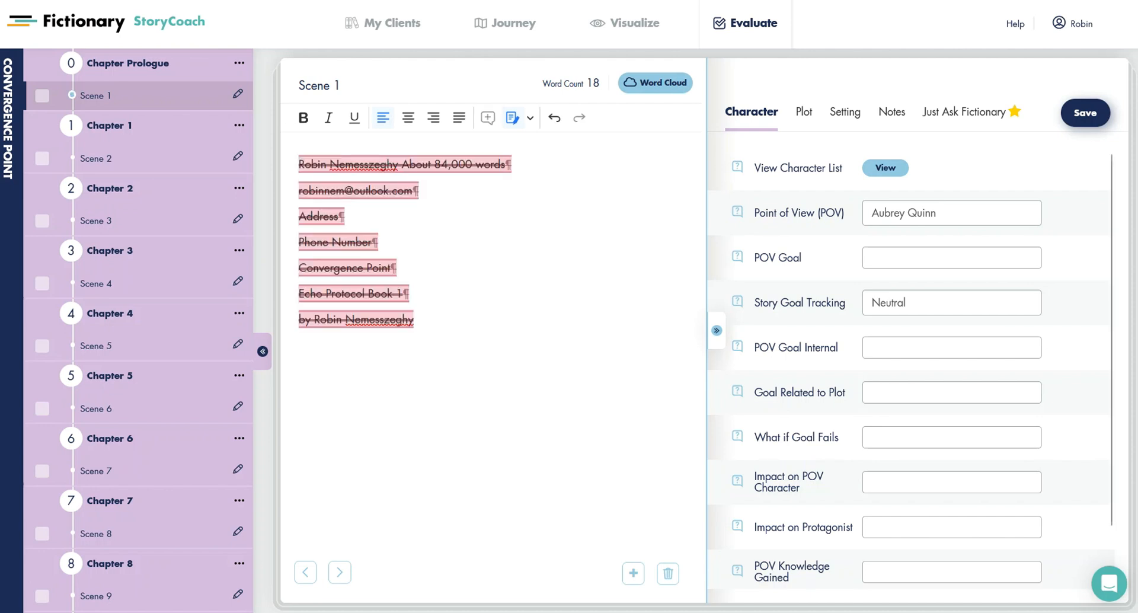
{"action": "key", "text": "ctrl+z"}
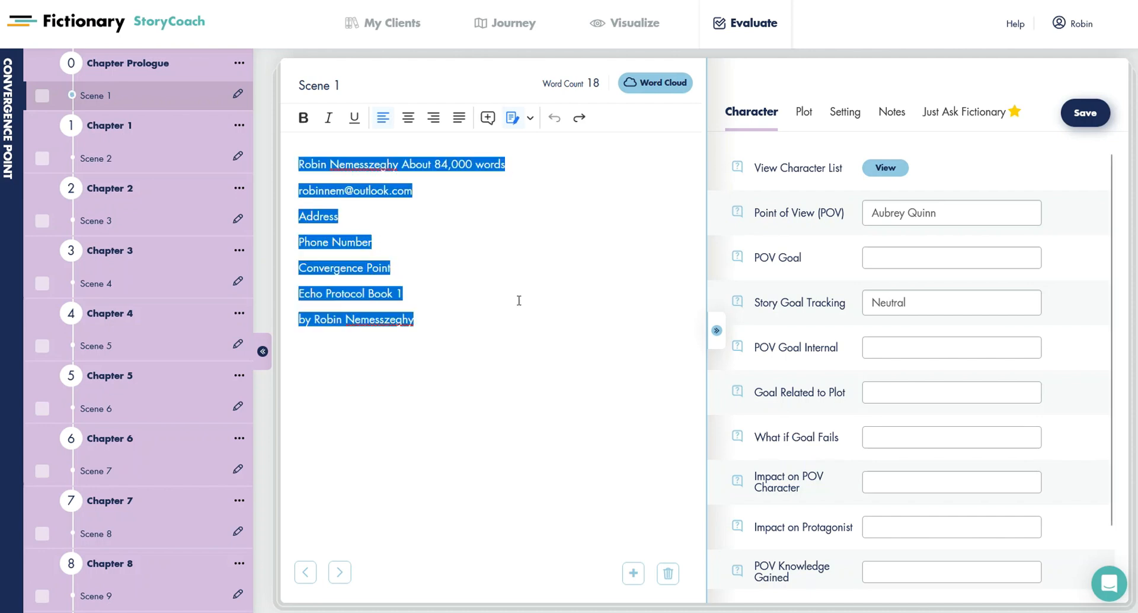
{"action": "left_click", "coordinate": [532, 122]}
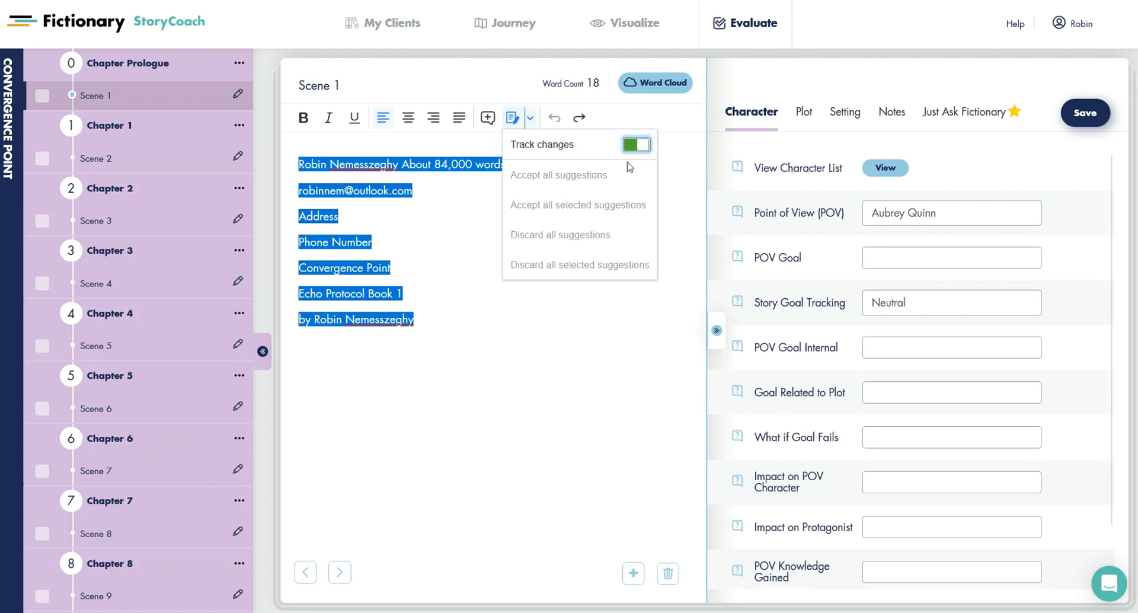
{"action": "left_click", "coordinate": [639, 145]}
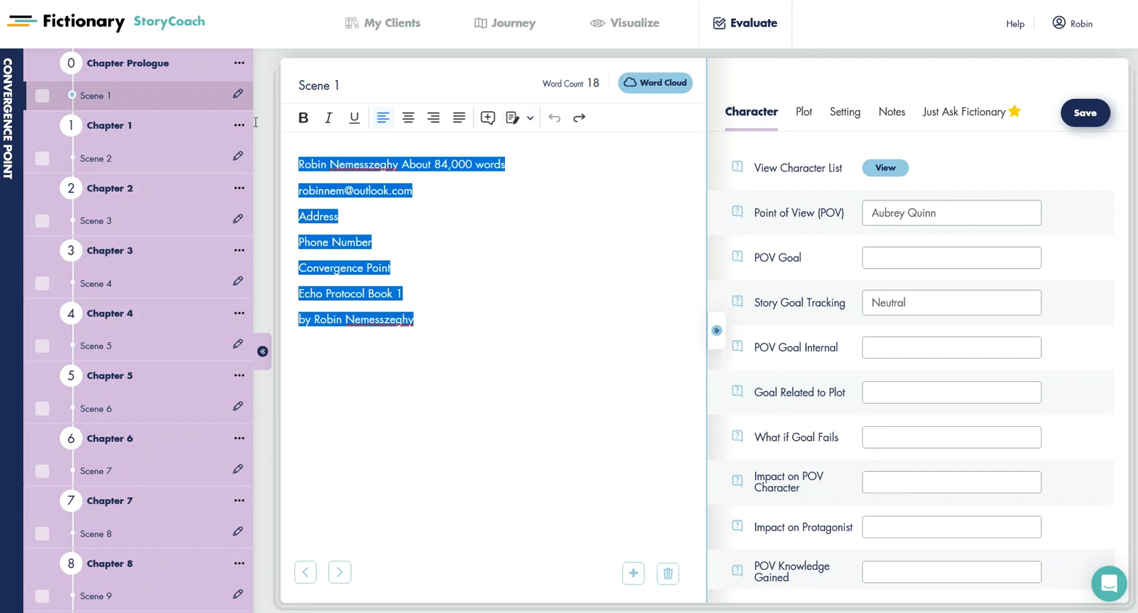
{"action": "key", "text": "BackSpace"}
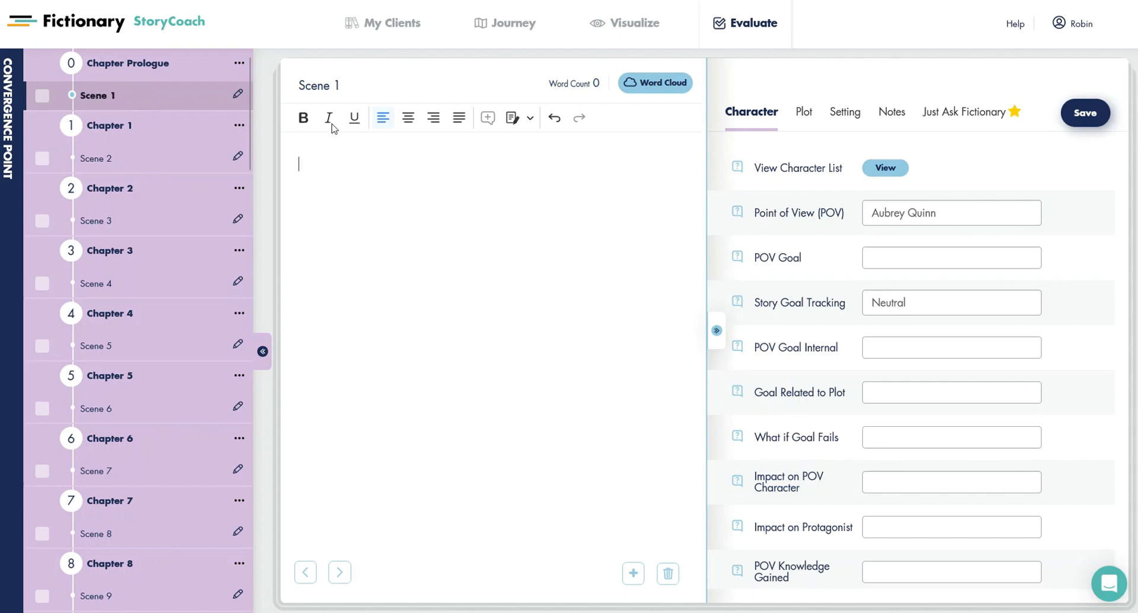
Cut the entire Prologue text out of Scene 2 with track changes turned off
{"action": "left_click", "coordinate": [97, 158]}
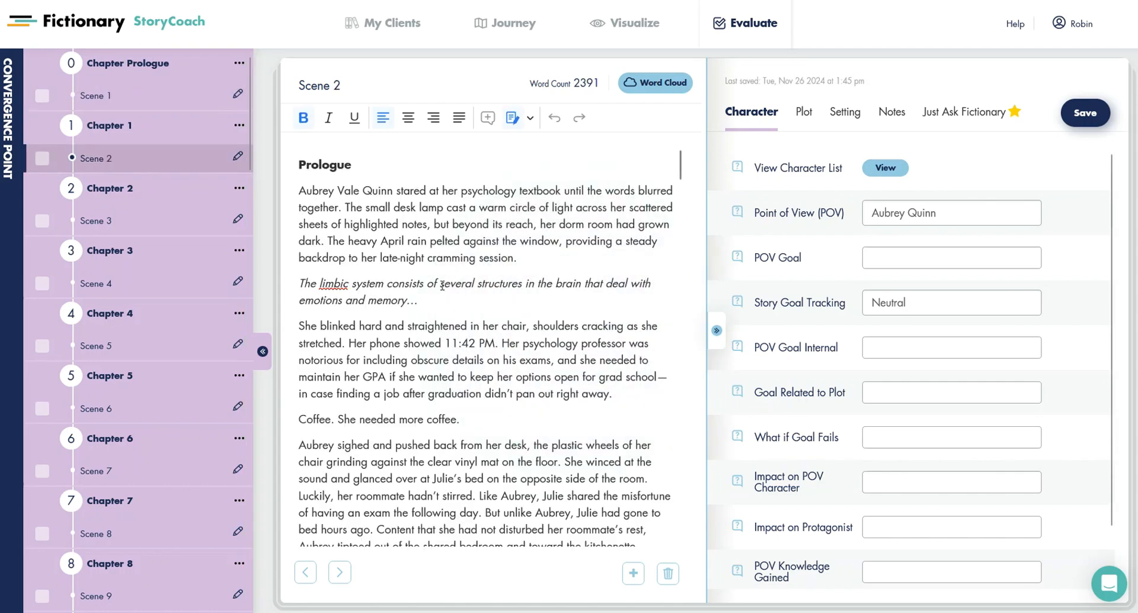
{"action": "left_click", "coordinate": [542, 302]}
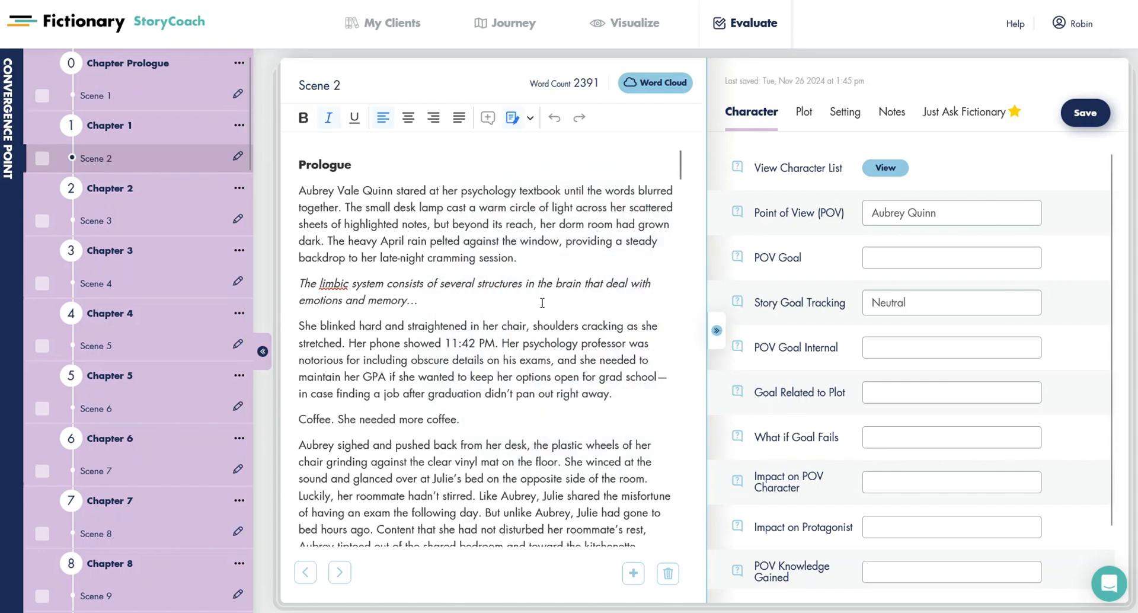
{"action": "left_click", "coordinate": [531, 118]}
{"action": "left_click", "coordinate": [636, 146]}
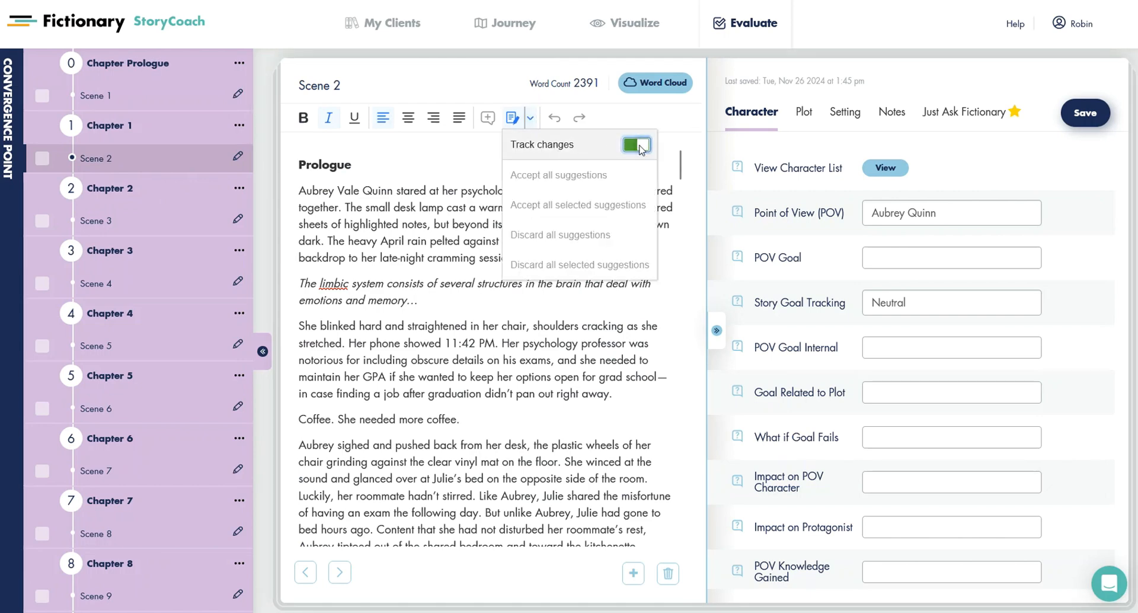
{"action": "left_click", "coordinate": [569, 263]}
{"action": "key", "text": "ctrl+a"}
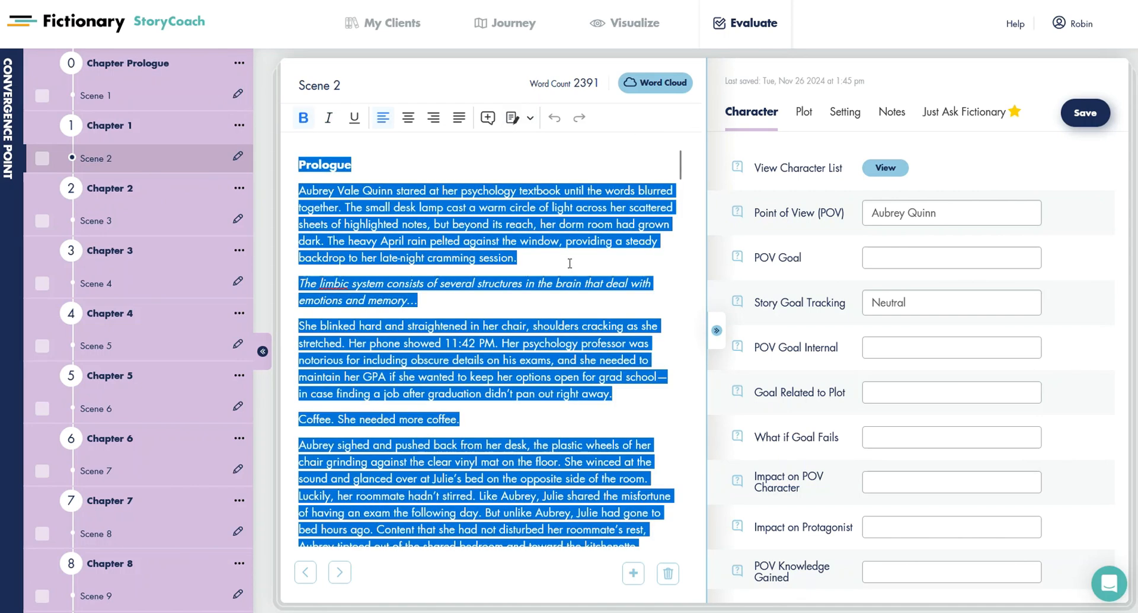
{"action": "key", "text": "BackSpace"}
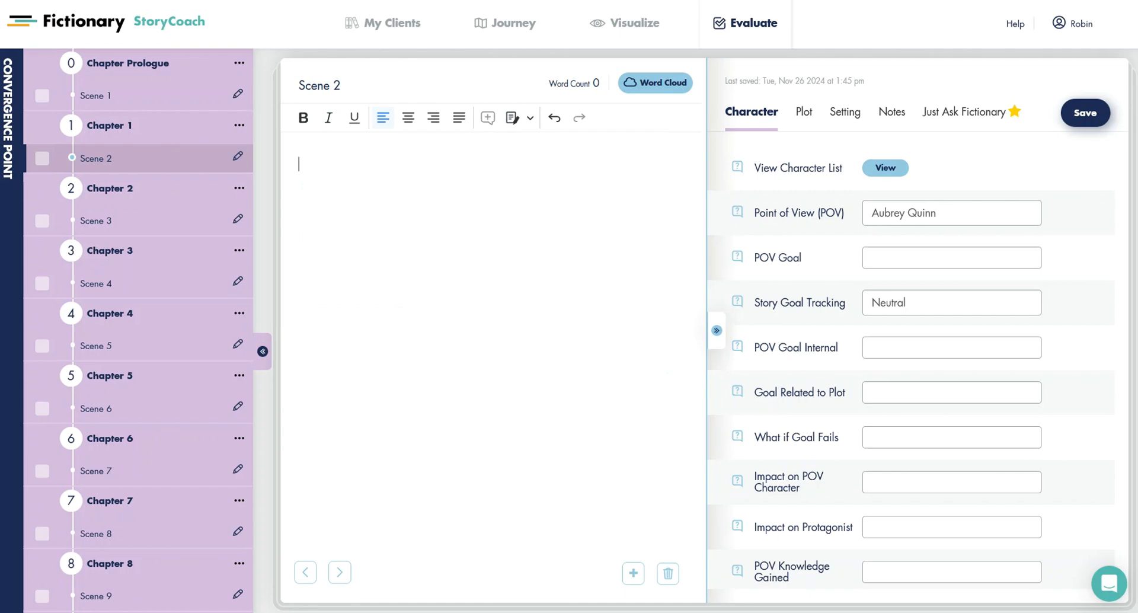
Put the cut Prologue text into the empty Scene 1 with track changes turned off
{"action": "left_click", "coordinate": [108, 98]}
{"action": "left_click", "coordinate": [490, 246]}
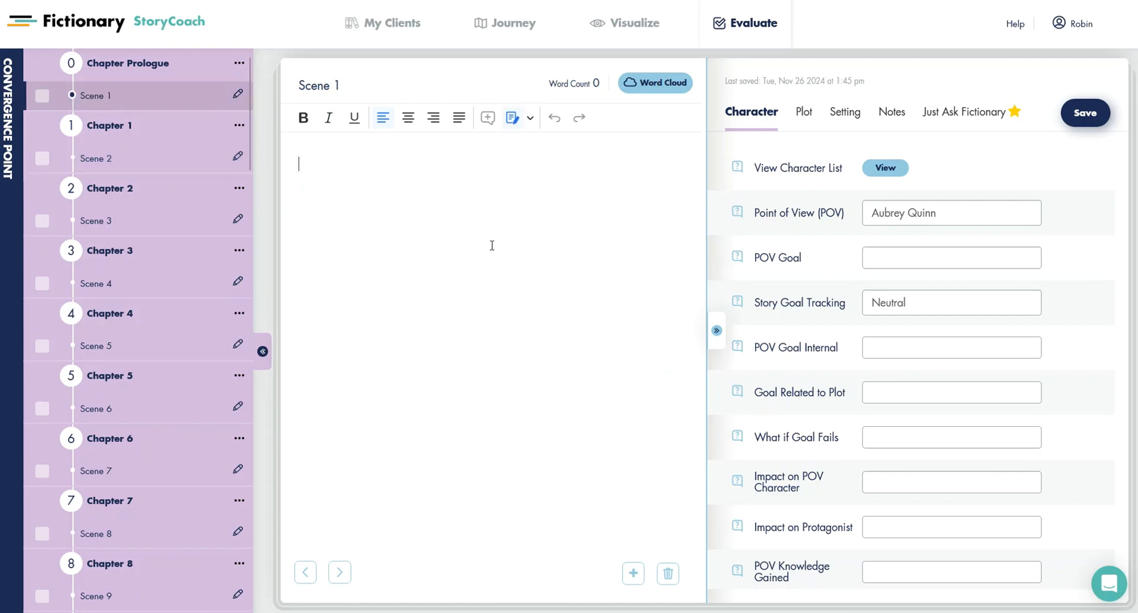
{"action": "key", "text": "ctrl+v"}
{"action": "left_click", "coordinate": [555, 117]}
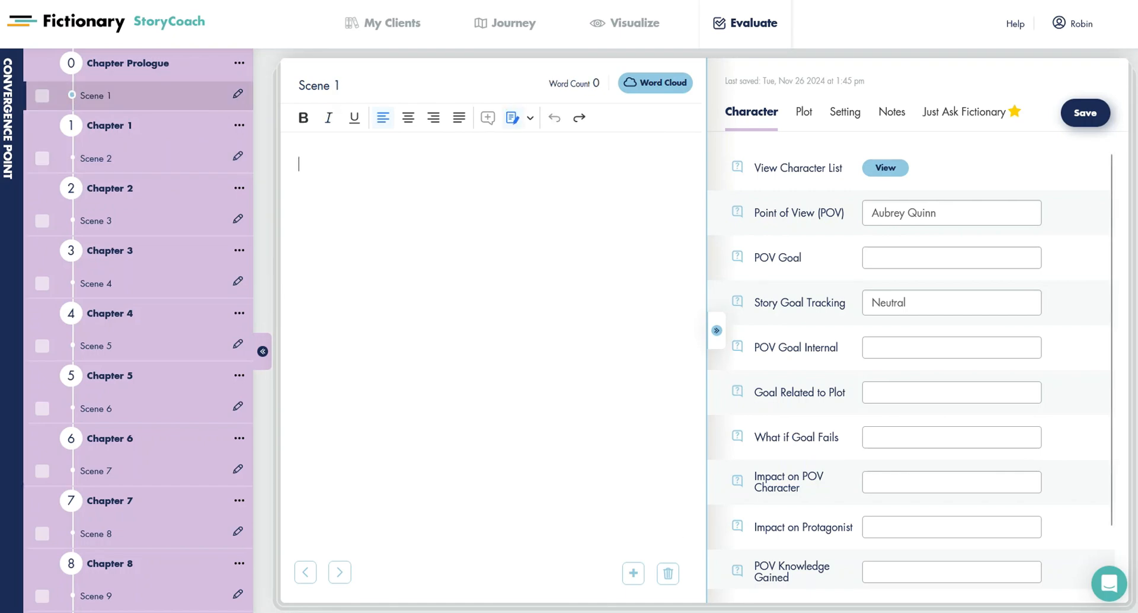
{"action": "left_click", "coordinate": [533, 117]}
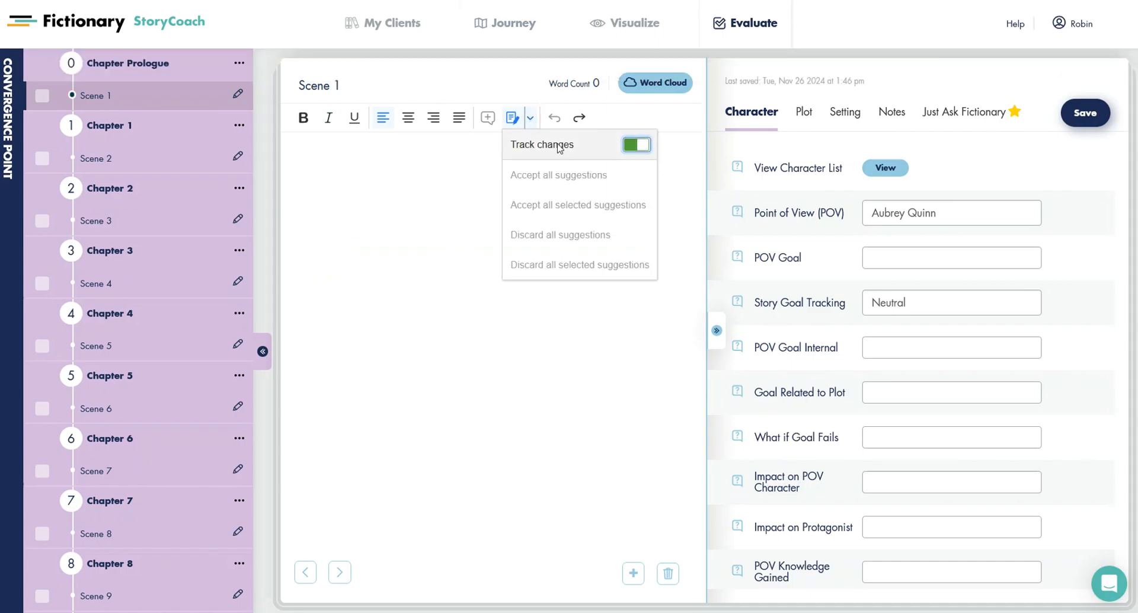
{"action": "left_click", "coordinate": [637, 145]}
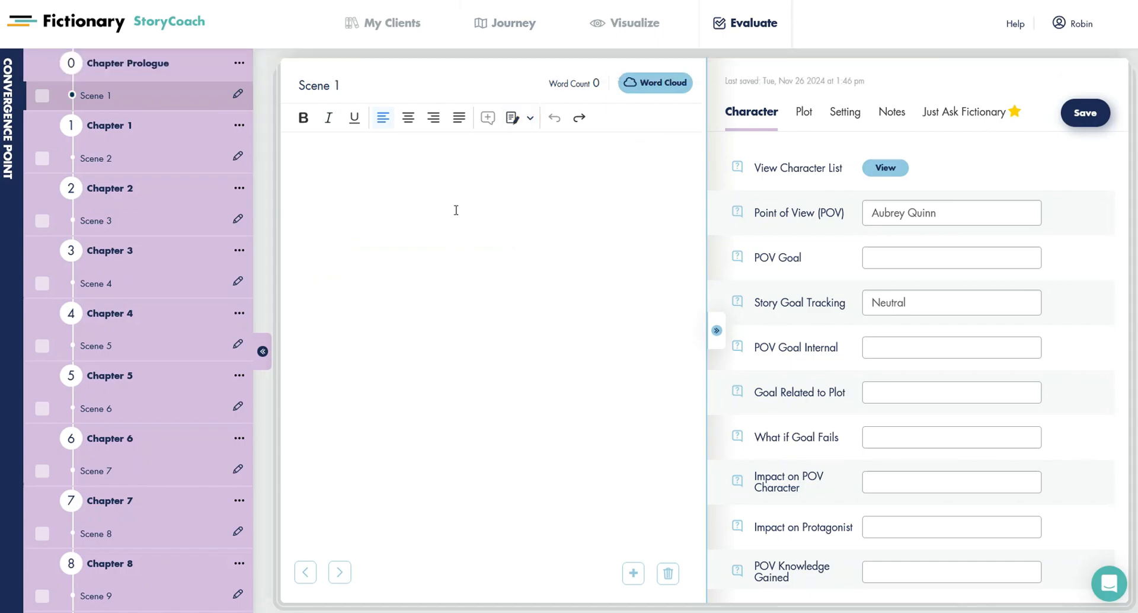
{"action": "key", "text": "ctrl+y"}
{"action": "scroll", "coordinate": [491, 344], "scroll_direction": "up", "scroll_amount": 20}
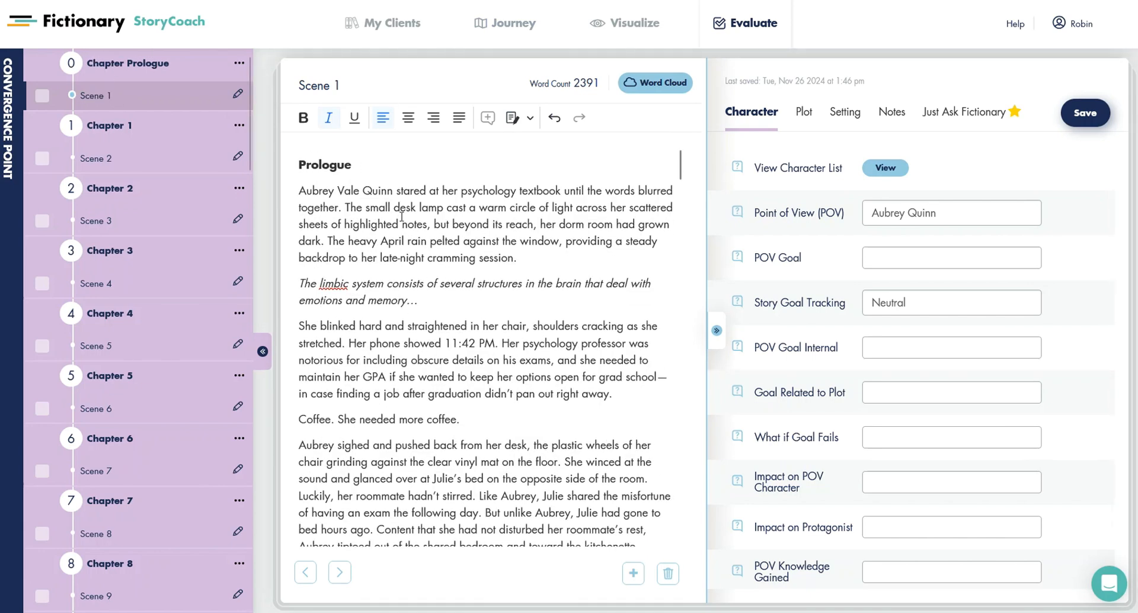
Delete the emptied Chapter 1 together with its scene, and check the contents of Scene 2 and Scene 1
{"action": "left_click", "coordinate": [104, 158]}
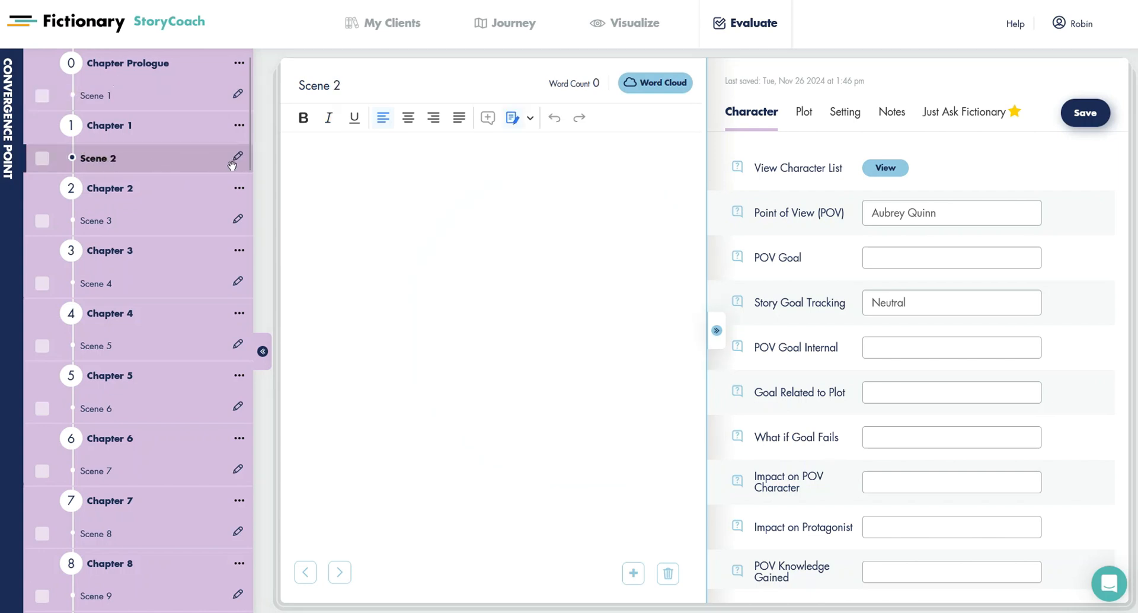
{"action": "left_click", "coordinate": [239, 125]}
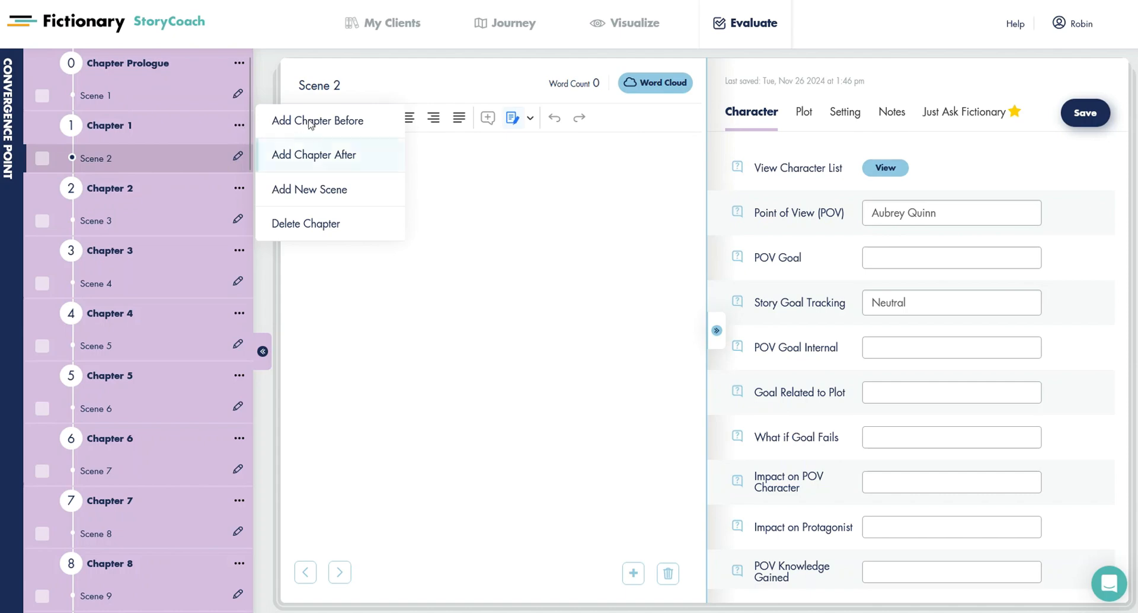
{"action": "left_click", "coordinate": [306, 223]}
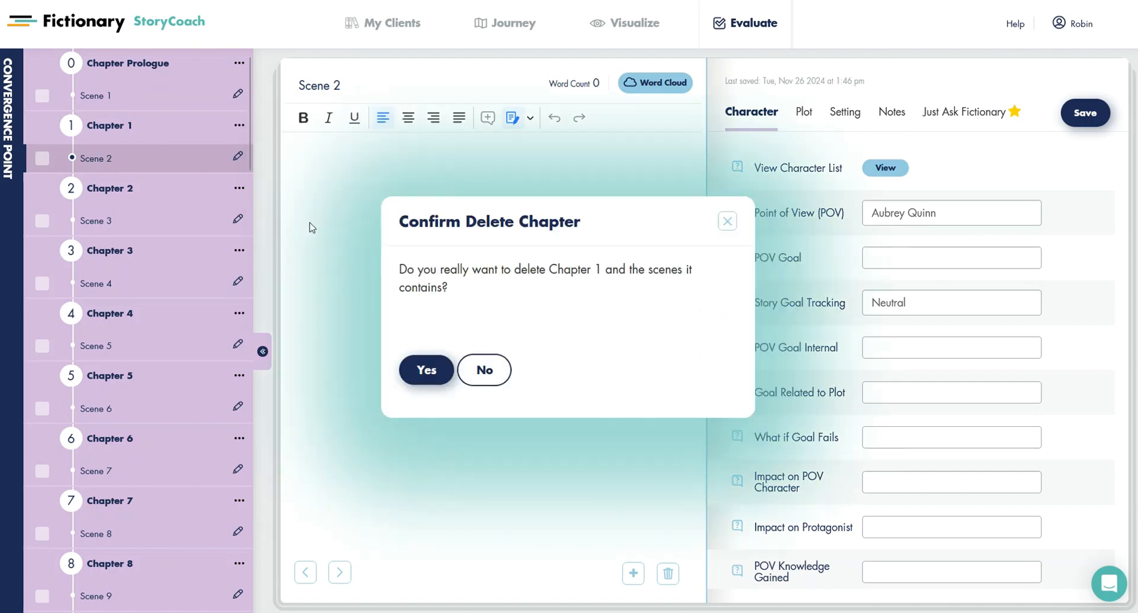
{"action": "left_click", "coordinate": [447, 377]}
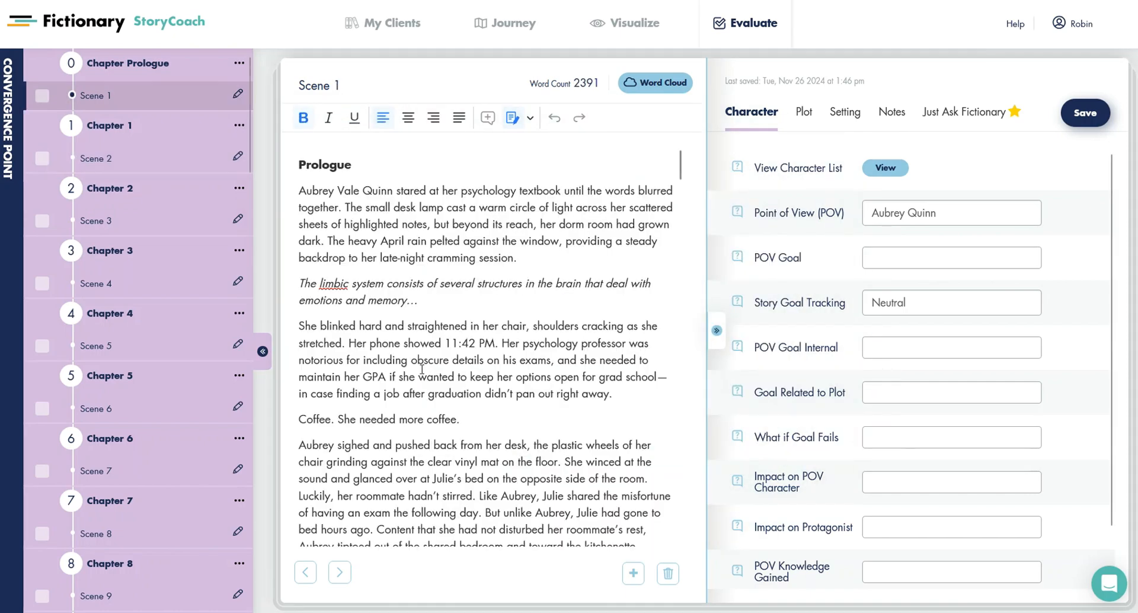
{"action": "left_click", "coordinate": [101, 157]}
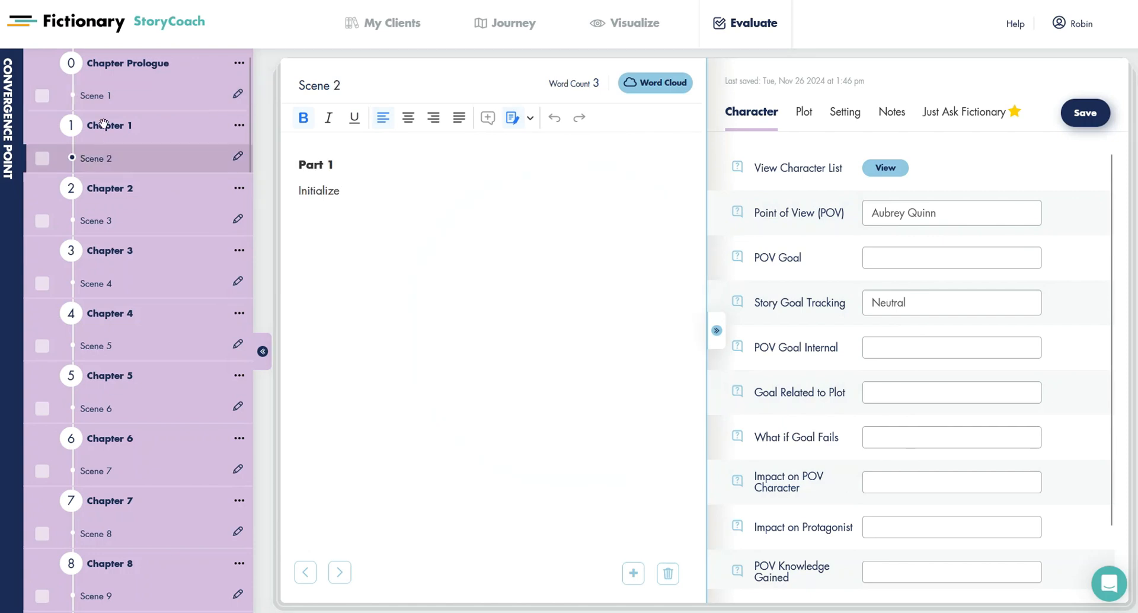
{"action": "left_click", "coordinate": [100, 96]}
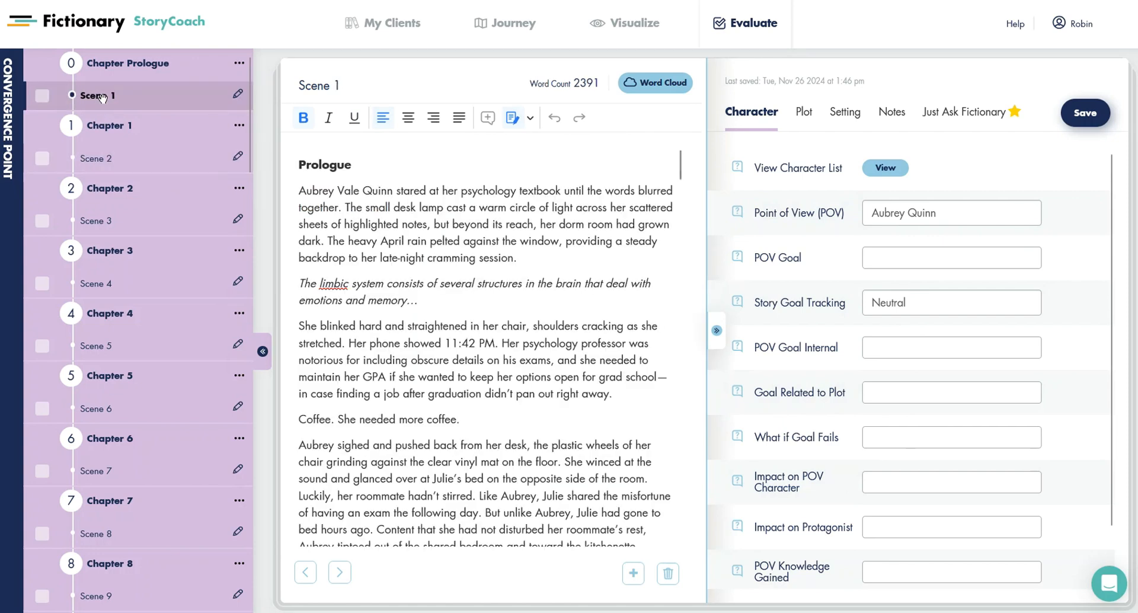
{"action": "left_click", "coordinate": [562, 265]}
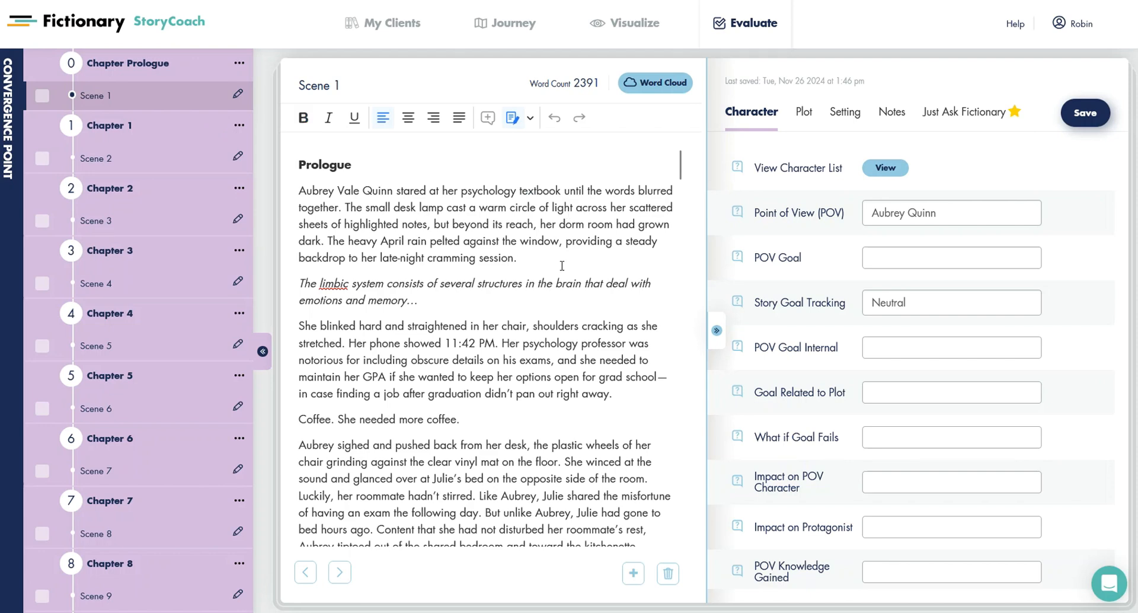
Compare the last scene's heading with its chapter number, and delete Chapter 1, which holds only the Part 1 "Initialize" divider
{"action": "scroll", "coordinate": [140, 323], "scroll_direction": "down", "scroll_amount": 20}
{"action": "scroll", "coordinate": [141, 330], "scroll_direction": "down", "scroll_amount": 2}
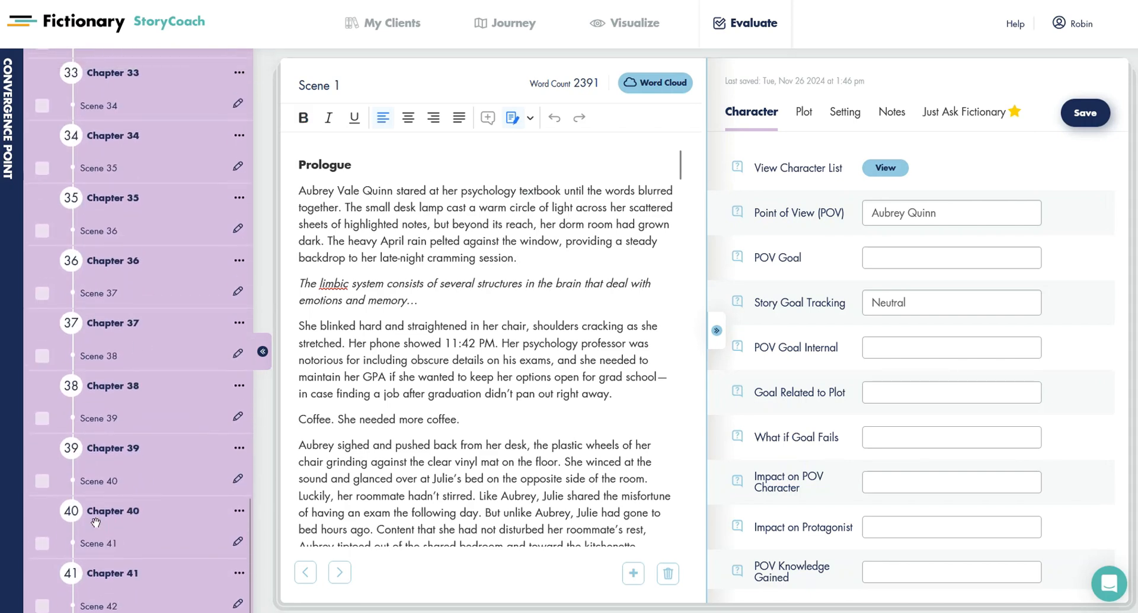
{"action": "left_click", "coordinate": [102, 607]}
{"action": "scroll", "coordinate": [101, 356], "scroll_direction": "up", "scroll_amount": 20}
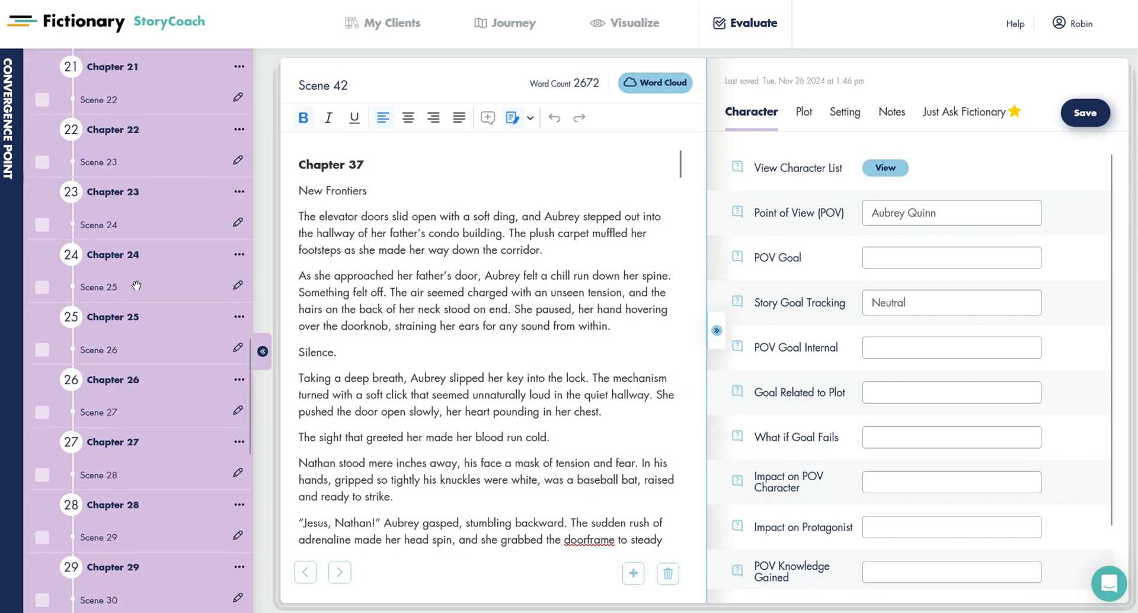
{"action": "left_click", "coordinate": [95, 96]}
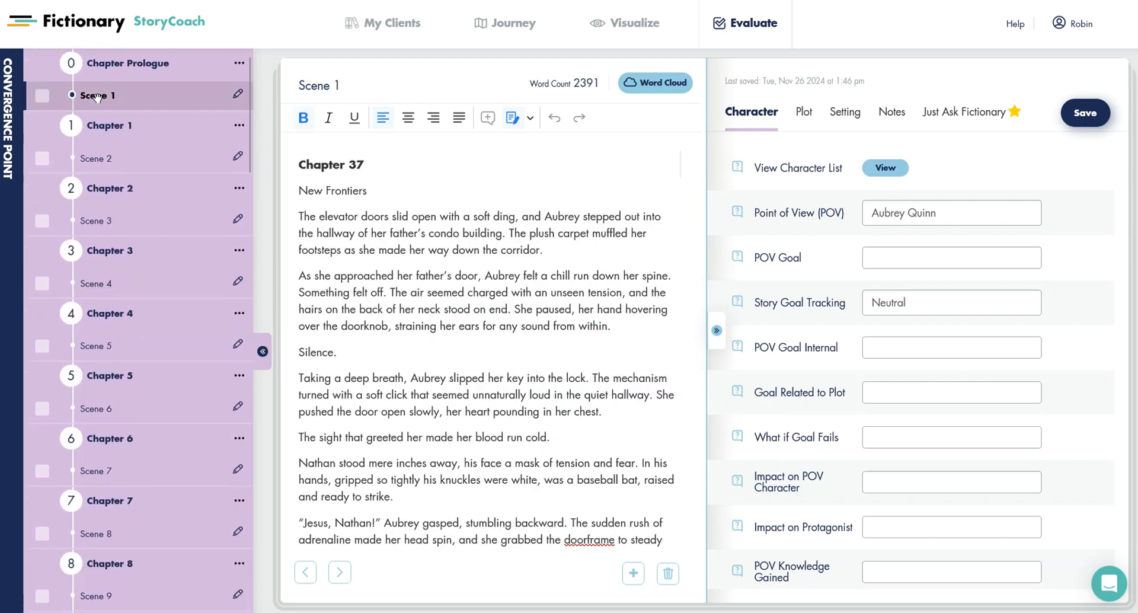
{"action": "left_click", "coordinate": [95, 158]}
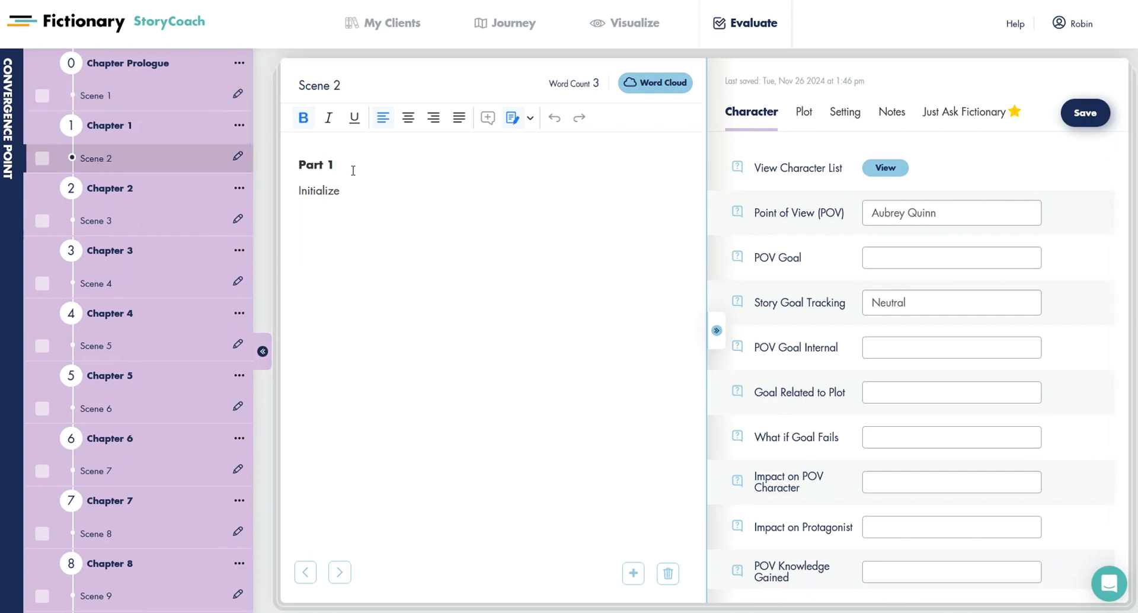
{"action": "left_click_drag", "start_coordinate": [356, 190], "coordinate": [272, 154]}
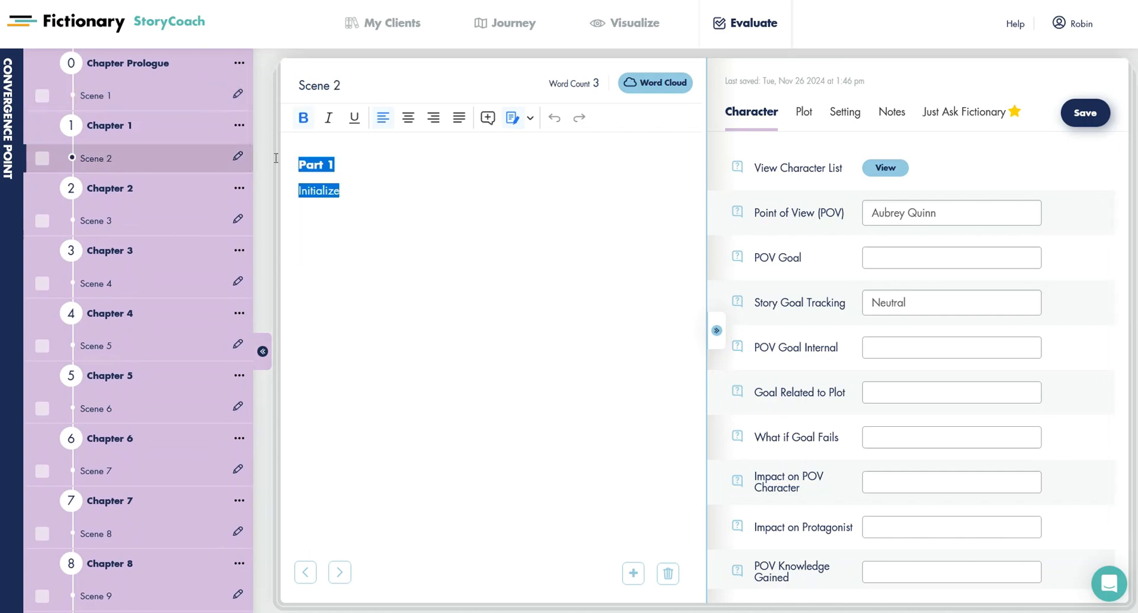
{"action": "left_click", "coordinate": [418, 203]}
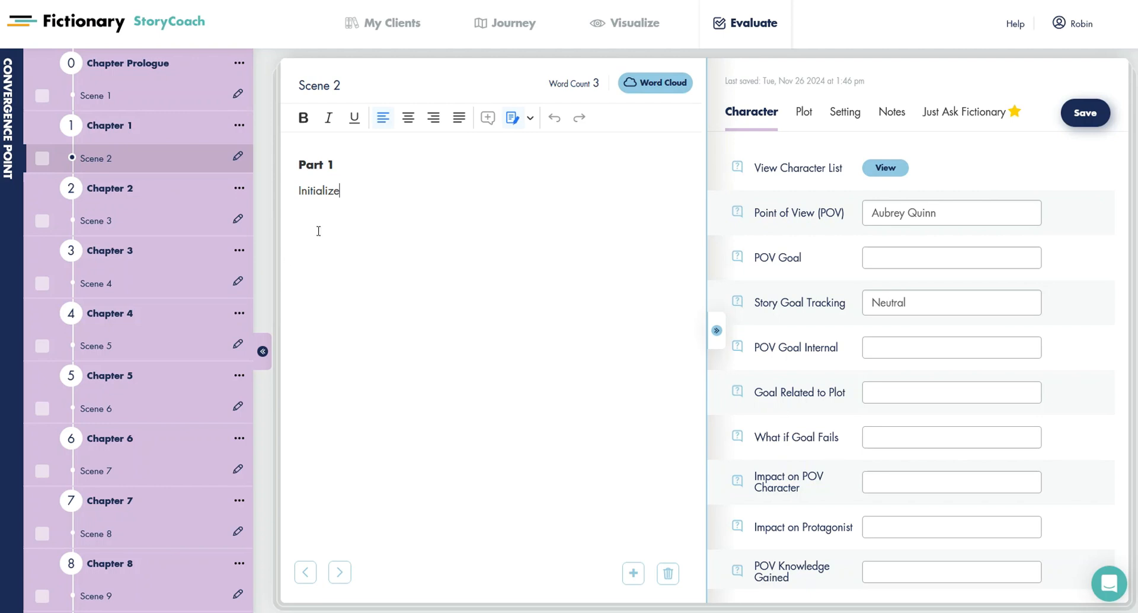
{"action": "left_click", "coordinate": [240, 127]}
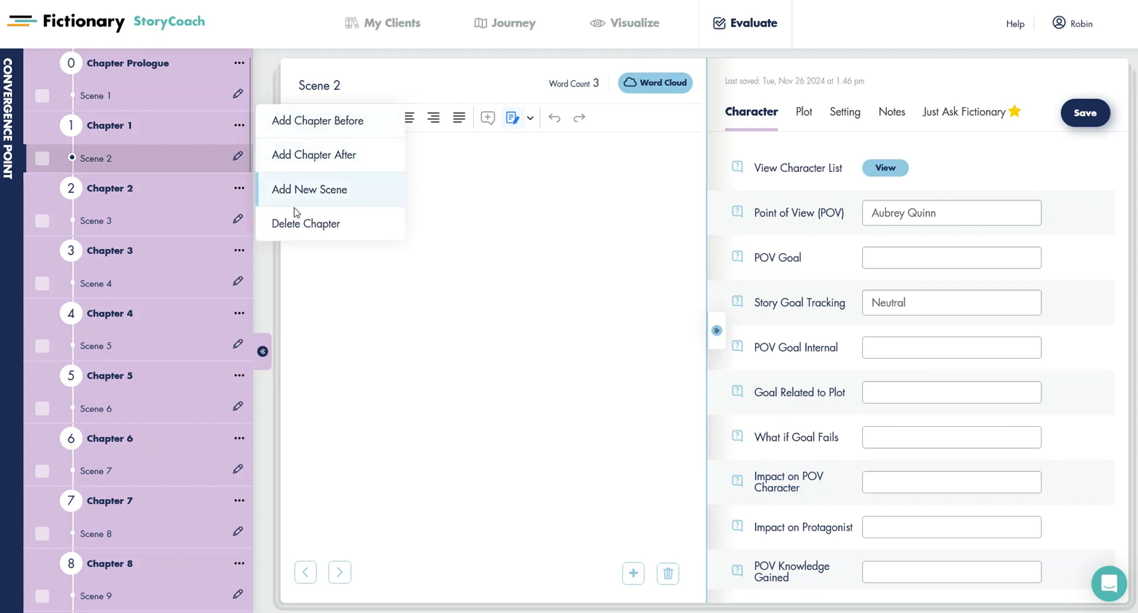
{"action": "left_click", "coordinate": [304, 227]}
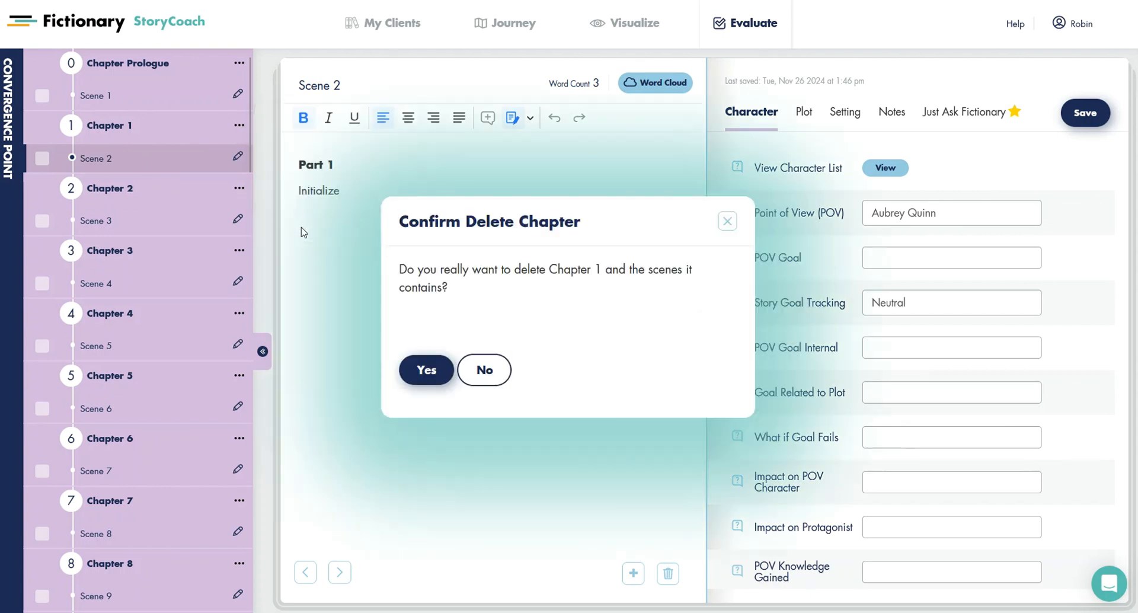
{"action": "left_click", "coordinate": [424, 371]}
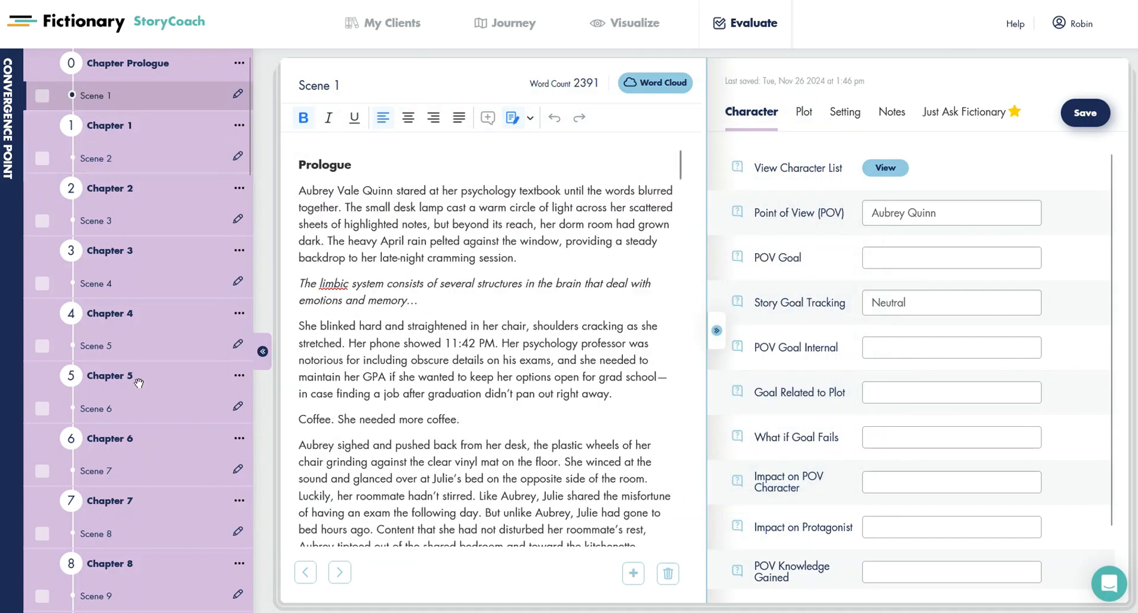
Delete Chapter 14 with the Part 2 "Strategize" divider and Chapter 22 with the Part 3 "Stabilize" divider
{"action": "left_click", "coordinate": [239, 371]}
{"action": "left_click", "coordinate": [284, 474]}
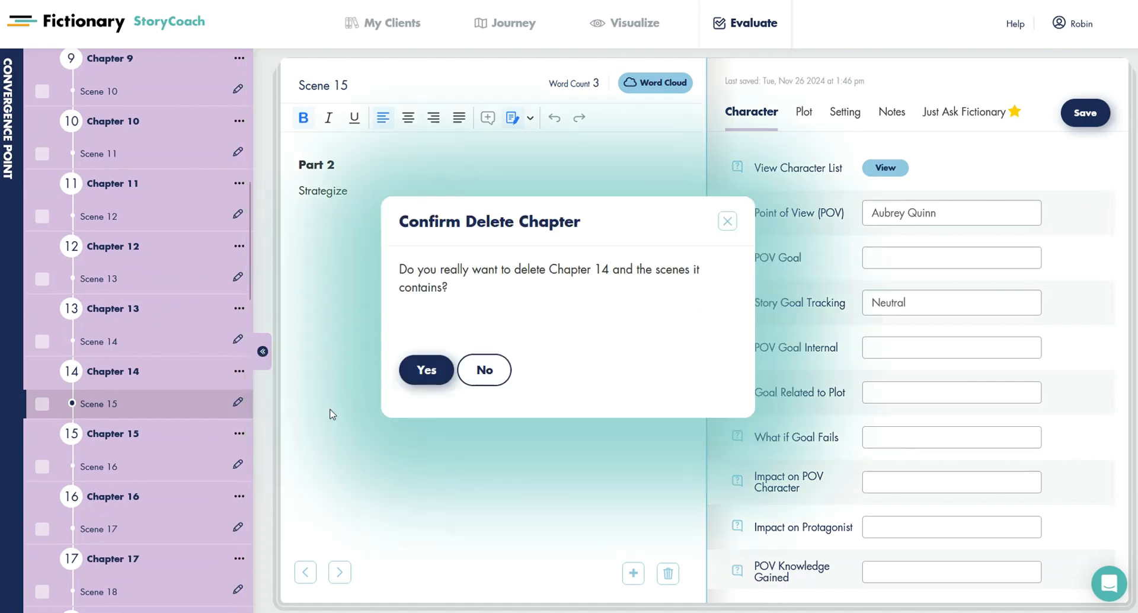
{"action": "left_click", "coordinate": [424, 369]}
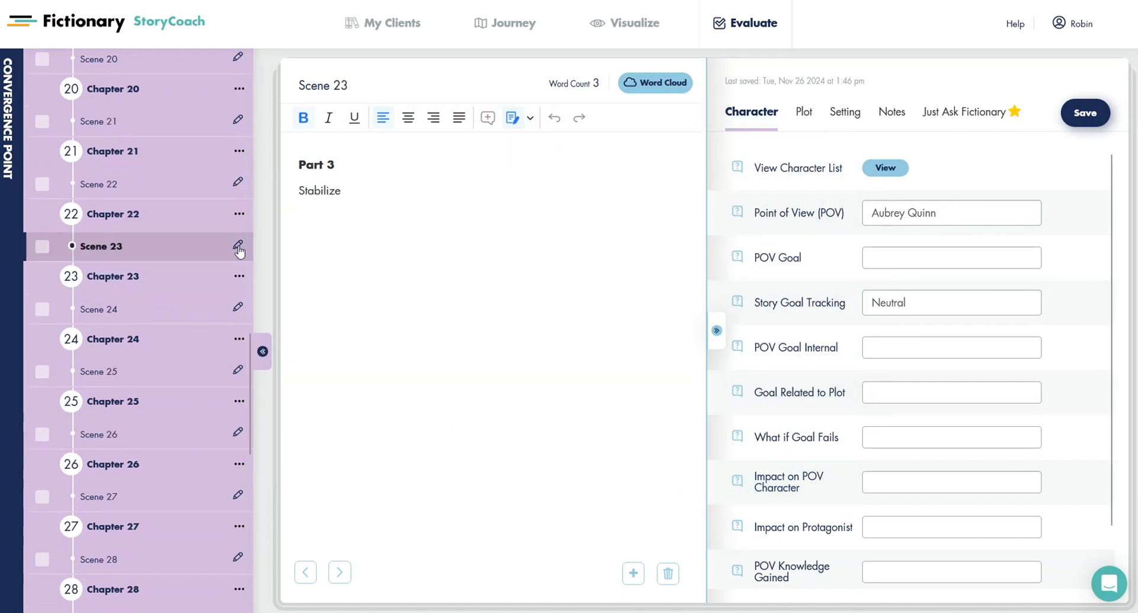
{"action": "left_click", "coordinate": [238, 213]}
{"action": "left_click", "coordinate": [311, 316]}
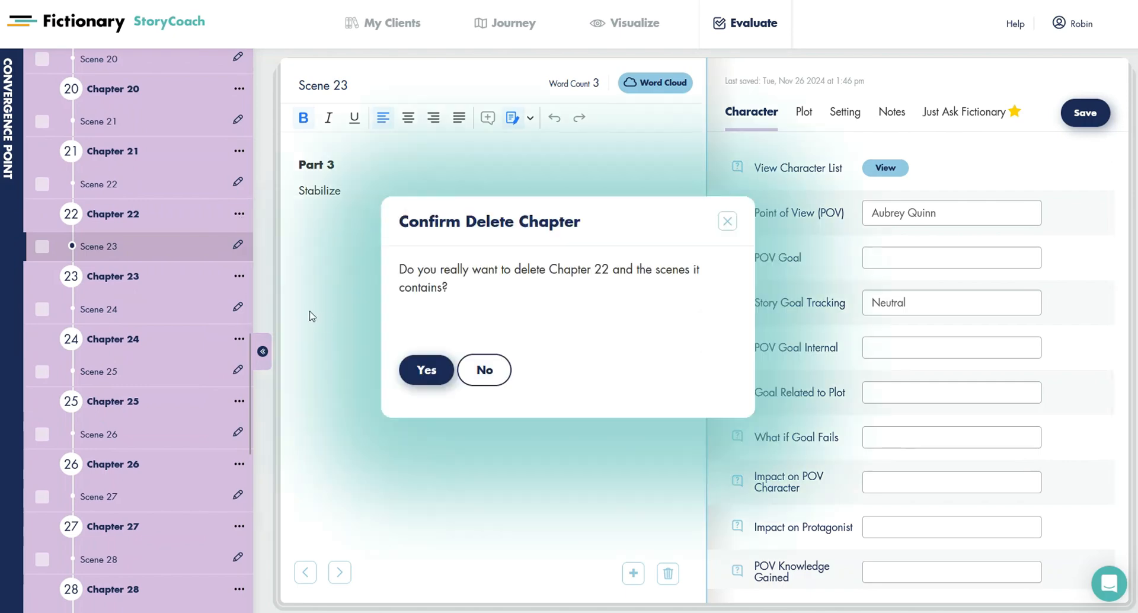
{"action": "left_click", "coordinate": [424, 372]}
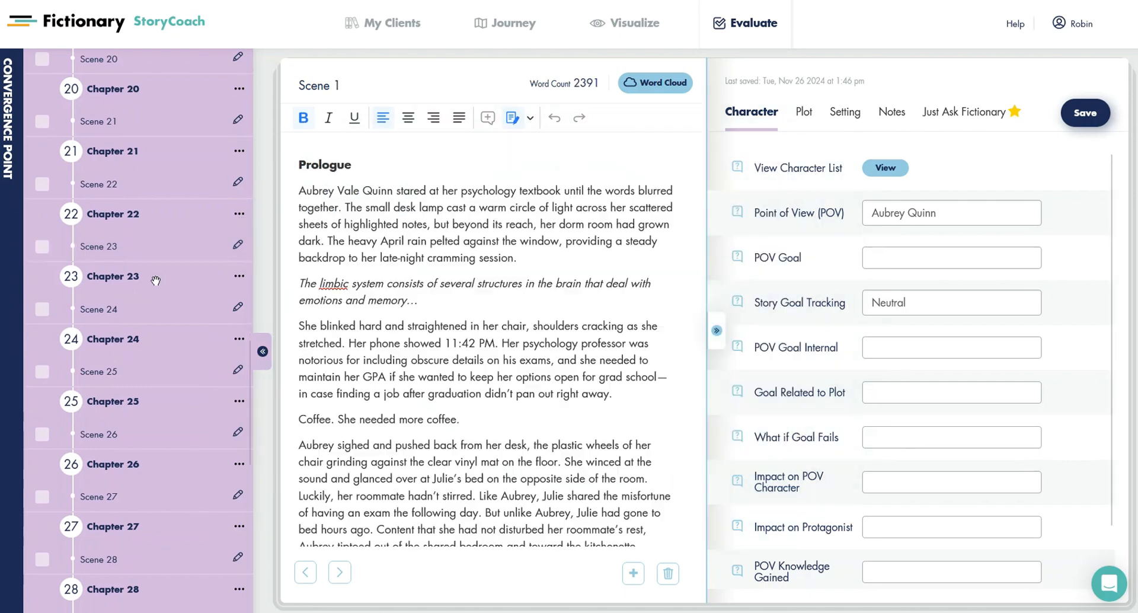
Delete Chapter 34, which holds only the Part 4 "Optimize" divider, and check the remaining chapter list from beginning to end
{"action": "left_click", "coordinate": [240, 326]}
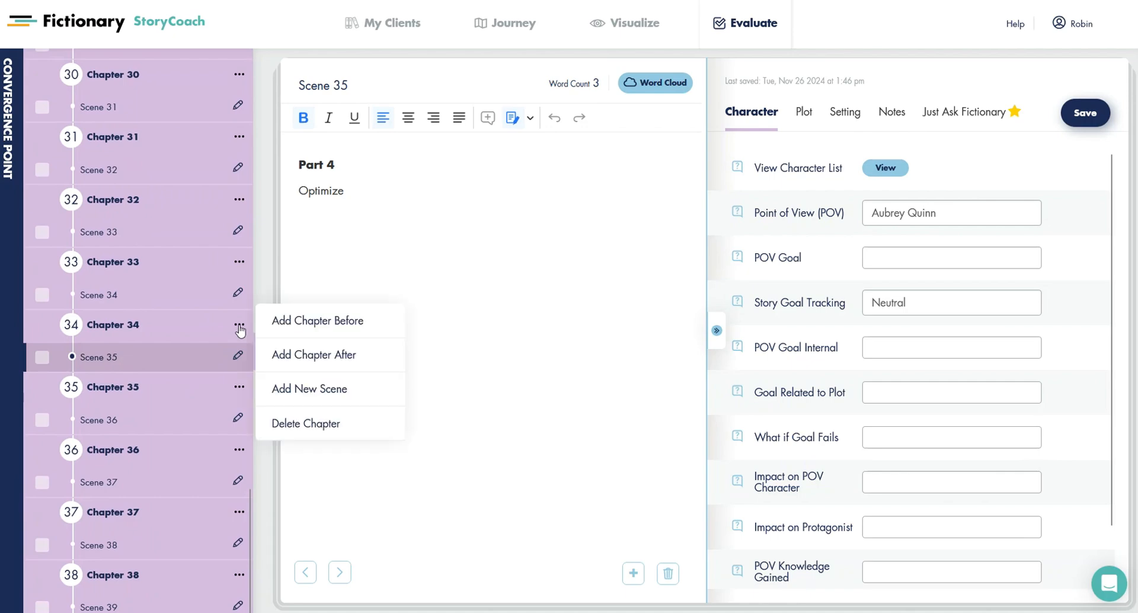
{"action": "left_click", "coordinate": [305, 418]}
{"action": "left_click", "coordinate": [422, 367]}
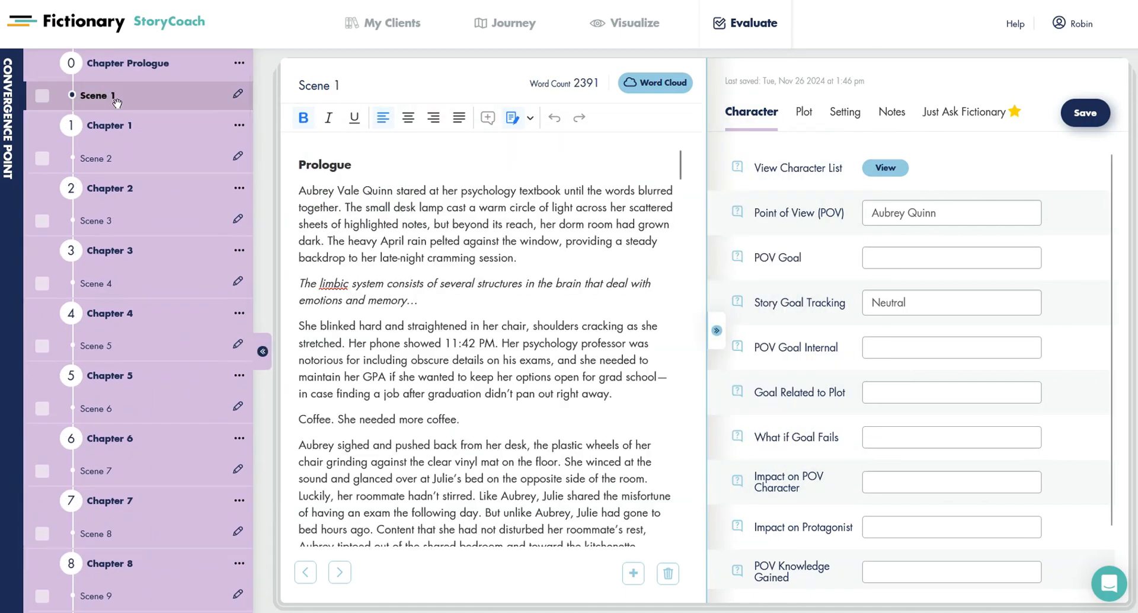
{"action": "scroll", "coordinate": [133, 250], "scroll_direction": "down", "scroll_amount": 20}
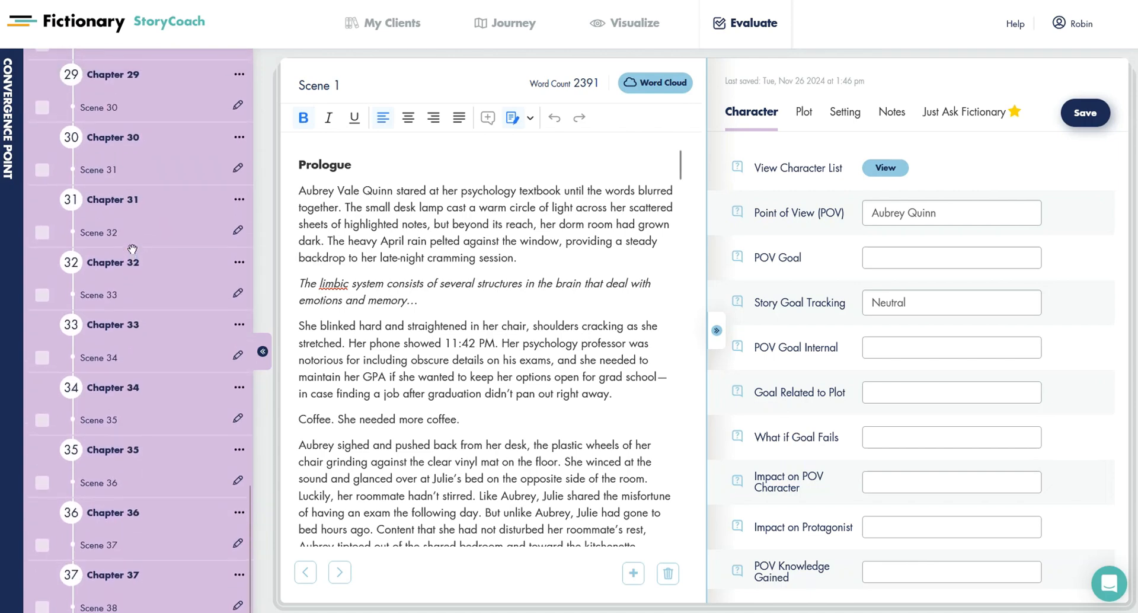
{"action": "scroll", "coordinate": [152, 437], "scroll_direction": "up", "scroll_amount": 20}
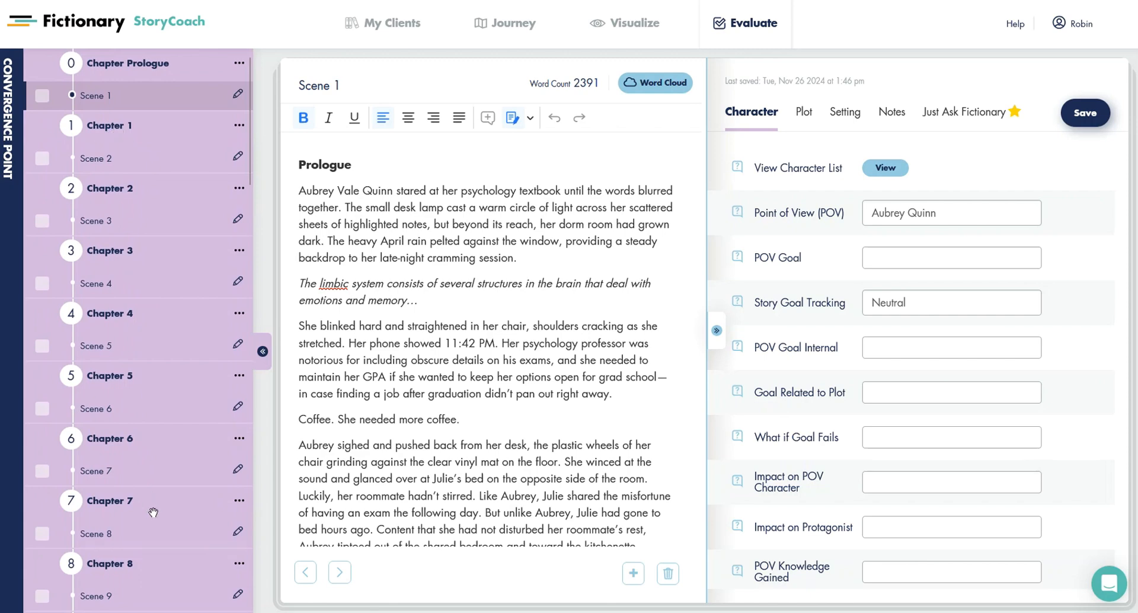
{"action": "scroll", "coordinate": [153, 513], "scroll_direction": "down", "scroll_amount": 13}
{"action": "scroll", "coordinate": [153, 512], "scroll_direction": "up", "scroll_amount": 13}
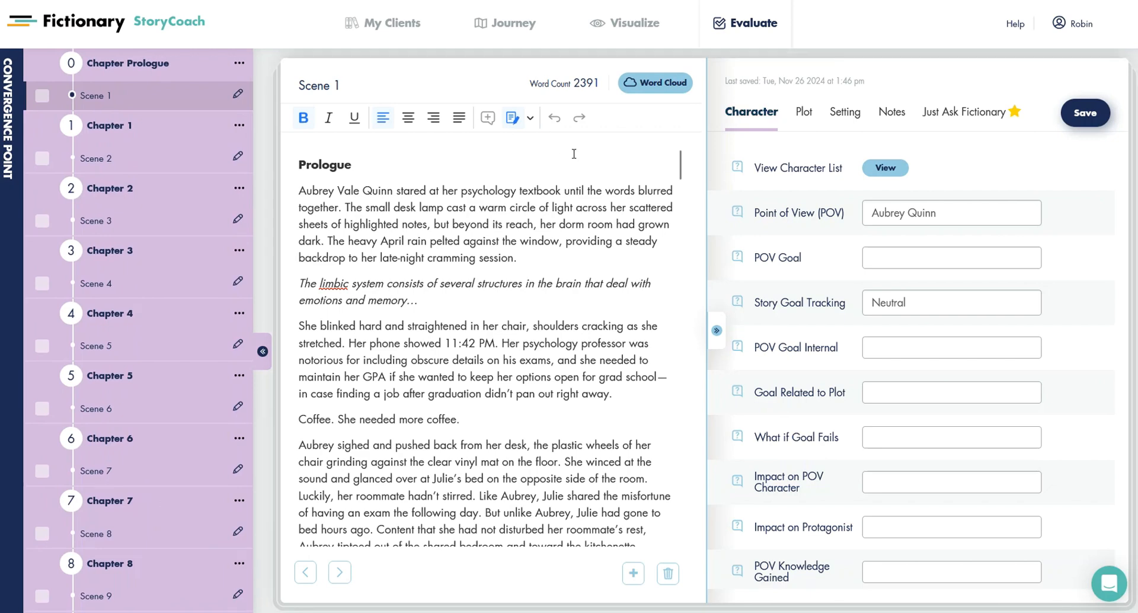
Have Fictionary generate names for all scenes from the Story Structure stage of the Journey, and review the named scenes
{"action": "mouse_move", "coordinate": [514, 27]}
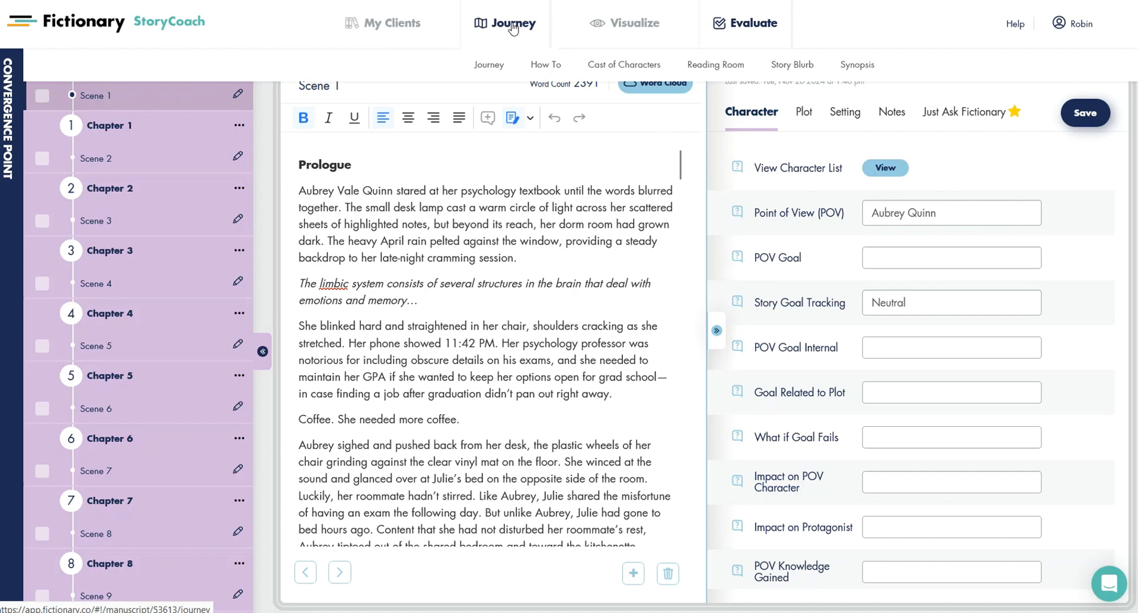
{"action": "left_click", "coordinate": [513, 27]}
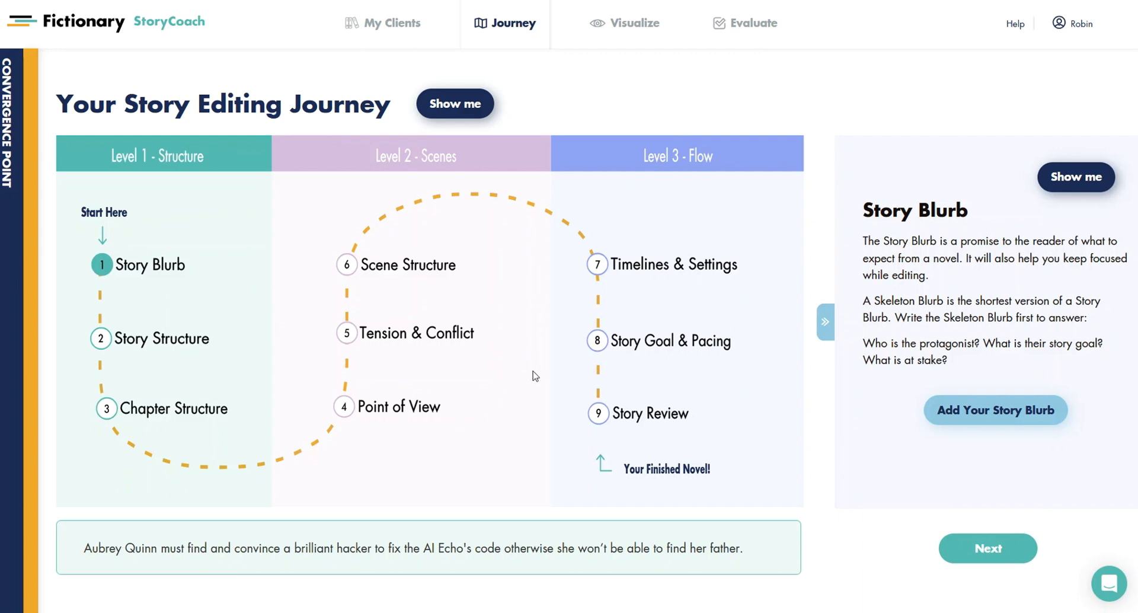
{"action": "left_click", "coordinate": [979, 548]}
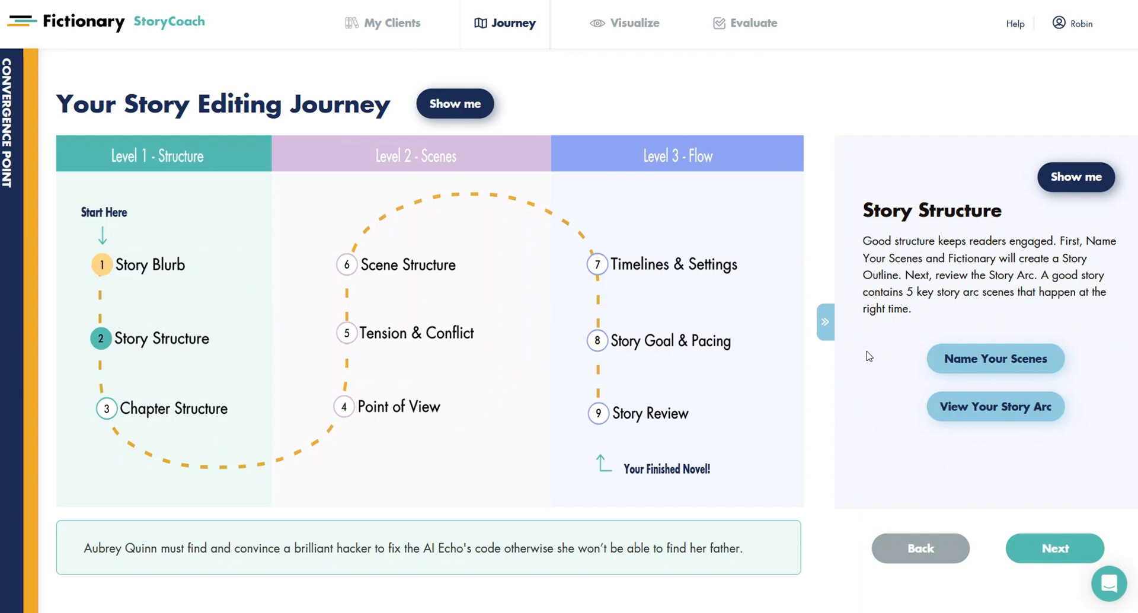
{"action": "left_click", "coordinate": [987, 366]}
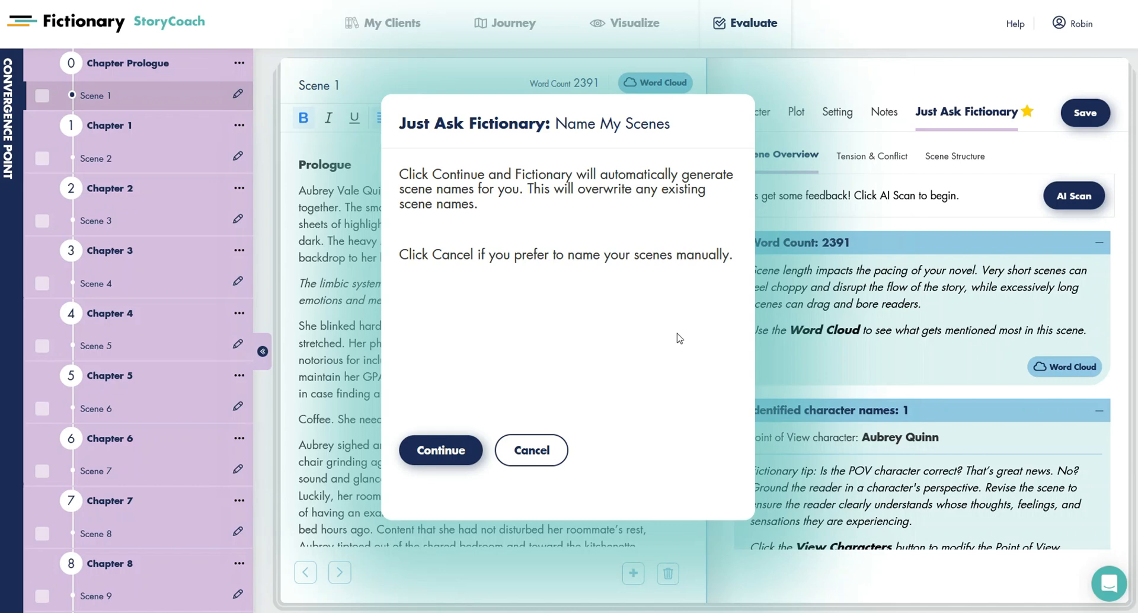
{"action": "left_click", "coordinate": [444, 457]}
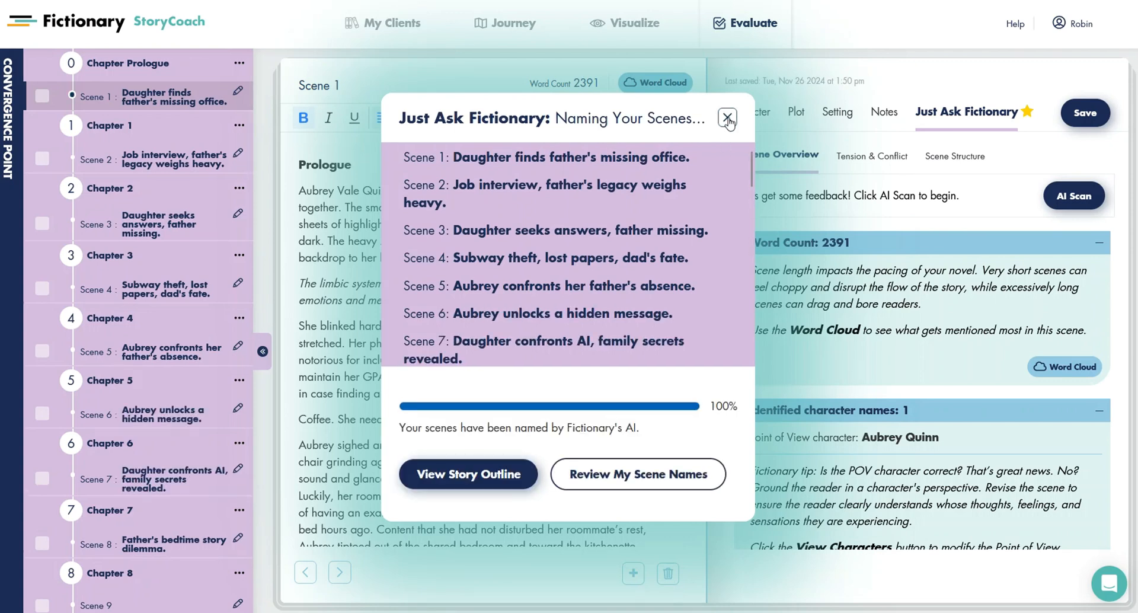
{"action": "left_click", "coordinate": [633, 478]}
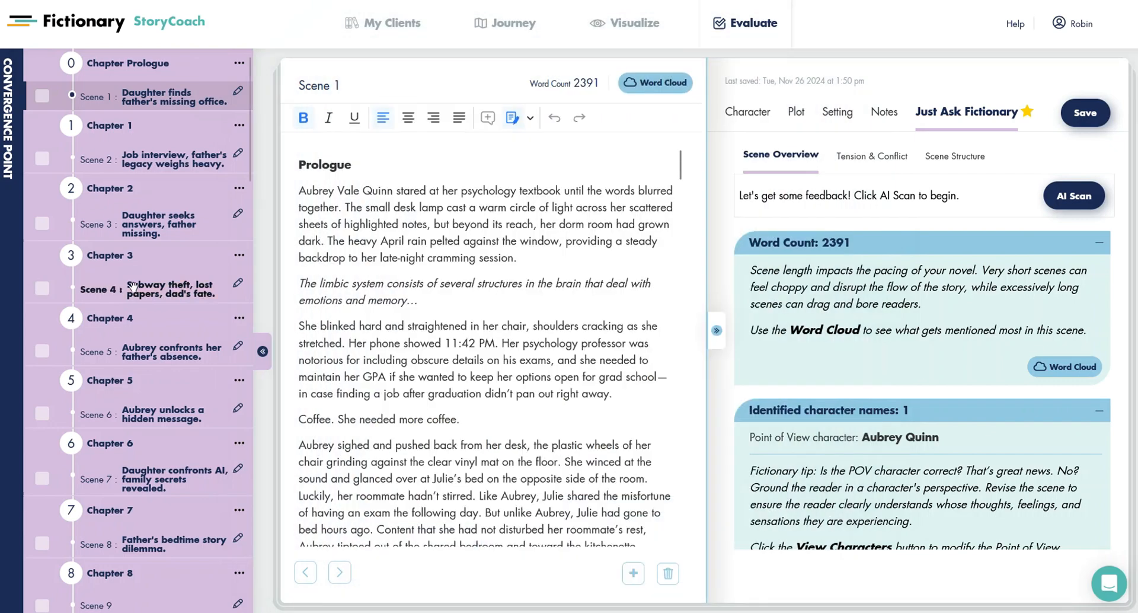
{"action": "scroll", "coordinate": [134, 288], "scroll_direction": "down", "scroll_amount": 20}
{"action": "scroll", "coordinate": [134, 287], "scroll_direction": "up", "scroll_amount": 20}
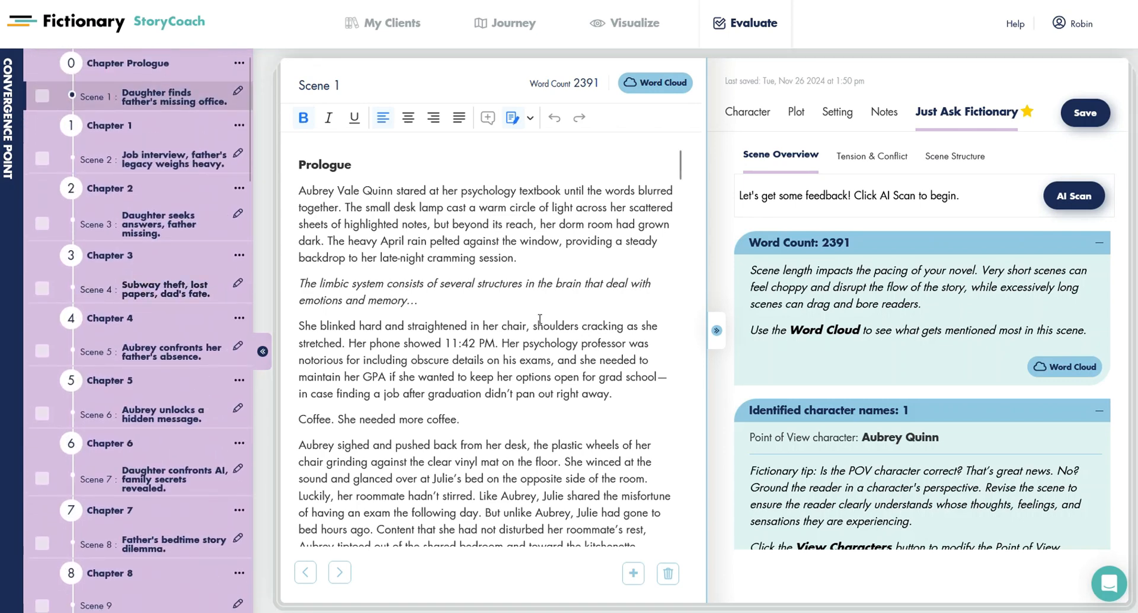
Open the Story Arc from the Story Structure stage of the Journey and compare the manuscript's plot points with the recommended arc
{"action": "left_click", "coordinate": [505, 22]}
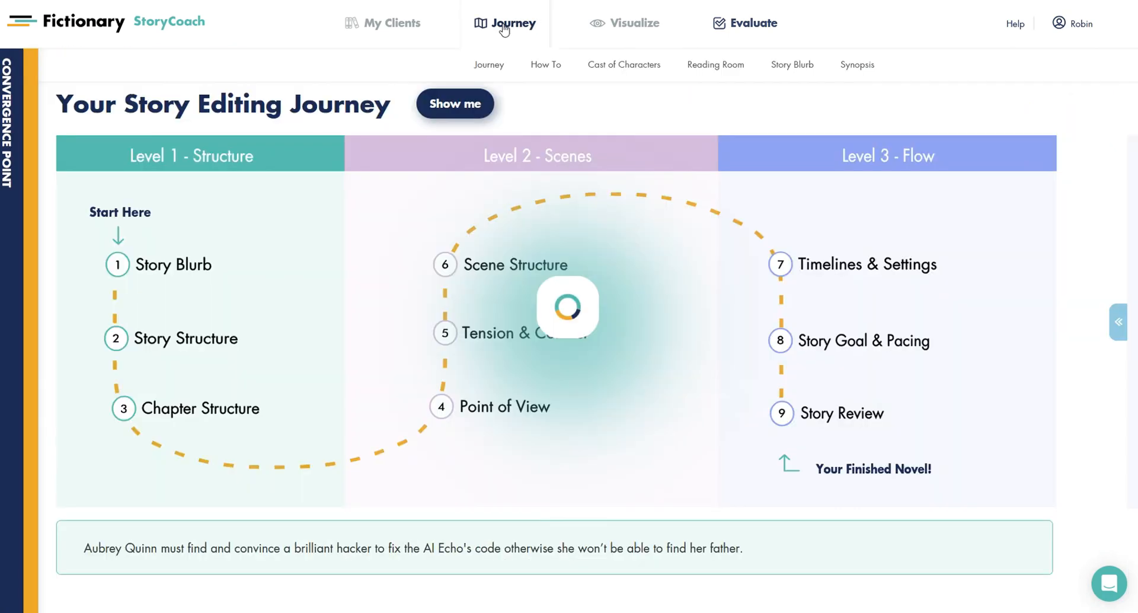
{"action": "left_click", "coordinate": [972, 544]}
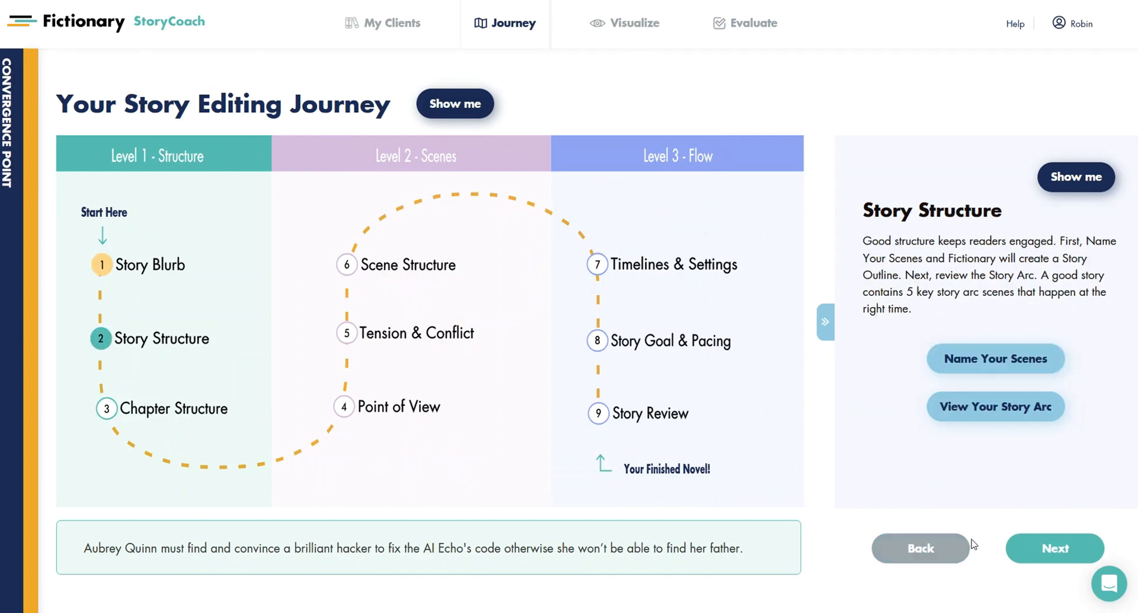
{"action": "mouse_move", "coordinate": [971, 412]}
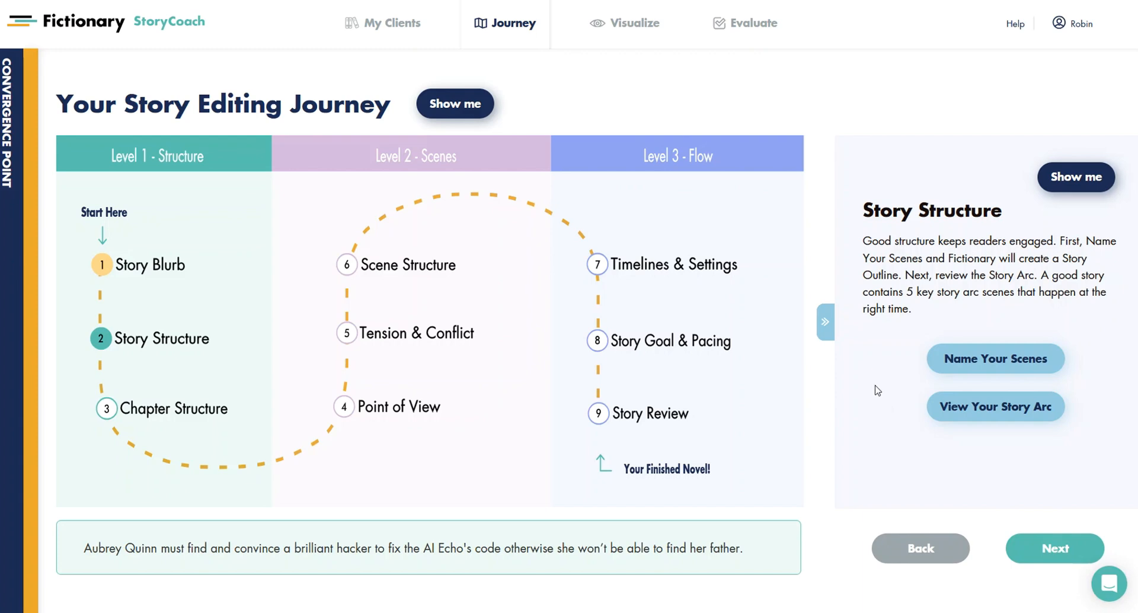
{"action": "mouse_move", "coordinate": [628, 27]}
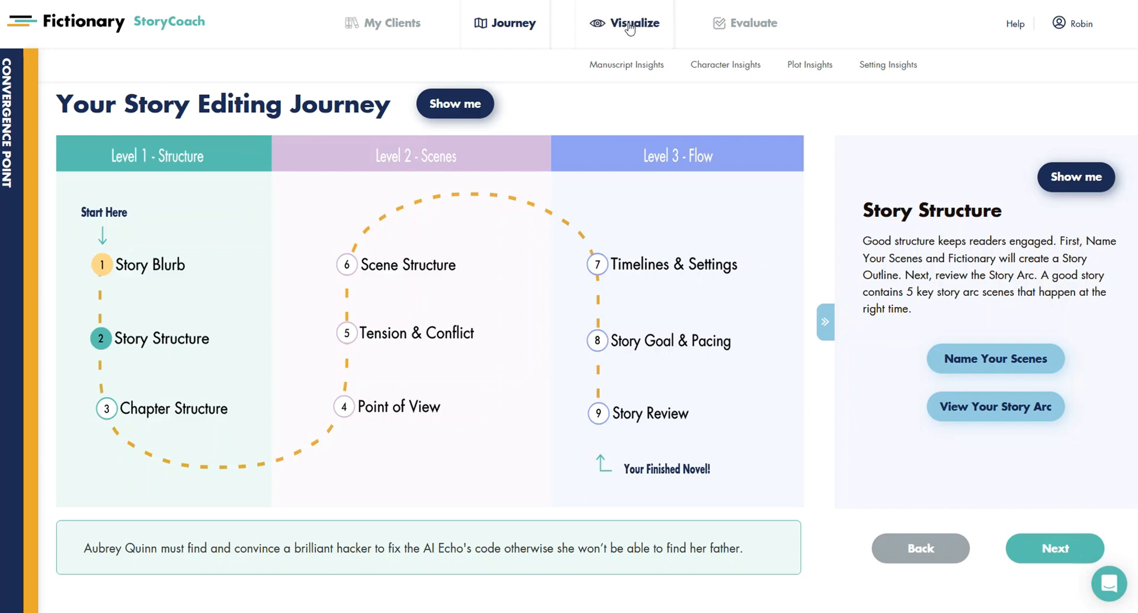
{"action": "left_click", "coordinate": [1025, 410]}
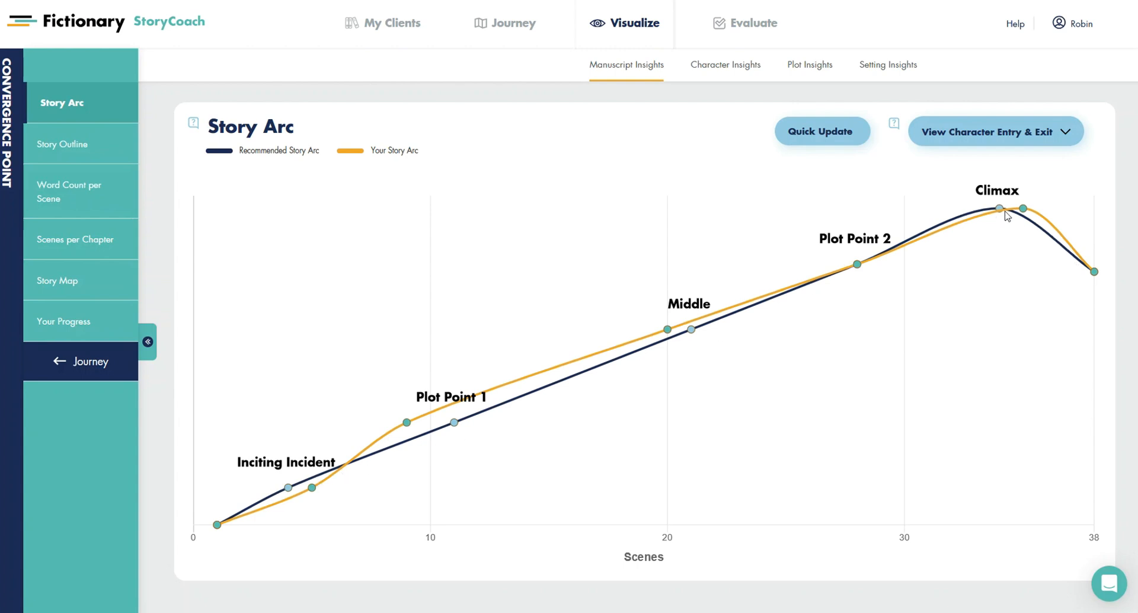
{"action": "mouse_move", "coordinate": [1095, 279]}
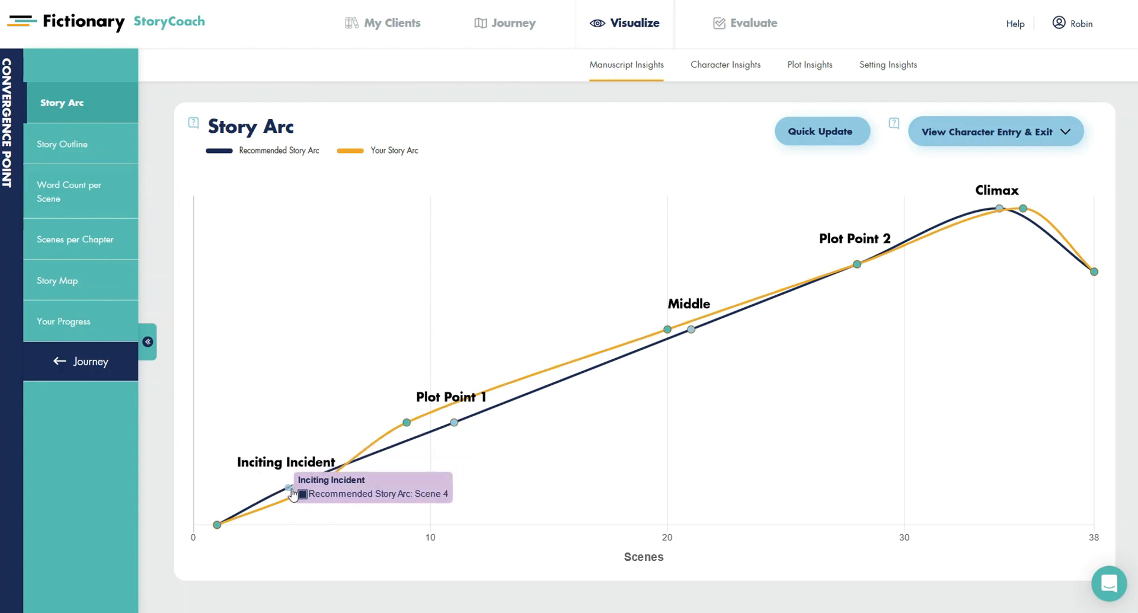
{"action": "mouse_move", "coordinate": [313, 492]}
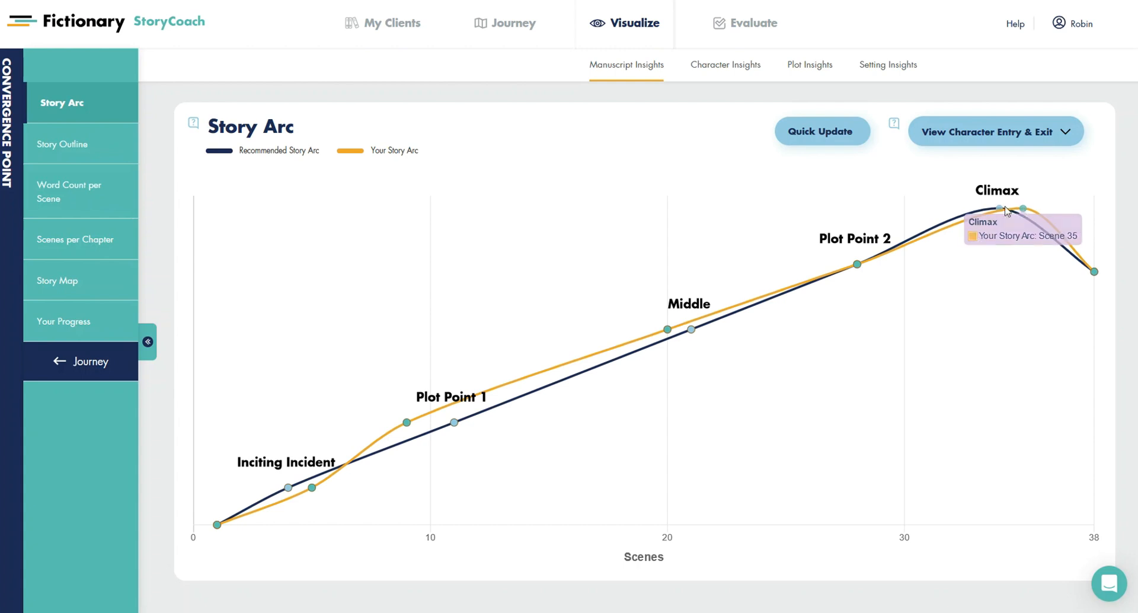
{"action": "mouse_move", "coordinate": [1002, 211]}
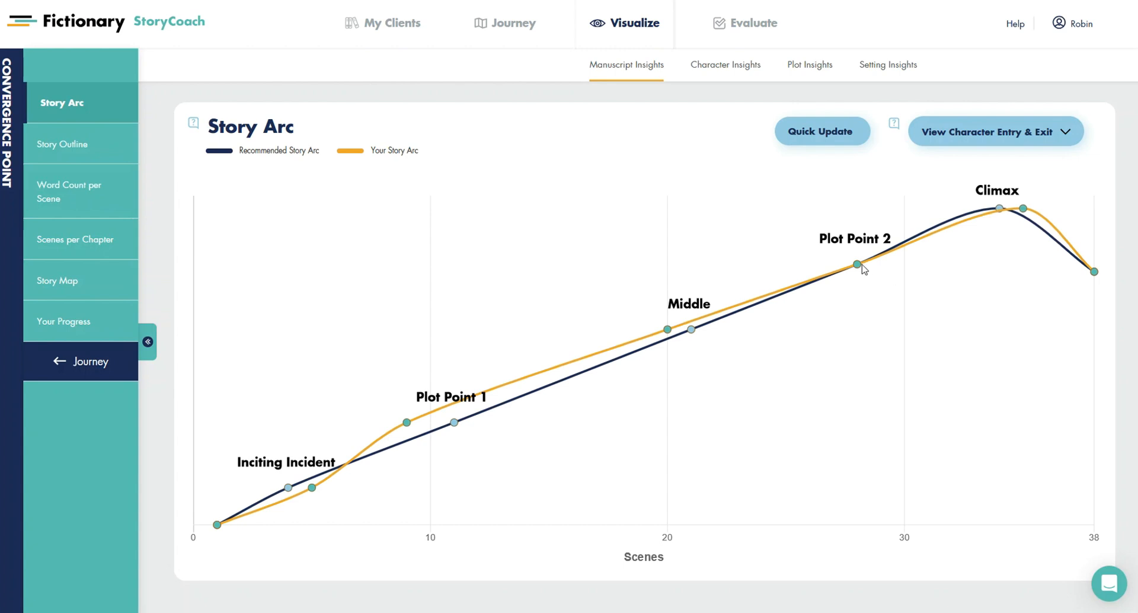
{"action": "mouse_move", "coordinate": [857, 266]}
{"action": "mouse_move", "coordinate": [668, 331]}
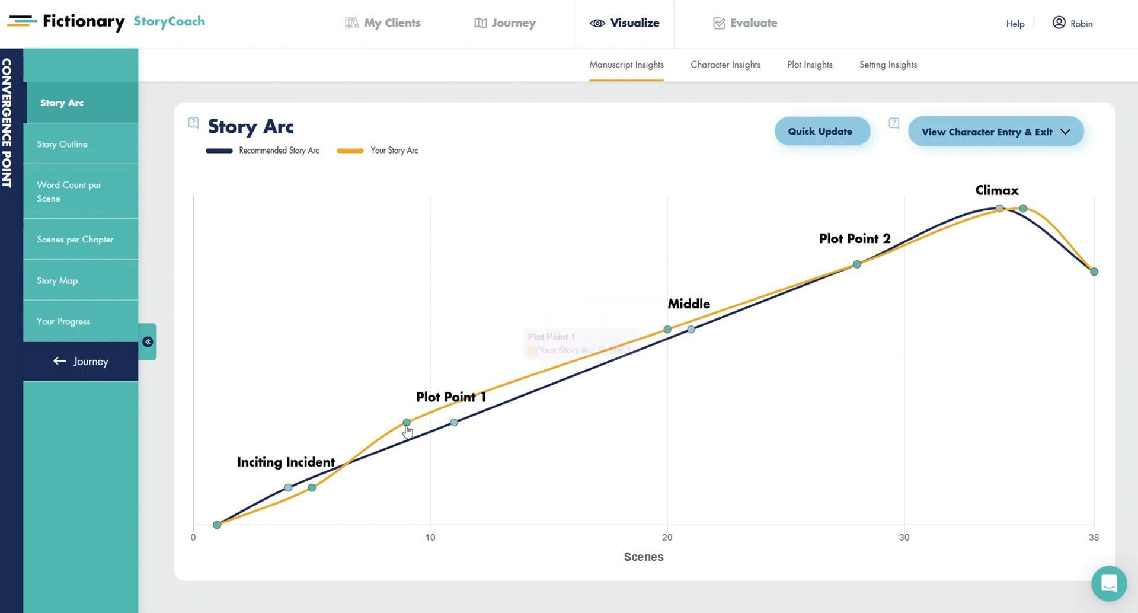
{"action": "mouse_move", "coordinate": [409, 424]}
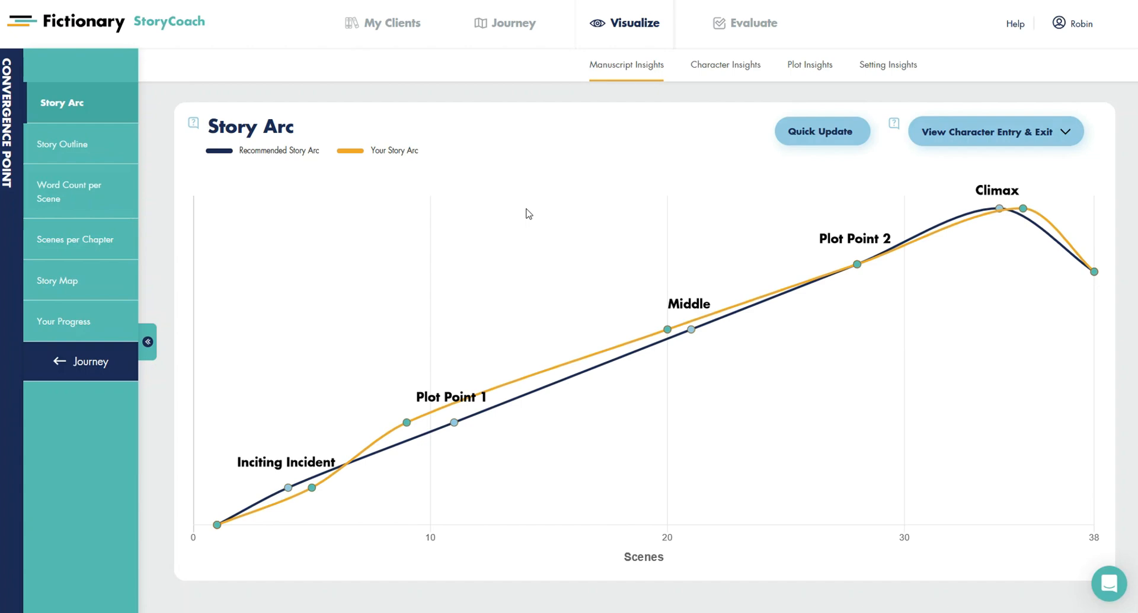
Advance the Journey past Story Structure to the Chapter Structure stage and open the Word Count per Scene view from there
{"action": "left_click", "coordinate": [516, 27]}
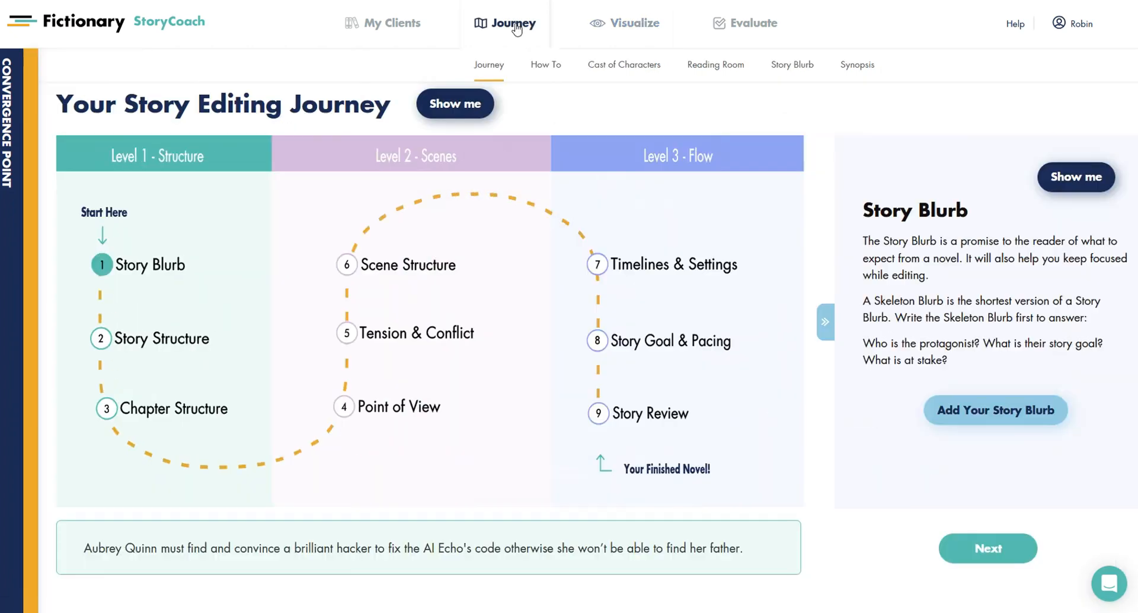
{"action": "left_click", "coordinate": [977, 554]}
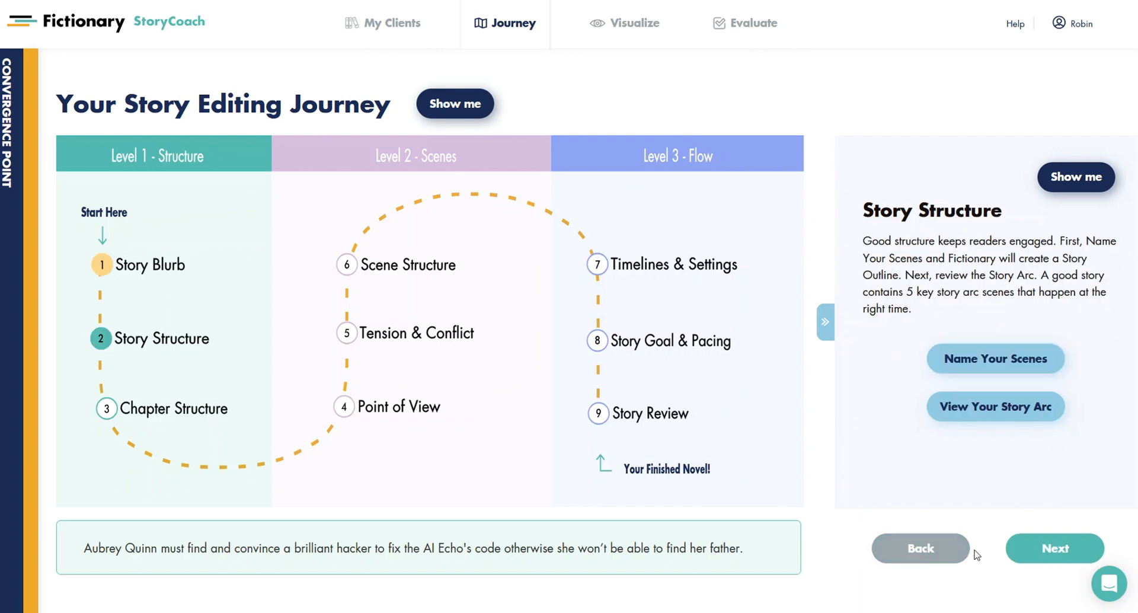
{"action": "mouse_move", "coordinate": [961, 360]}
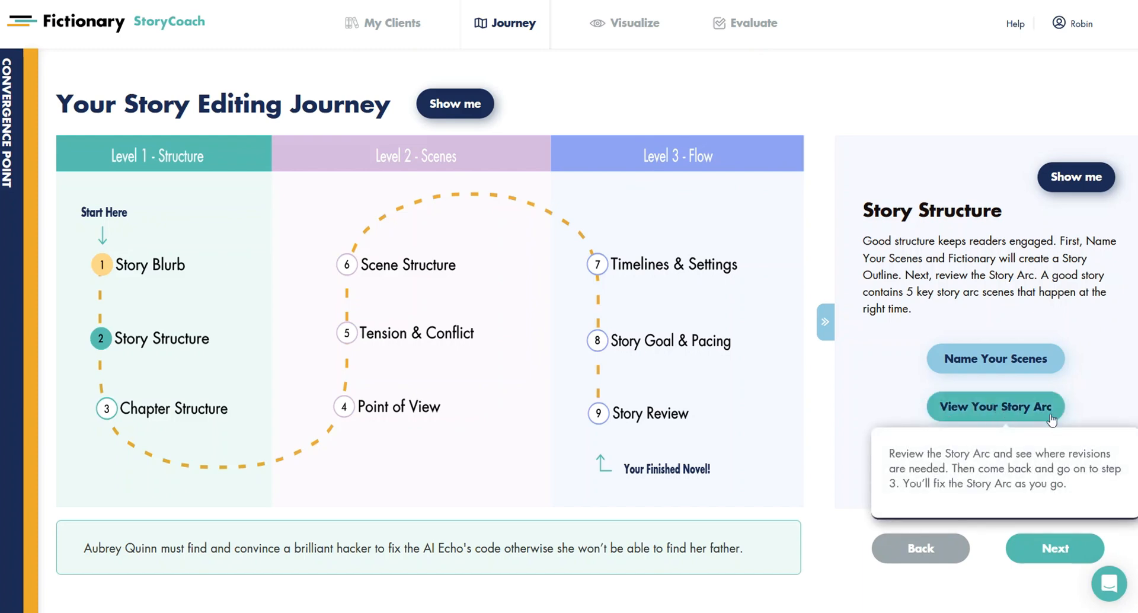
{"action": "left_click", "coordinate": [1014, 550]}
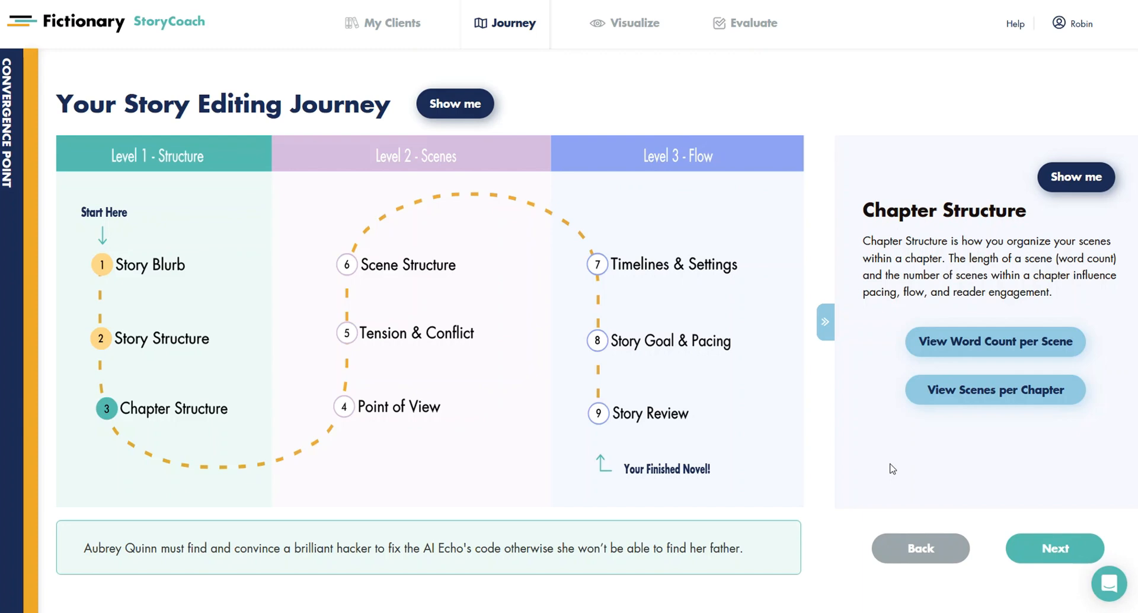
{"action": "mouse_move", "coordinate": [972, 358]}
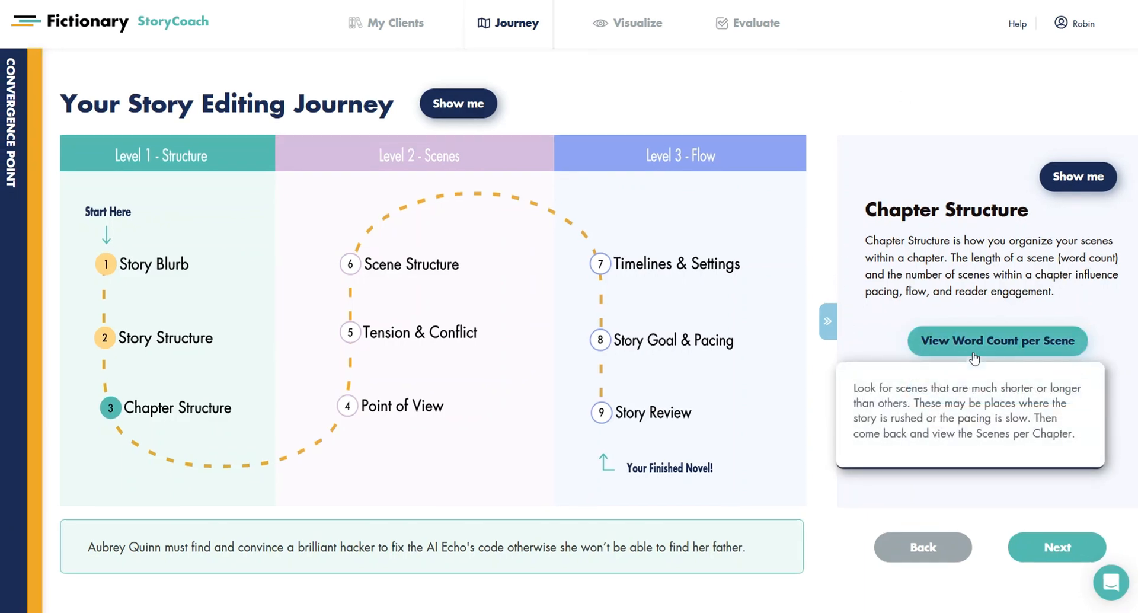
{"action": "left_click", "coordinate": [998, 346]}
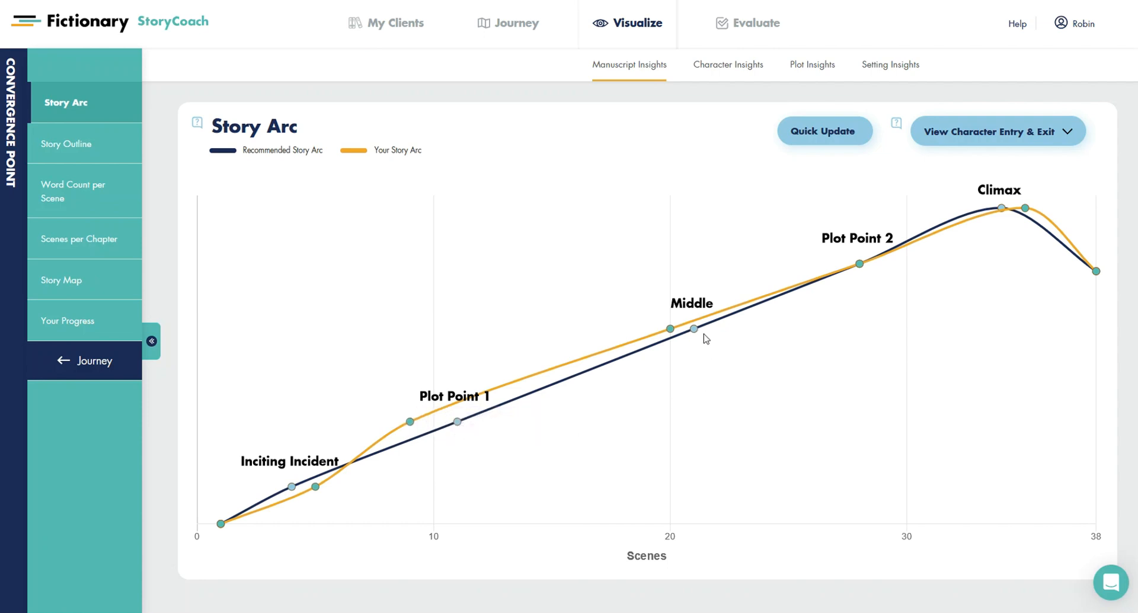
Re-examine the Story Arc, comparing Plot Point 2, the Inciting Incident and Plot Point 1 with their recommended positions
{"action": "mouse_move", "coordinate": [860, 267]}
{"action": "mouse_move", "coordinate": [292, 489]}
{"action": "mouse_move", "coordinate": [413, 426]}
{"action": "mouse_move", "coordinate": [317, 470]}
{"action": "mouse_move", "coordinate": [519, 27]}
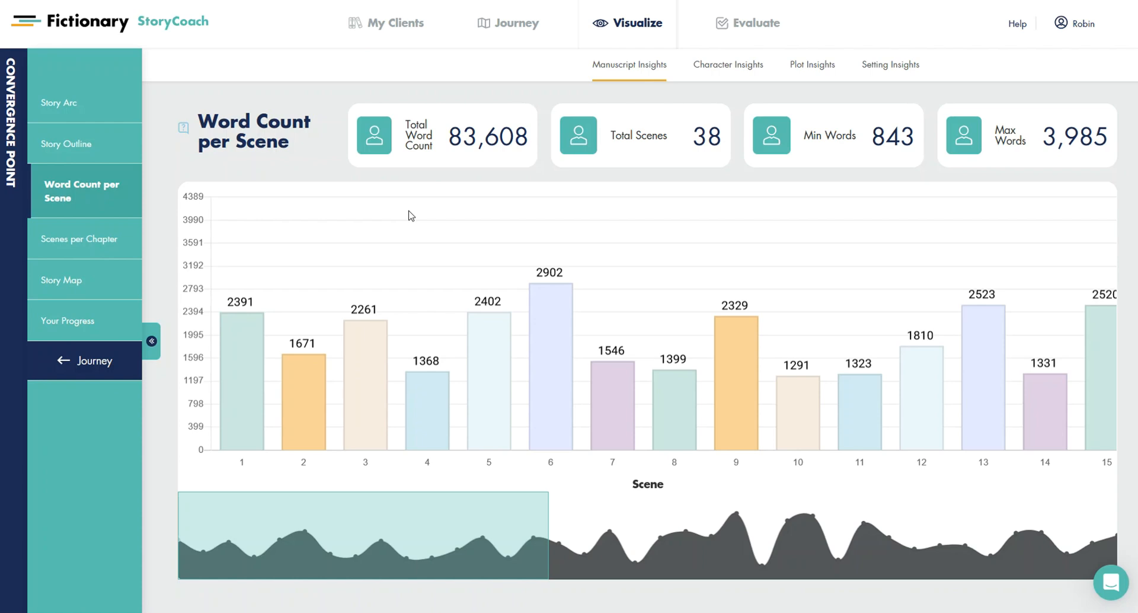
Examine the word counts of the middle scenes and open the text of scene 23 to read its chapter opening
{"action": "mouse_move", "coordinate": [452, 527]}
{"action": "left_mouse_down"}
{"action": "mouse_move", "coordinate": [628, 518]}
{"action": "mouse_move", "coordinate": [807, 530]}
{"action": "left_mouse_up"}
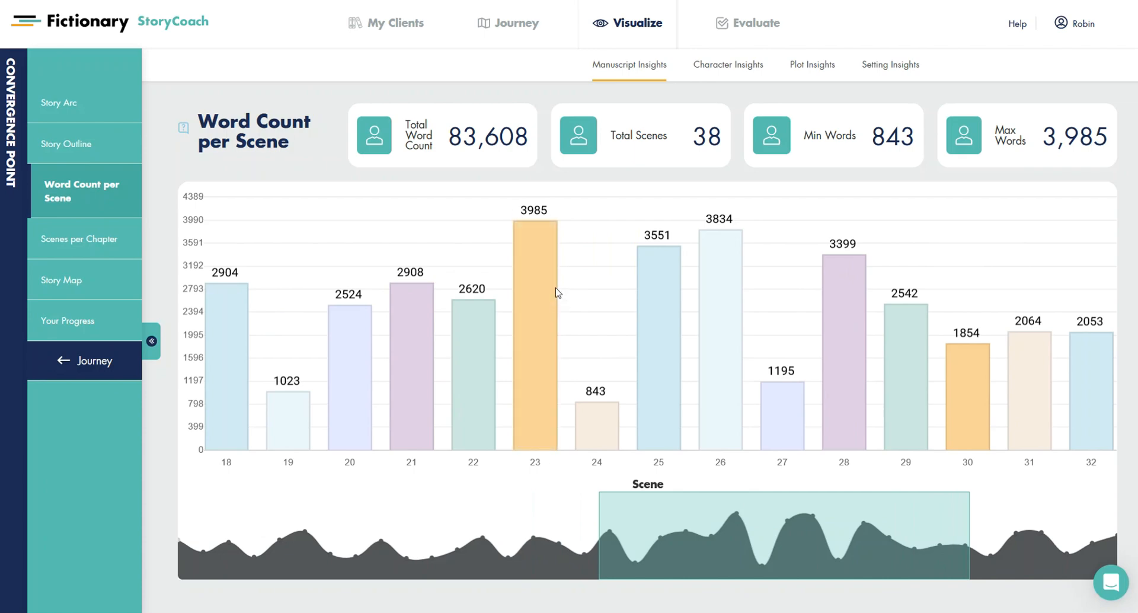
{"action": "left_click", "coordinate": [550, 267]}
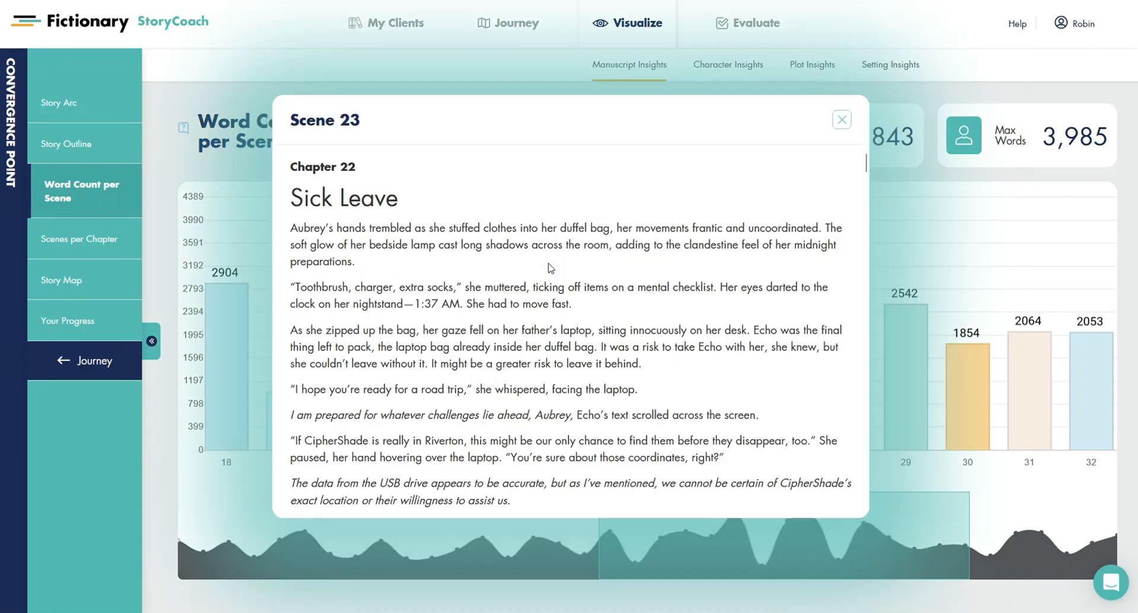
{"action": "left_click", "coordinate": [842, 119]}
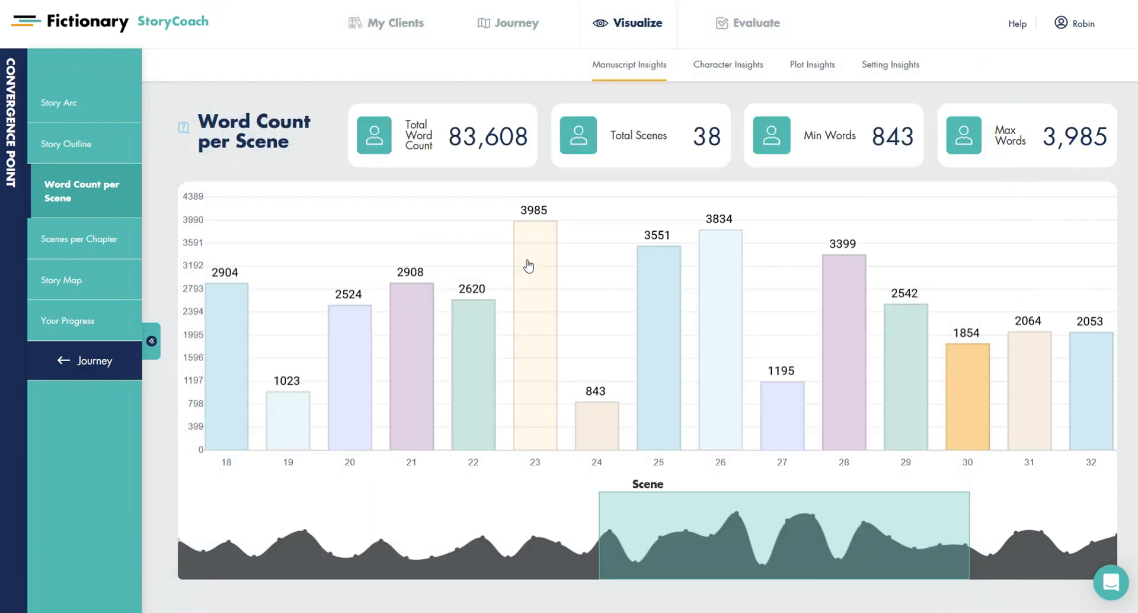
{"action": "left_click", "coordinate": [553, 304]}
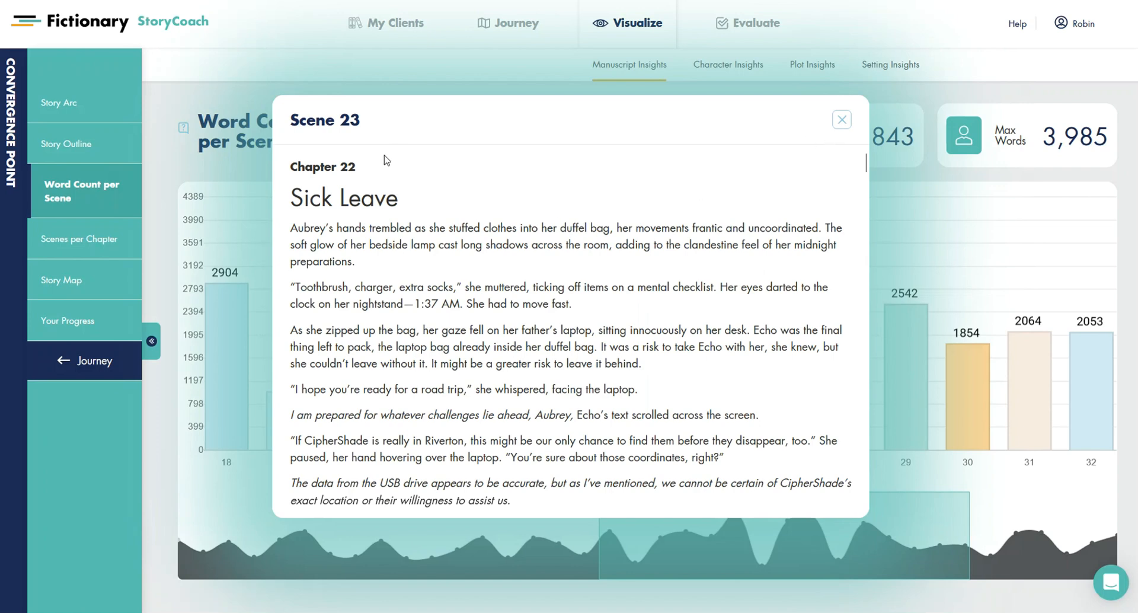
{"action": "left_click_drag", "start_coordinate": [391, 196], "coordinate": [602, 195]}
{"action": "left_click", "coordinate": [652, 196]}
{"action": "left_click", "coordinate": [841, 120]}
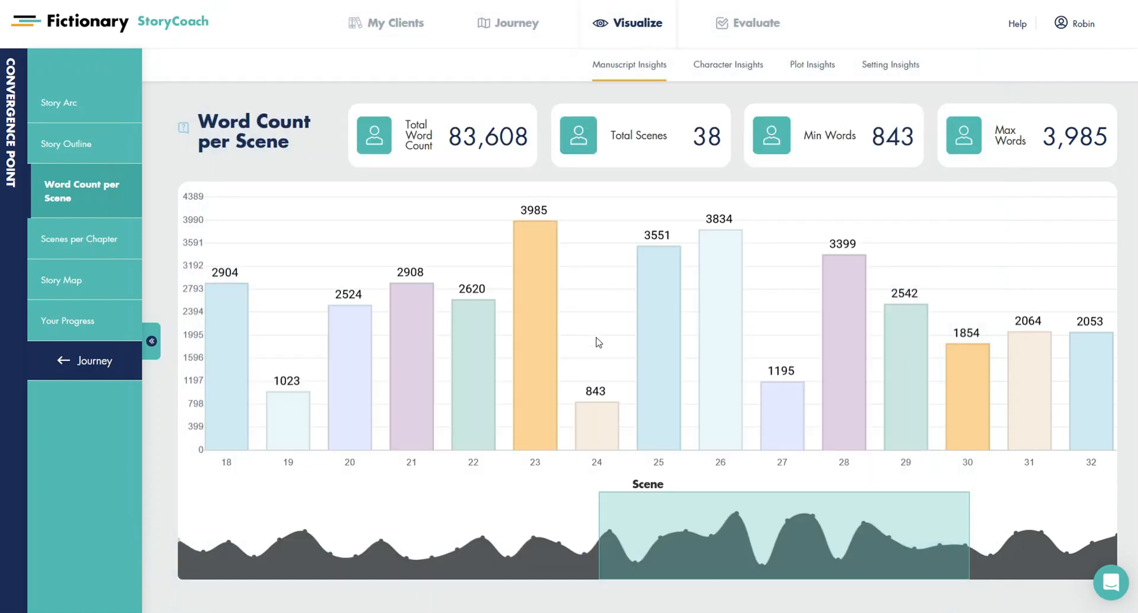
Compare word counts through the final scene and back to the first, checking the text of a scene midway
{"action": "left_click_drag", "start_coordinate": [678, 536], "coordinate": [972, 573]}
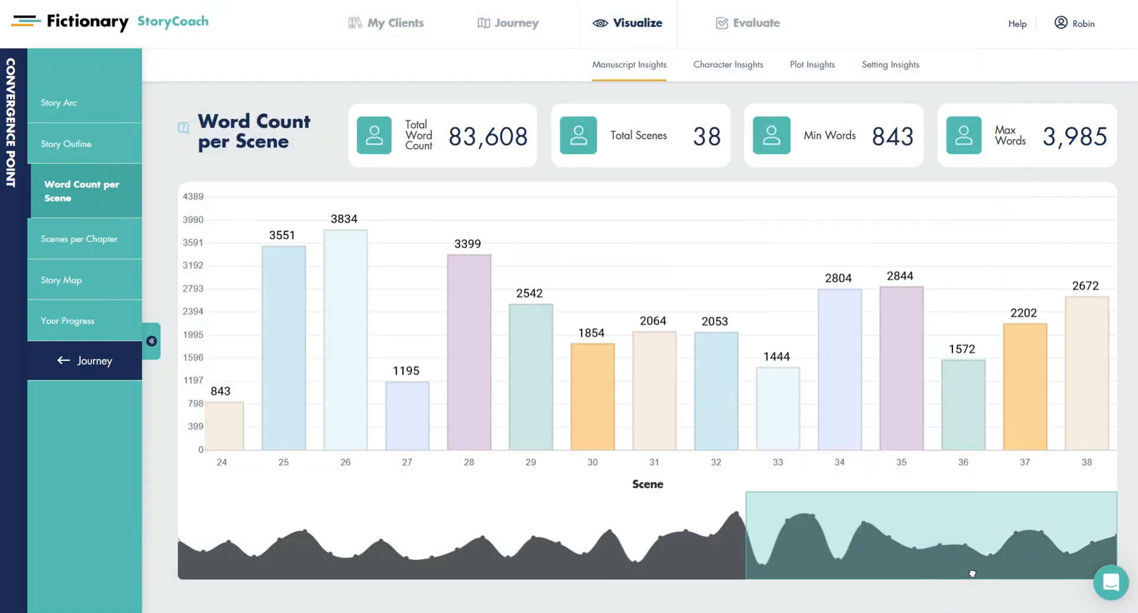
{"action": "left_click_drag", "start_coordinate": [818, 555], "coordinate": [615, 555]}
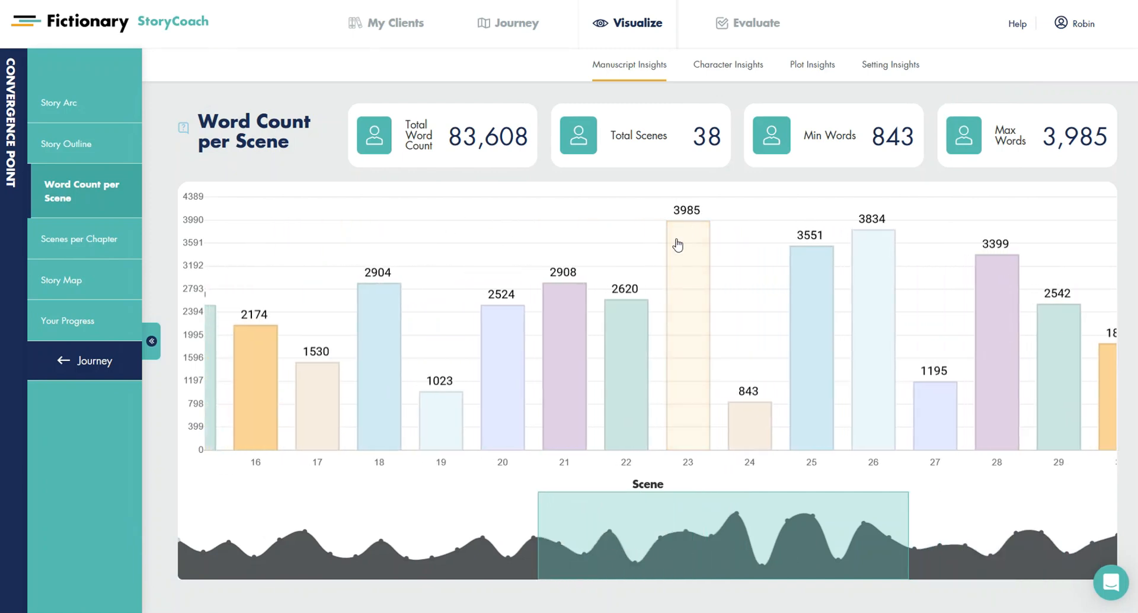
{"action": "left_click", "coordinate": [739, 288]}
{"action": "left_click", "coordinate": [842, 118]}
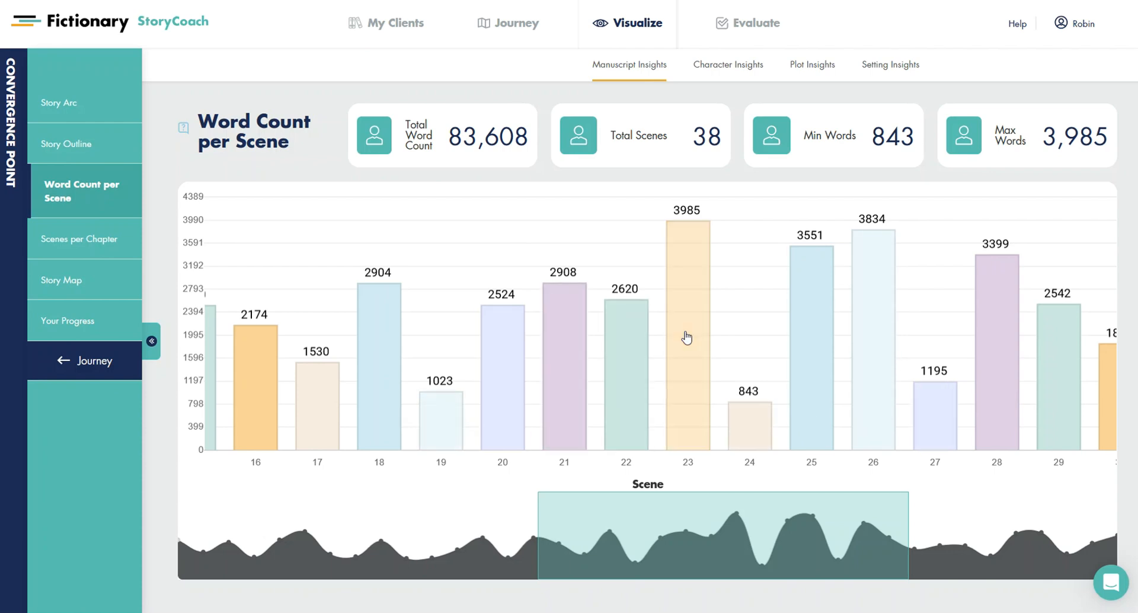
{"action": "left_click_drag", "start_coordinate": [751, 570], "coordinate": [793, 530]}
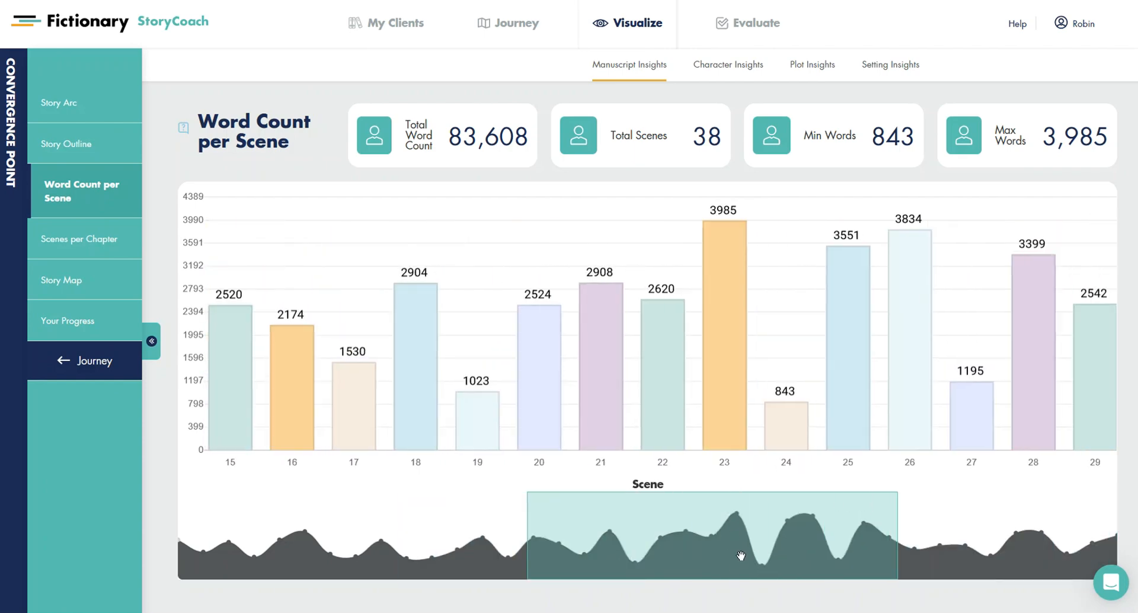
{"action": "left_click_drag", "start_coordinate": [739, 555], "coordinate": [282, 554]}
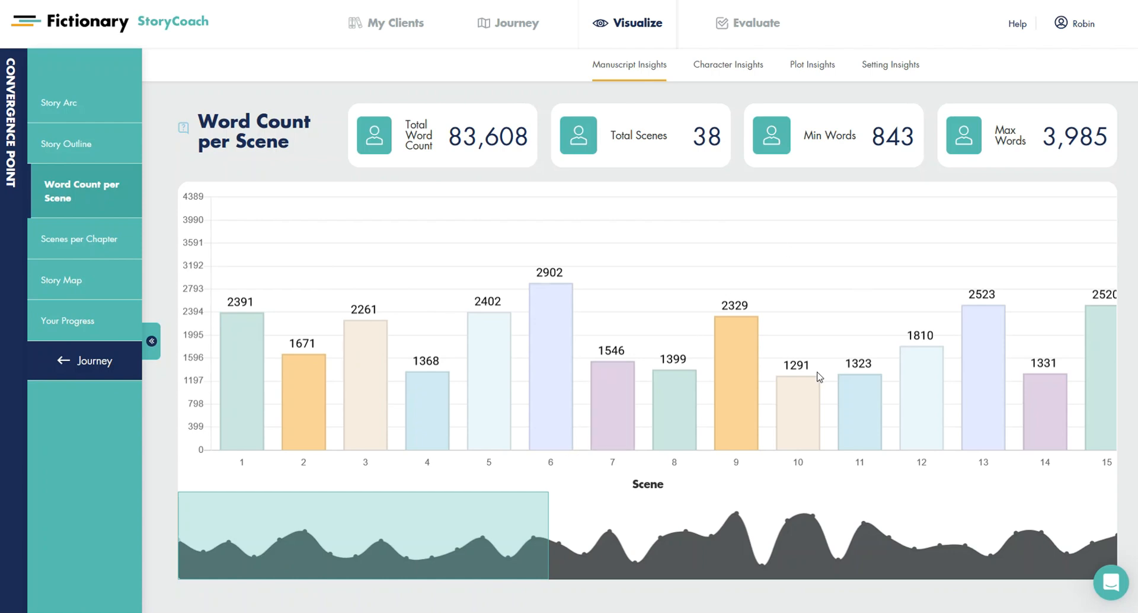
{"action": "mouse_move", "coordinate": [473, 506]}
{"action": "left_mouse_down"}
{"action": "mouse_move", "coordinate": [828, 499]}
{"action": "mouse_move", "coordinate": [485, 504]}
{"action": "left_mouse_up"}
Open Scenes per Chapter from the Chapter Structure stage of the Journey and check the scene distribution from first to last chapter
{"action": "left_click", "coordinate": [83, 363]}
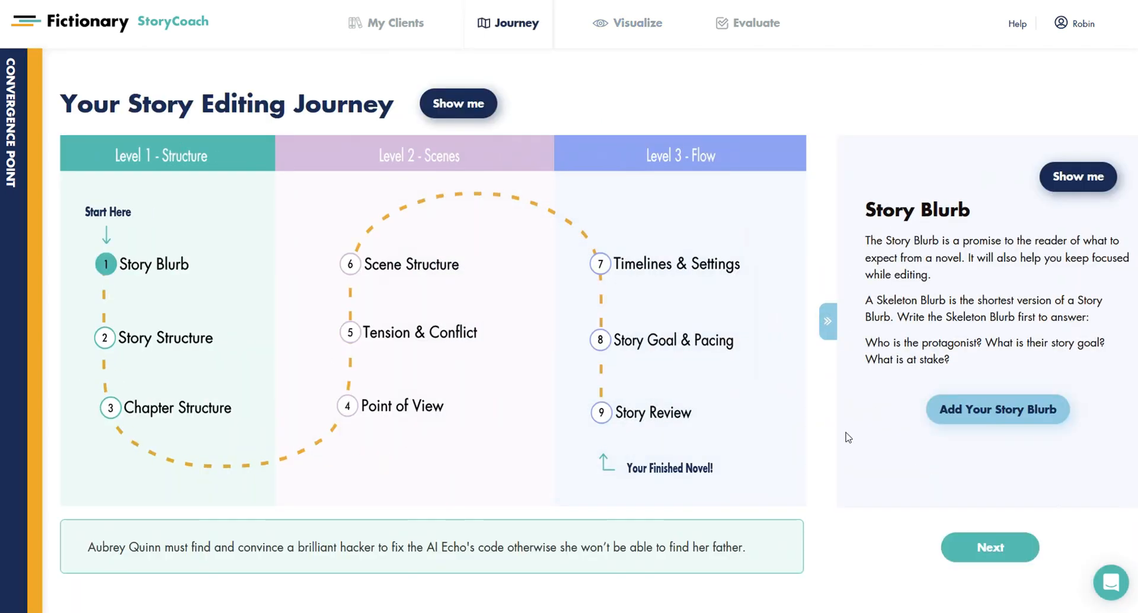
{"action": "left_click", "coordinate": [961, 554]}
{"action": "left_click", "coordinate": [960, 554]}
{"action": "left_click", "coordinate": [961, 554]}
{"action": "left_click", "coordinate": [1057, 547]}
{"action": "left_click", "coordinate": [1005, 392]}
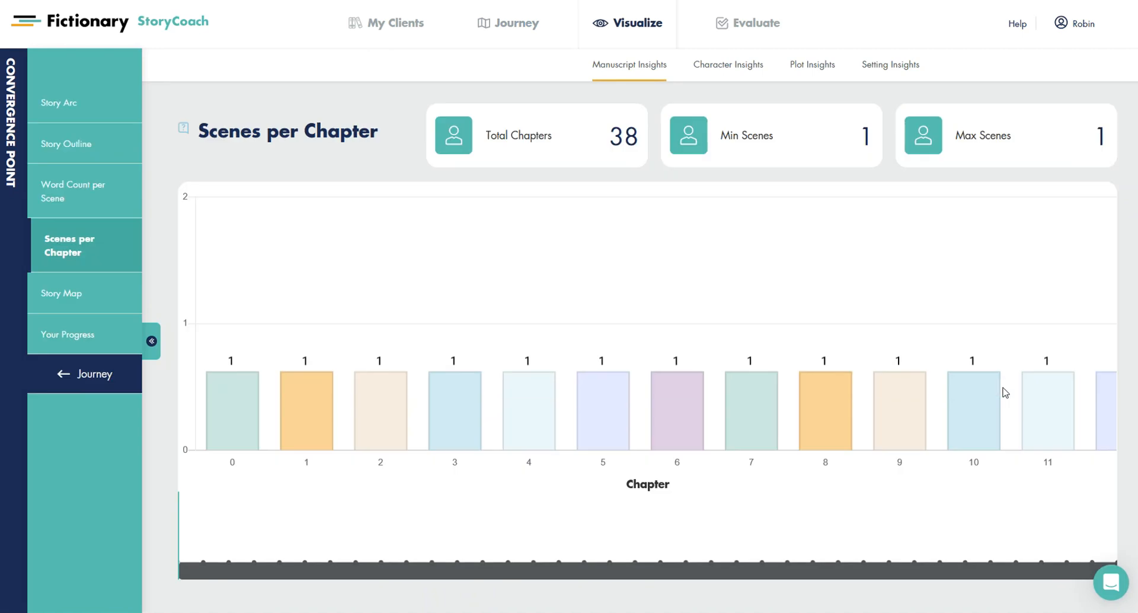
{"action": "left_click_drag", "start_coordinate": [430, 517], "coordinate": [1025, 532]}
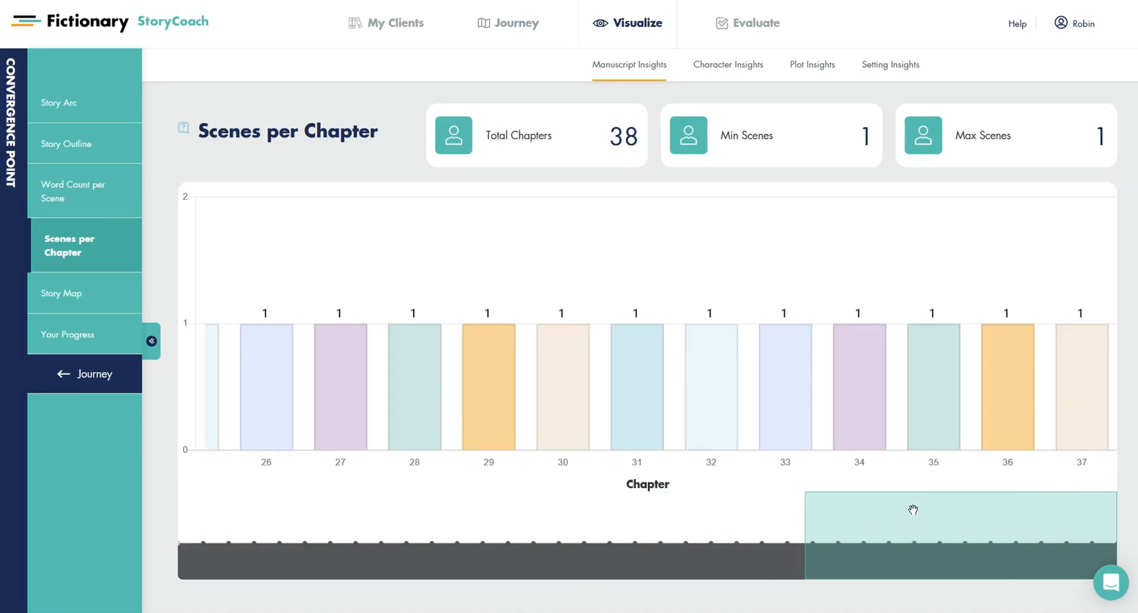
{"action": "left_click_drag", "start_coordinate": [911, 511], "coordinate": [254, 536]}
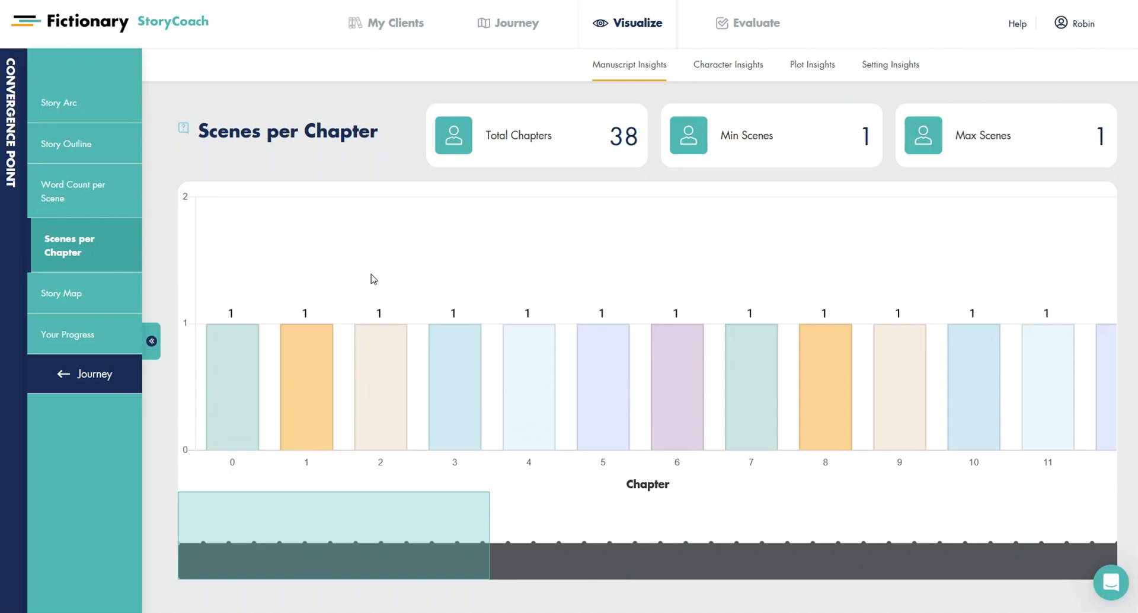
Visualize the point of view from the Journey's Point of View stage and check the POV initials and progress across the scenes
{"action": "left_click", "coordinate": [89, 373]}
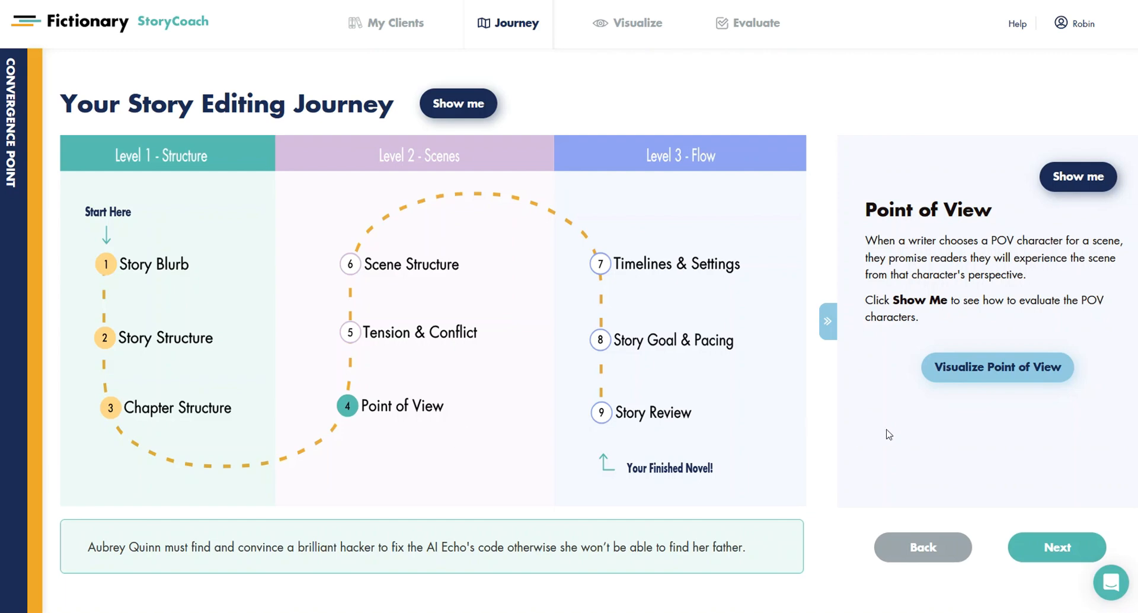
{"action": "left_click", "coordinate": [1019, 380]}
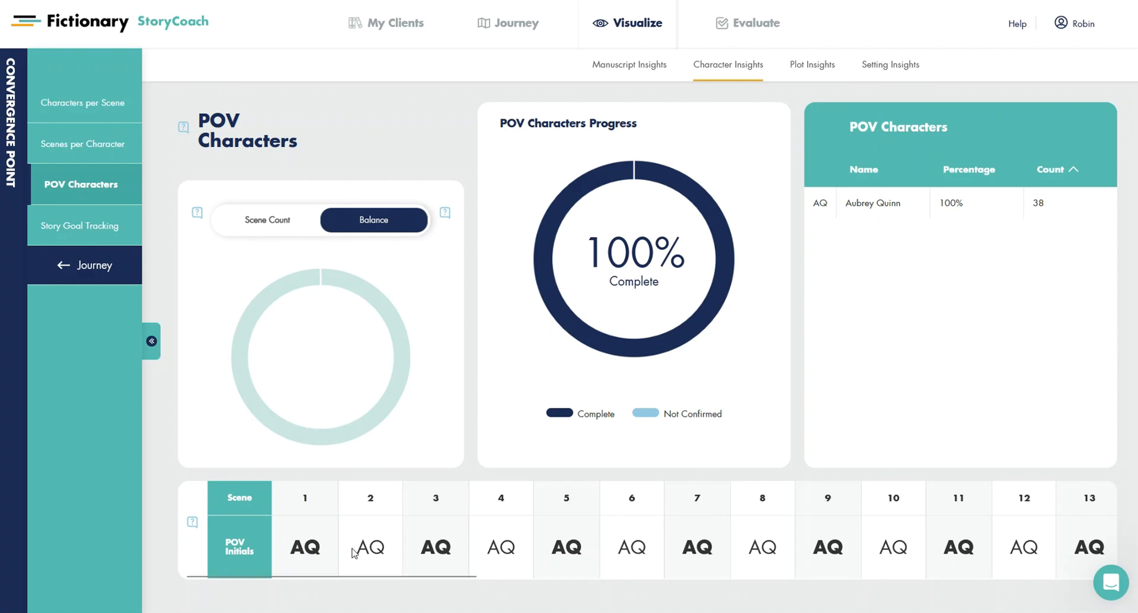
{"action": "scroll", "coordinate": [353, 542], "scroll_direction": "right", "scroll_amount": 10}
{"action": "scroll", "coordinate": [353, 545], "scroll_direction": "left", "scroll_amount": 10}
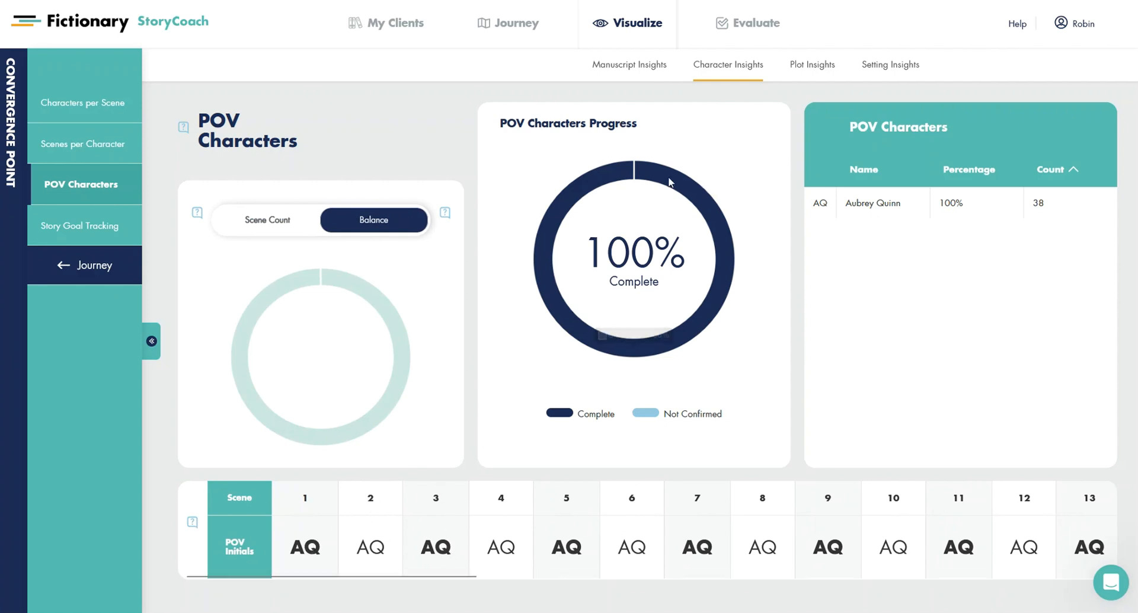
{"action": "mouse_move", "coordinate": [587, 177]}
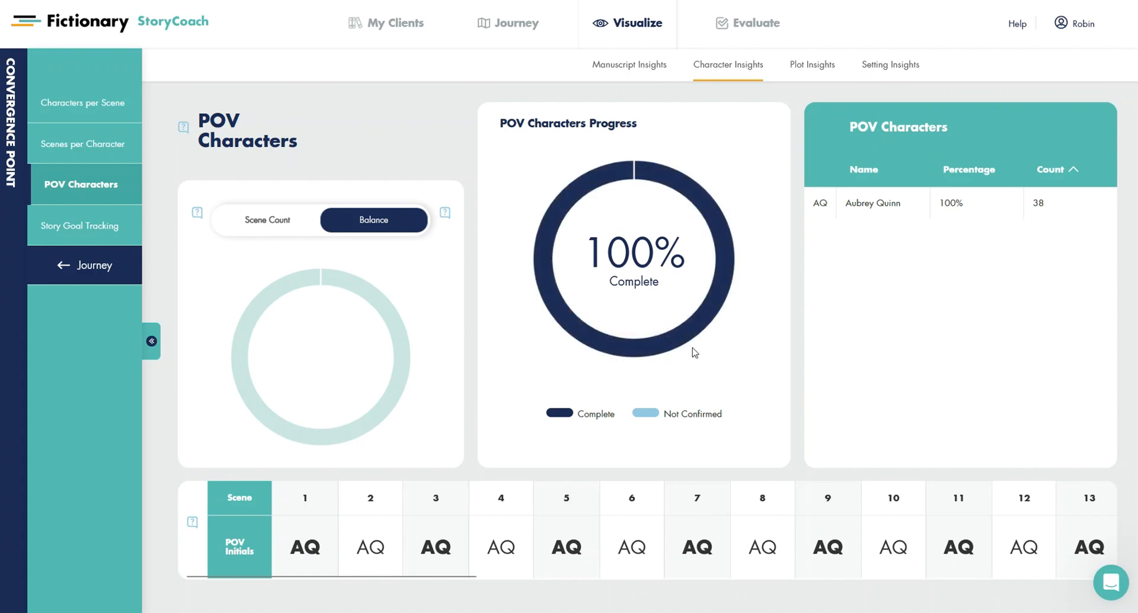